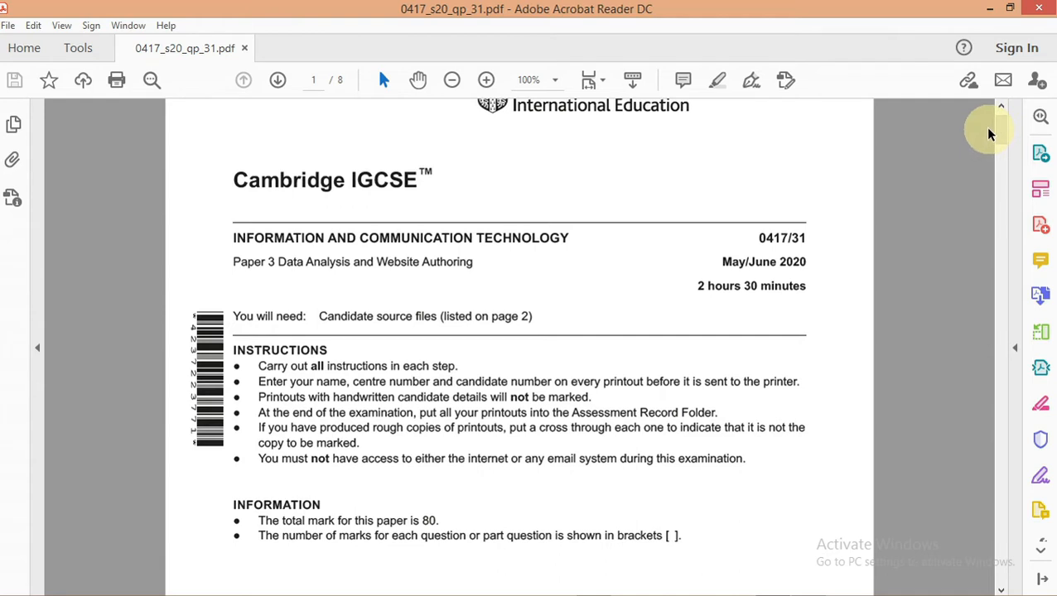
Scroll the question paper to page 2's Task 1 and Task 2 instructions, then minimise it
{"action": "left_click_drag", "start_coordinate": [998, 134], "coordinate": [1003, 199]}
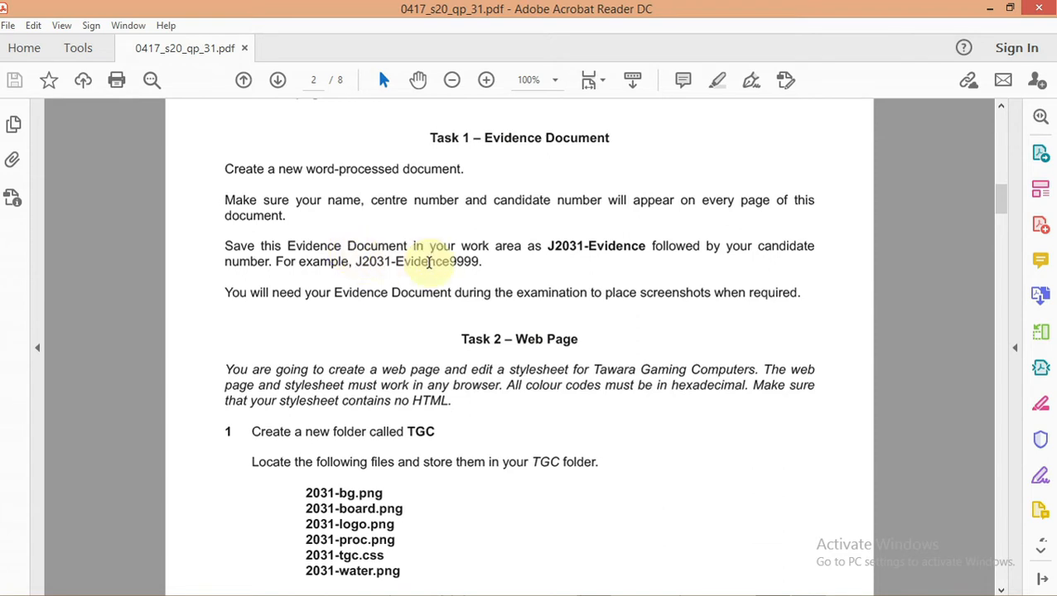
{"action": "left_click", "coordinate": [990, 12]}
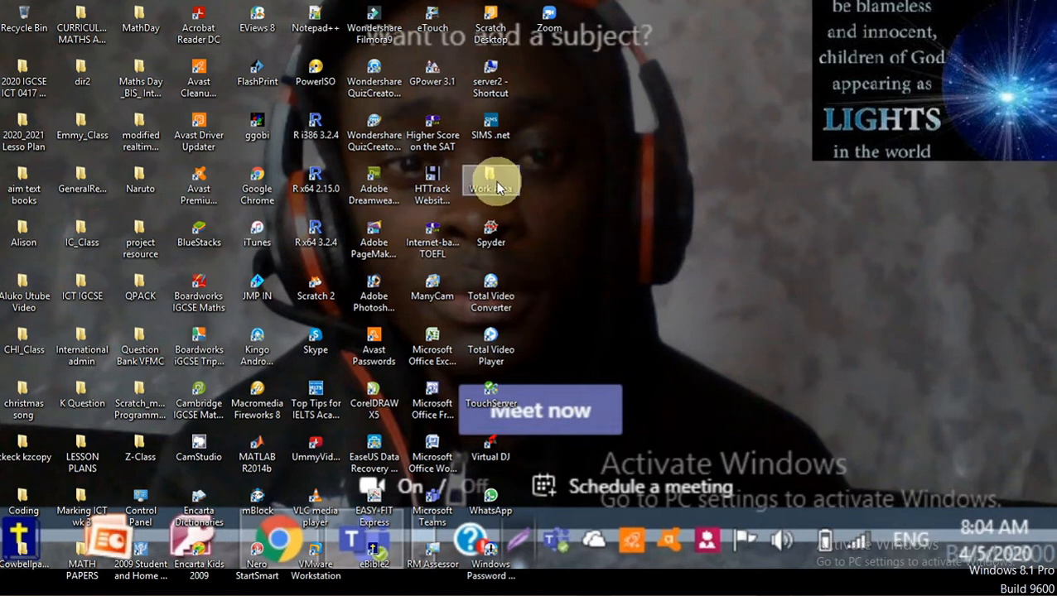
Start Word 2007 with a maximised blank Document1, then bring the question paper back to front
{"action": "left_click", "coordinate": [436, 458]}
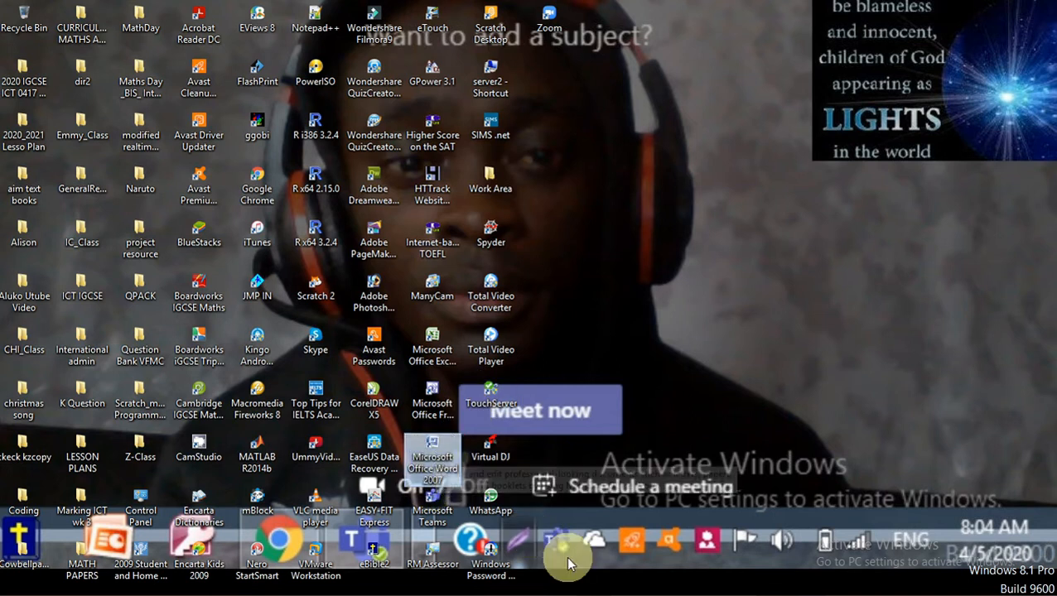
{"action": "mouse_move", "coordinate": [662, 590]}
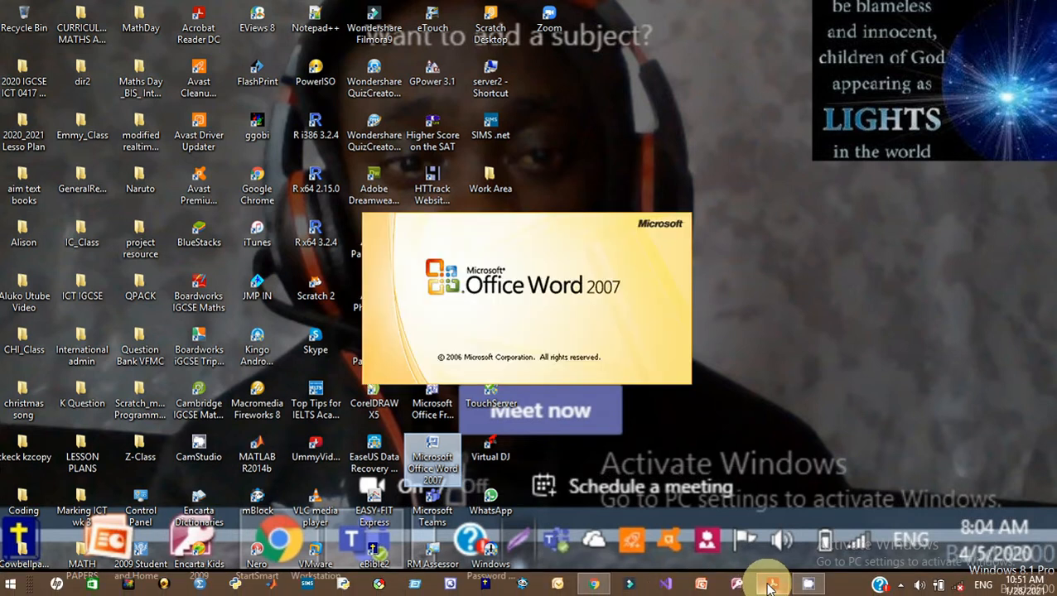
{"action": "mouse_move", "coordinate": [770, 588]}
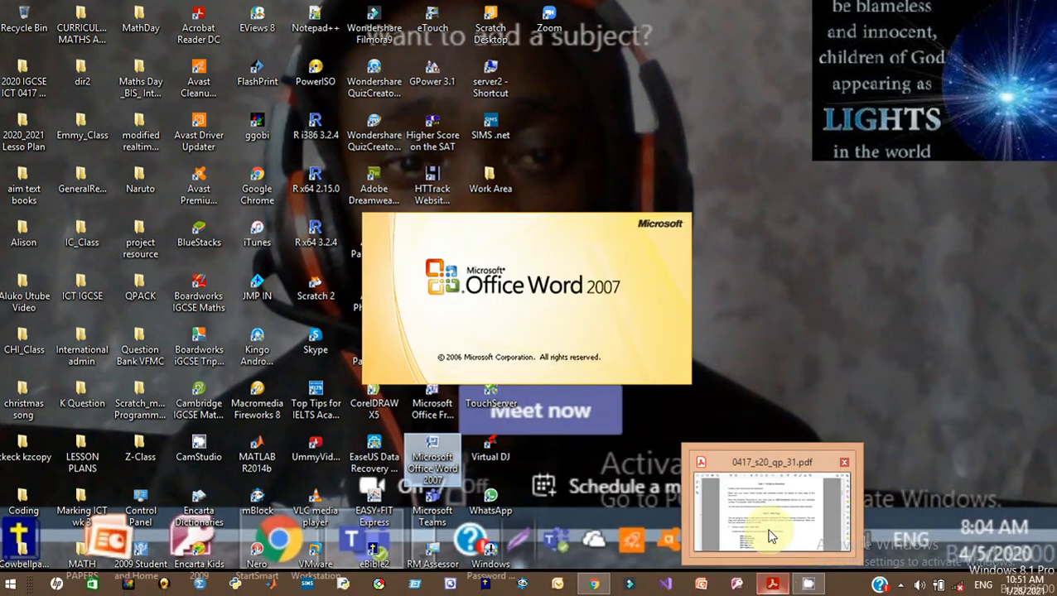
{"action": "mouse_move", "coordinate": [769, 537]}
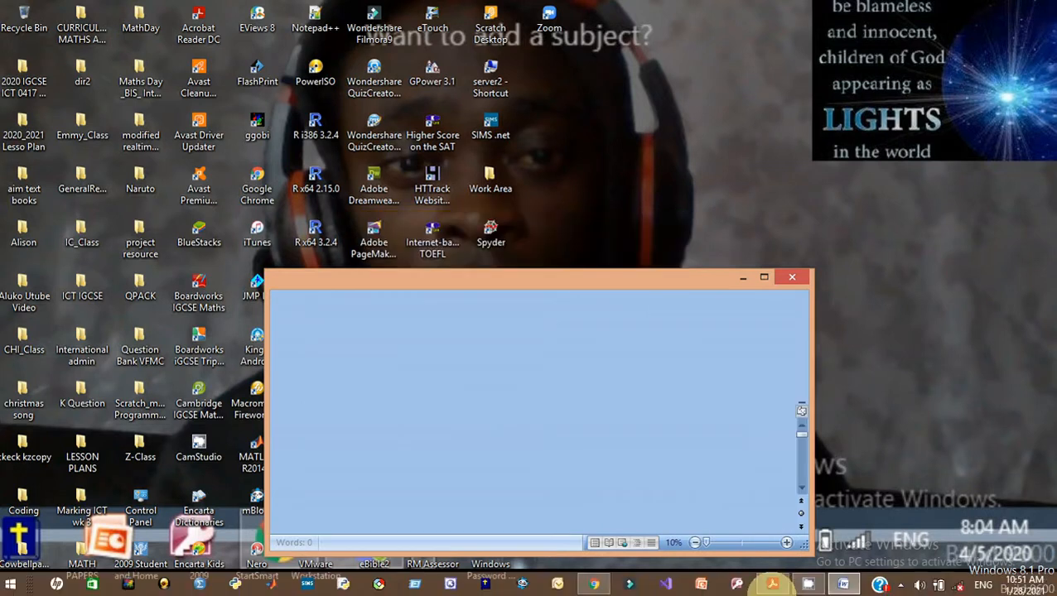
{"action": "left_click", "coordinate": [764, 279]}
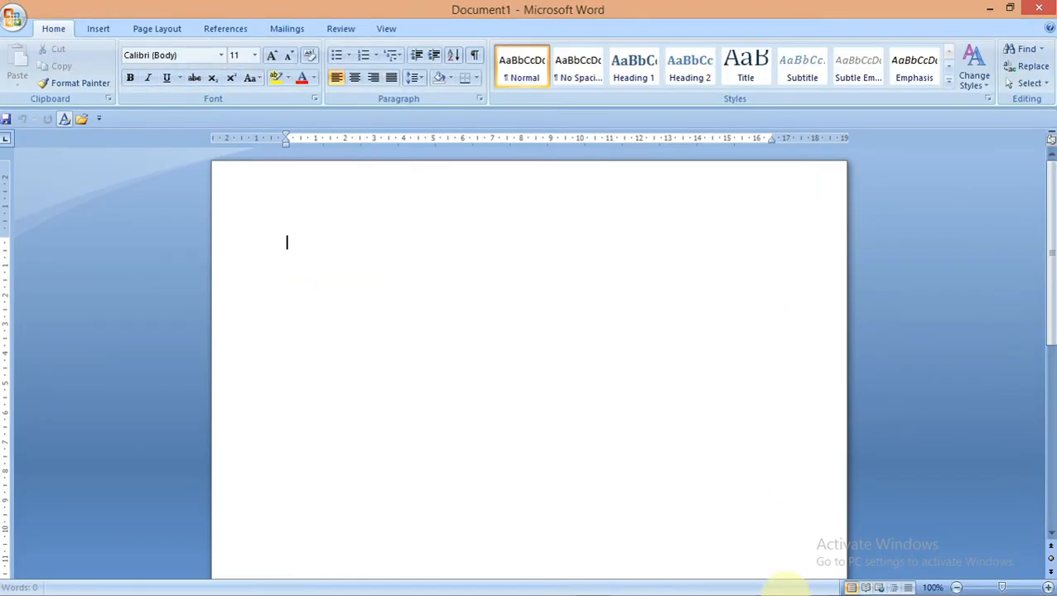
{"action": "left_click", "coordinate": [771, 584]}
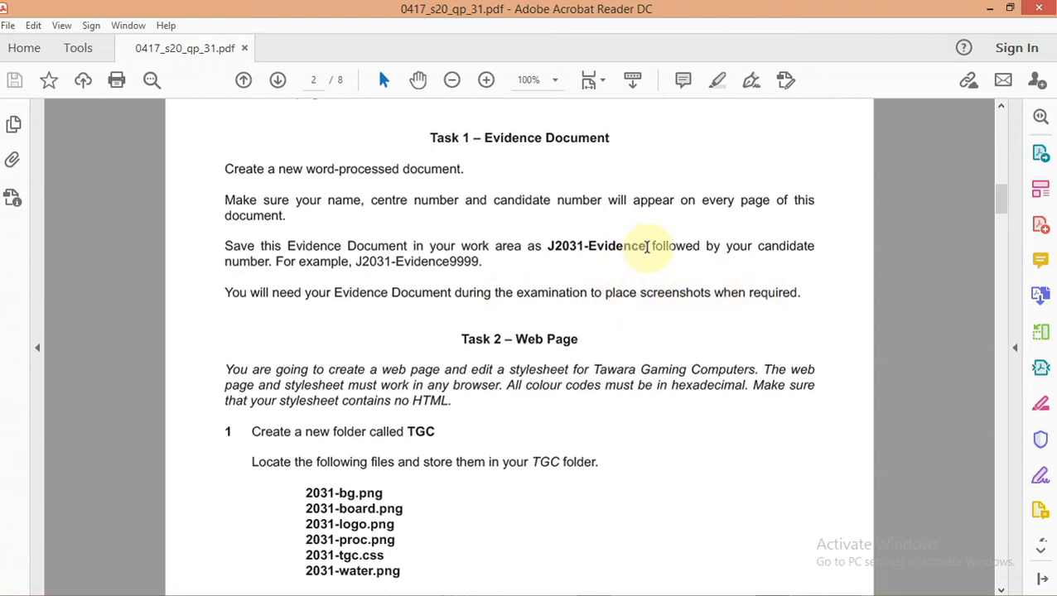
Copy the file name J2031-Evidence from Task 1 and switch to the Word document
{"action": "left_click_drag", "start_coordinate": [648, 246], "coordinate": [547, 246]}
{"action": "right_click", "coordinate": [553, 251]}
{"action": "left_click", "coordinate": [581, 265]}
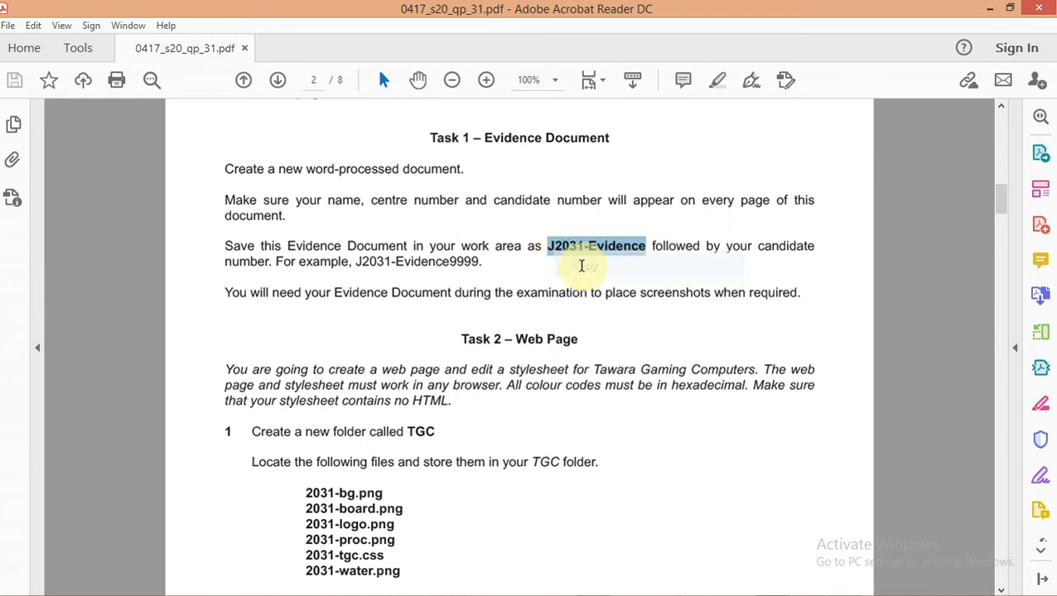
{"action": "mouse_move", "coordinate": [752, 584]}
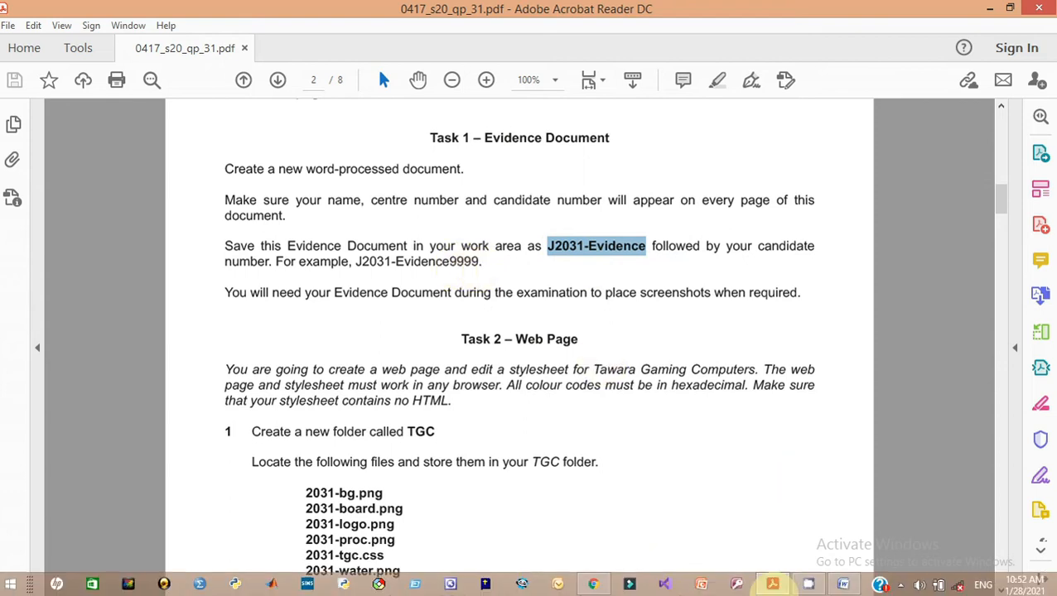
{"action": "left_click", "coordinate": [842, 584]}
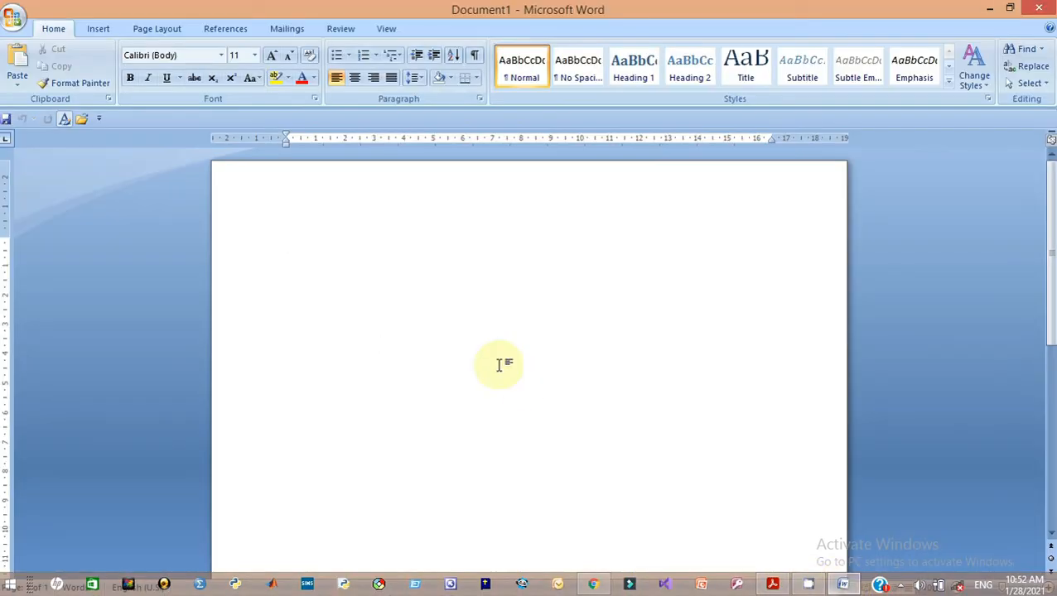
Save As a Word Document, dismiss the location error, and name it J2031-Evidence plus candidate number
{"action": "left_click", "coordinate": [21, 27]}
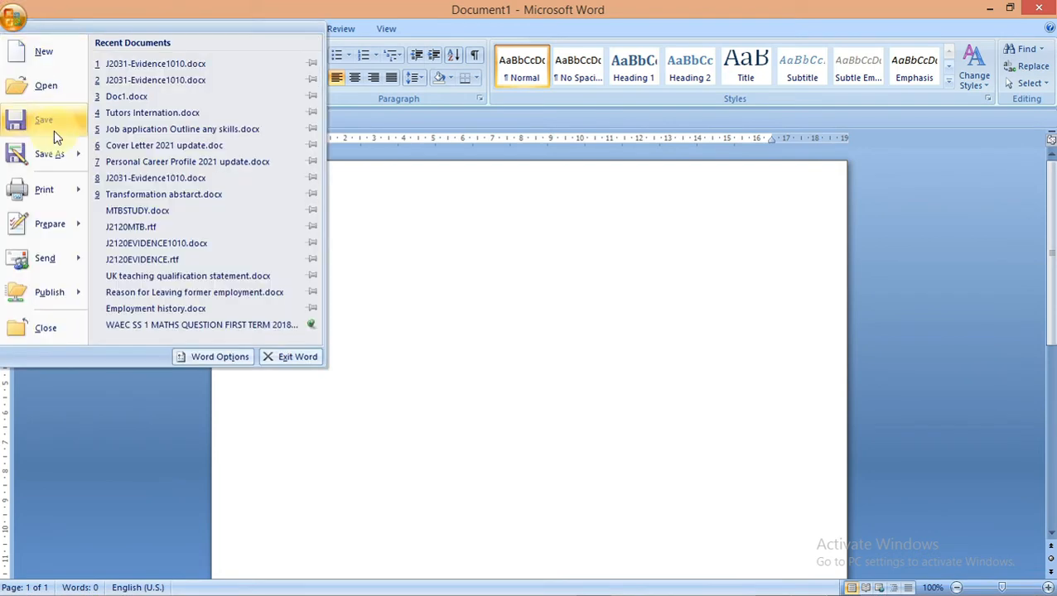
{"action": "mouse_move", "coordinate": [66, 162]}
{"action": "left_click", "coordinate": [162, 76]}
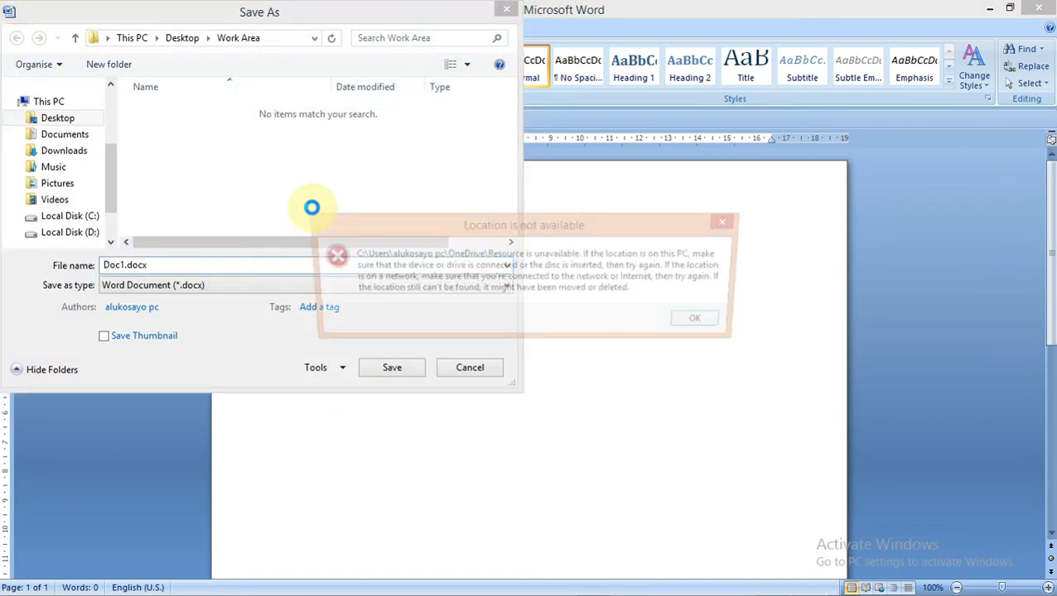
{"action": "left_click", "coordinate": [706, 322]}
{"action": "double_click", "coordinate": [147, 265]}
{"action": "type", "text": "J2031-Evidence"}
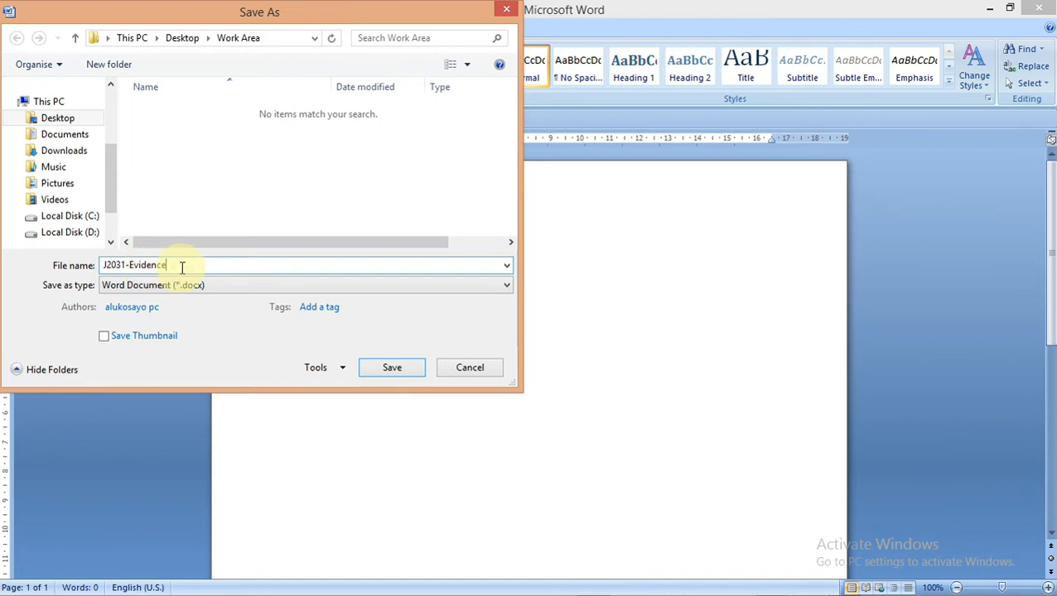
{"action": "type", "text": "1010"}
Save the file into the Desktop's Work Area folder, then return to the question paper
{"action": "left_click_drag", "start_coordinate": [108, 201], "coordinate": [114, 119]}
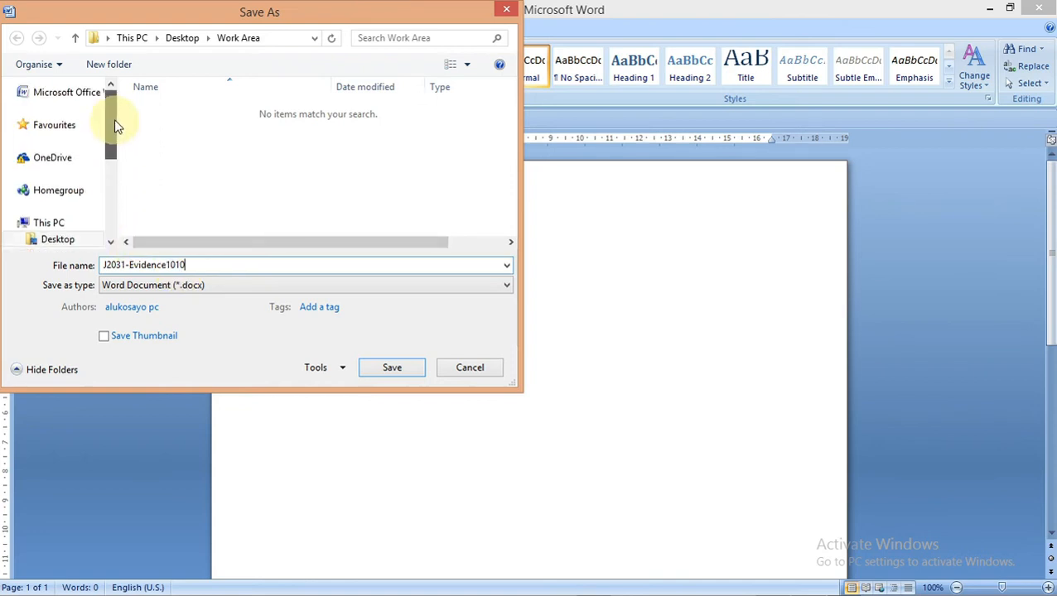
{"action": "left_click", "coordinate": [60, 225]}
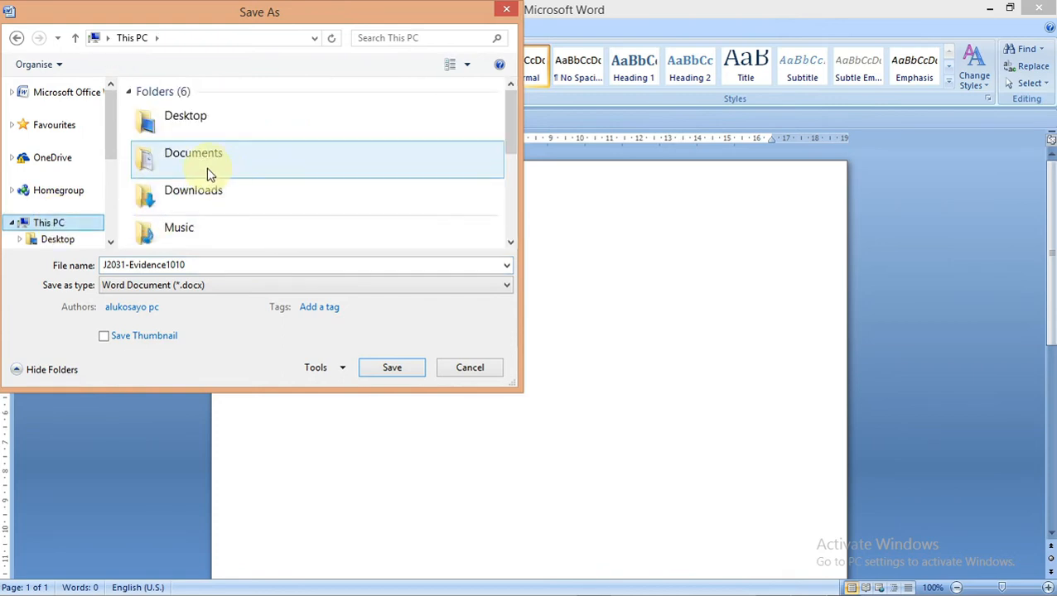
{"action": "left_click", "coordinate": [198, 126]}
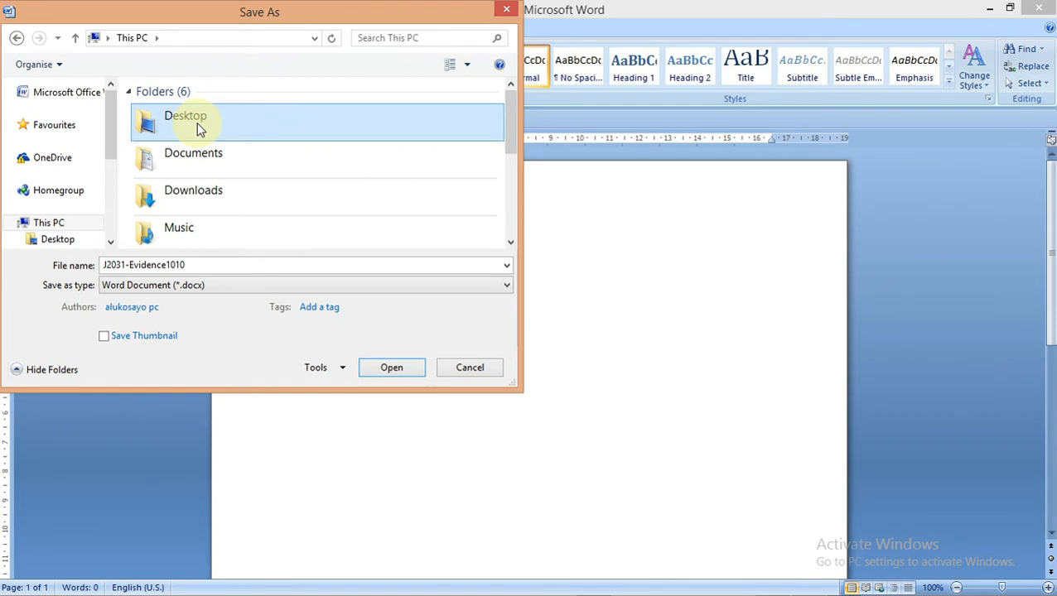
{"action": "double_click", "coordinate": [196, 123]}
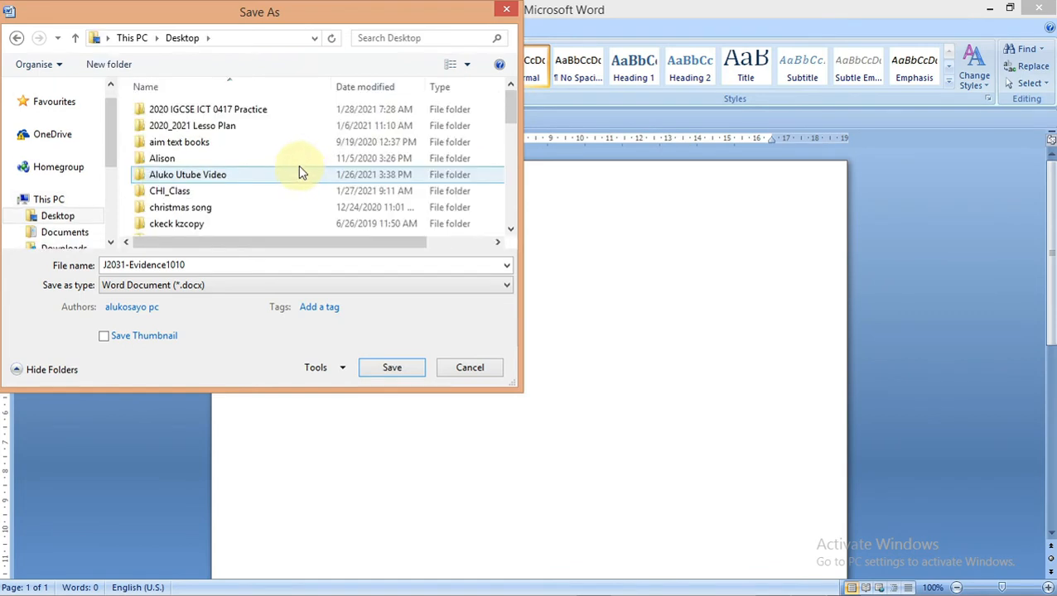
{"action": "left_click", "coordinate": [243, 176]}
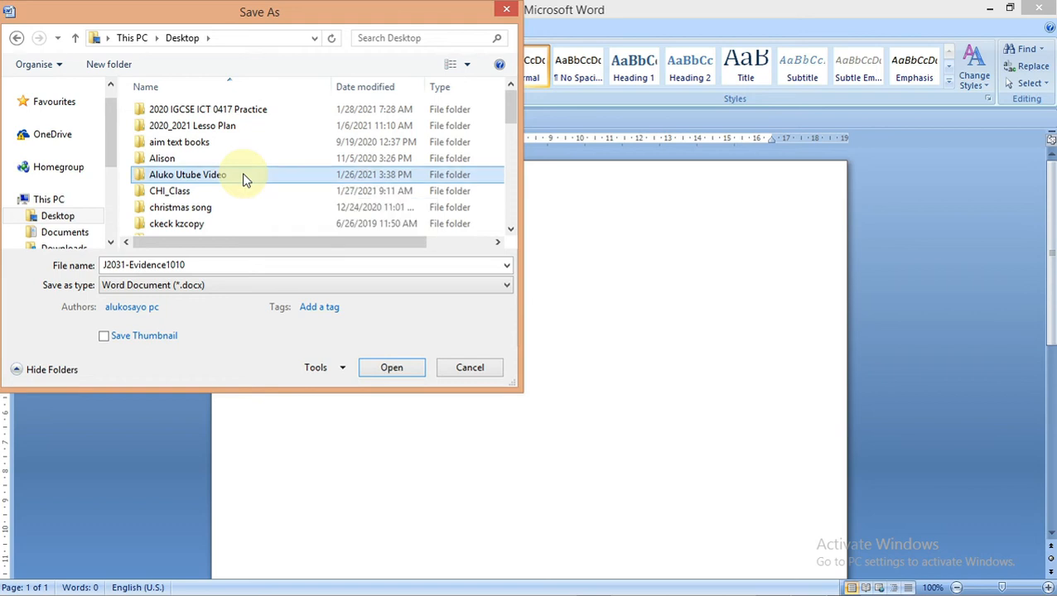
{"action": "scroll", "coordinate": [243, 177], "scroll_direction": "down", "scroll_amount": 5}
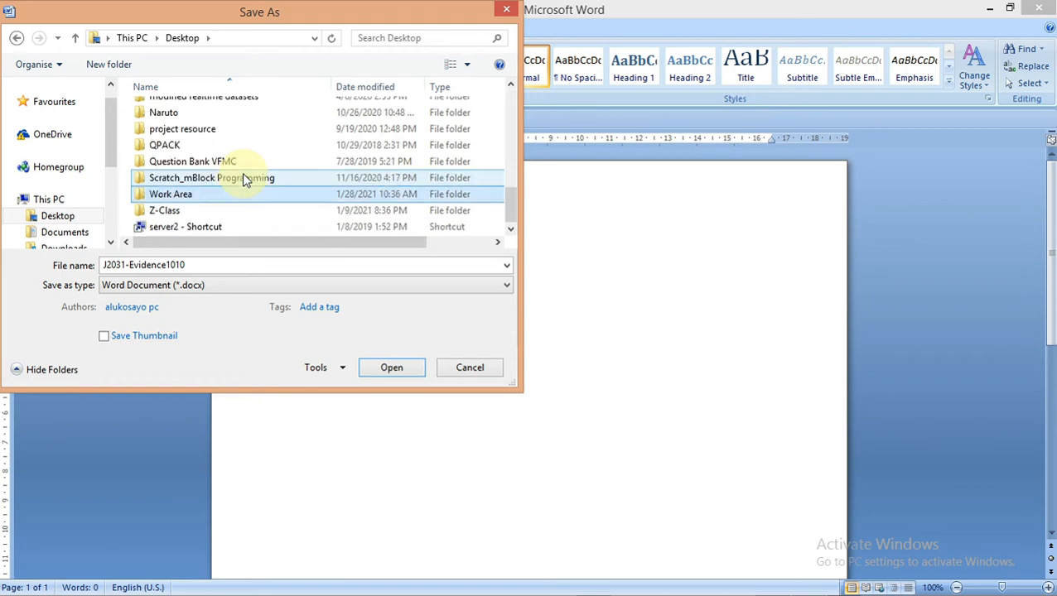
{"action": "double_click", "coordinate": [185, 198]}
{"action": "left_click", "coordinate": [389, 368]}
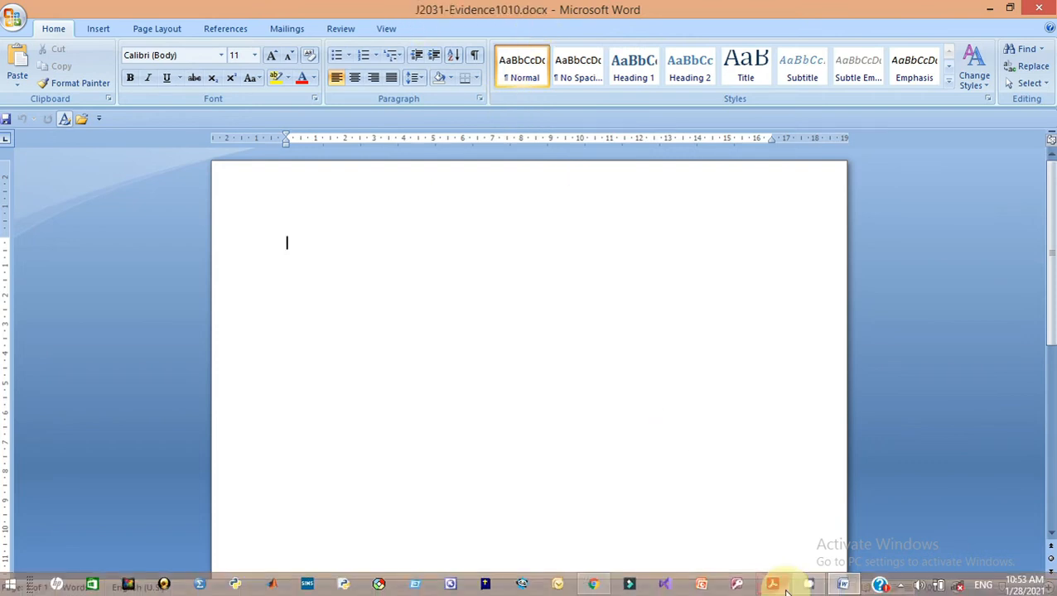
{"action": "left_click", "coordinate": [773, 586]}
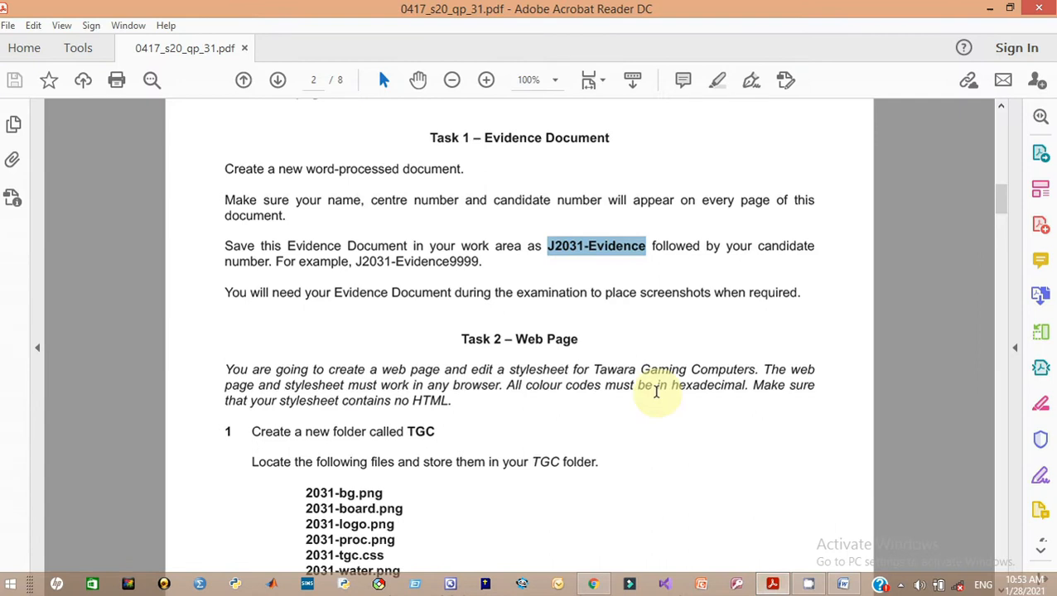
Scroll the question paper to step 1 and EVIDENCE 1, then minimise Acrobat and Word
{"action": "left_click", "coordinate": [638, 293]}
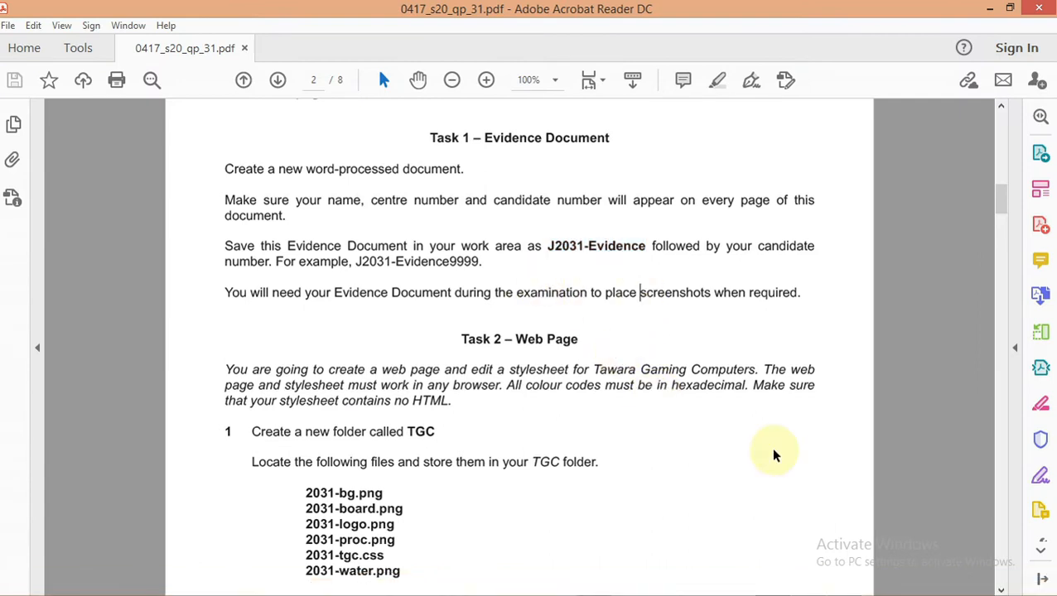
{"action": "left_click_drag", "start_coordinate": [999, 208], "coordinate": [1002, 222]}
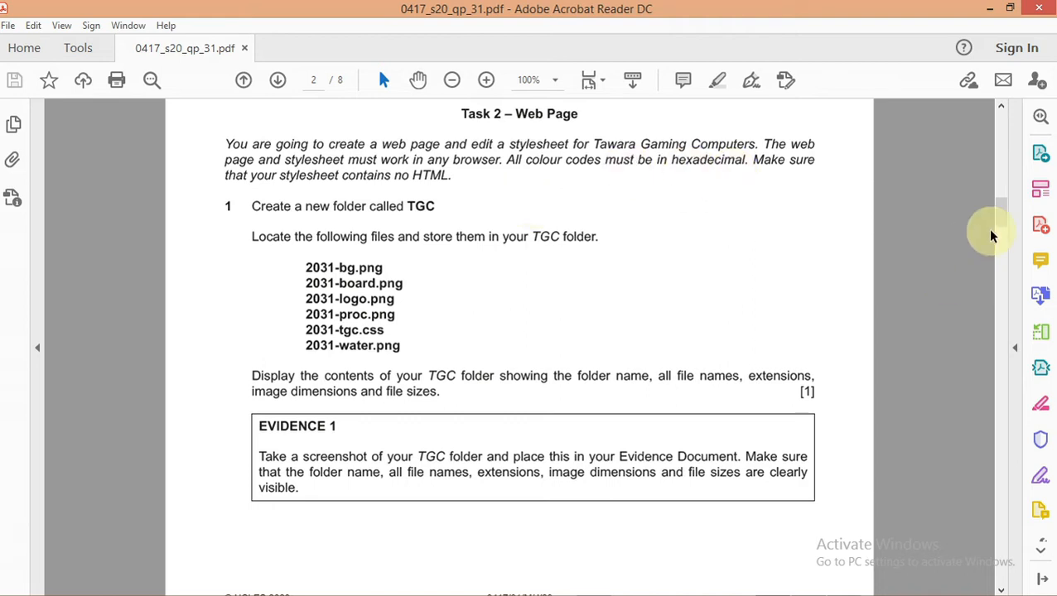
{"action": "scroll", "coordinate": [1006, 222], "scroll_direction": "down", "scroll_amount": 2}
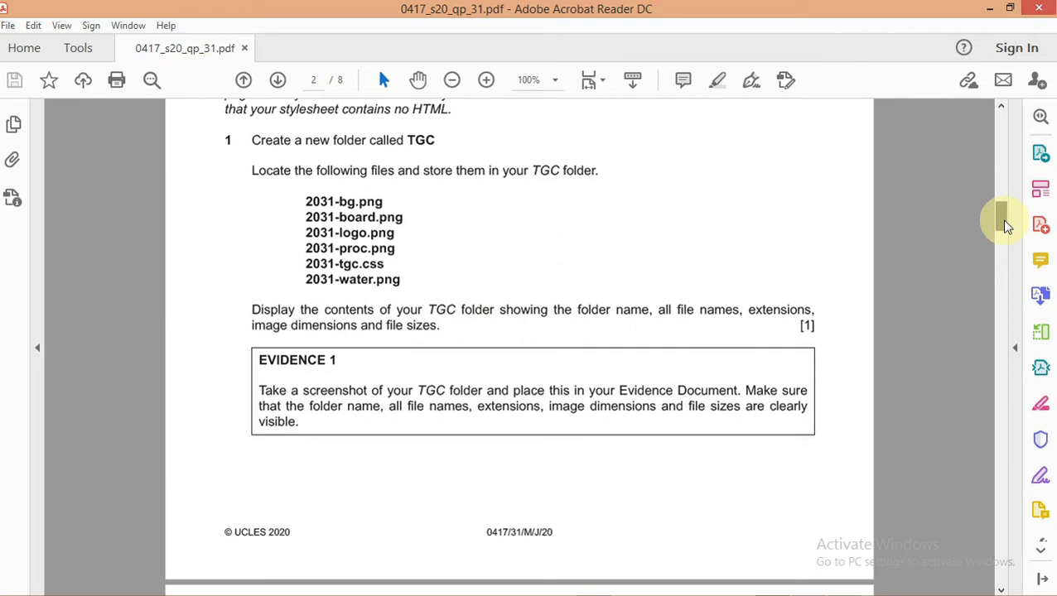
{"action": "scroll", "coordinate": [1004, 223], "scroll_direction": "down", "scroll_amount": 1}
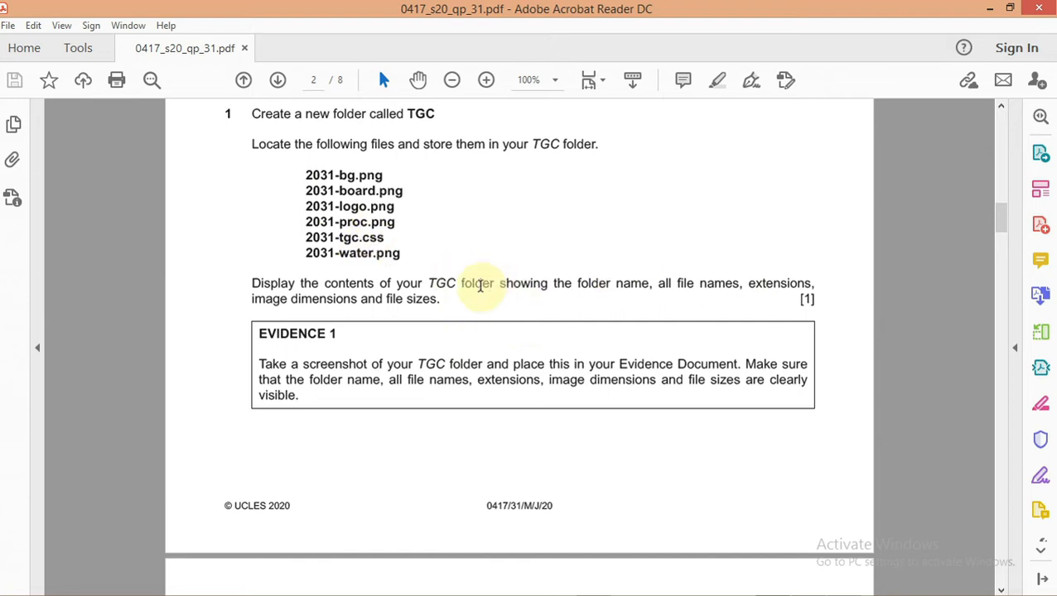
{"action": "left_click", "coordinate": [992, 10]}
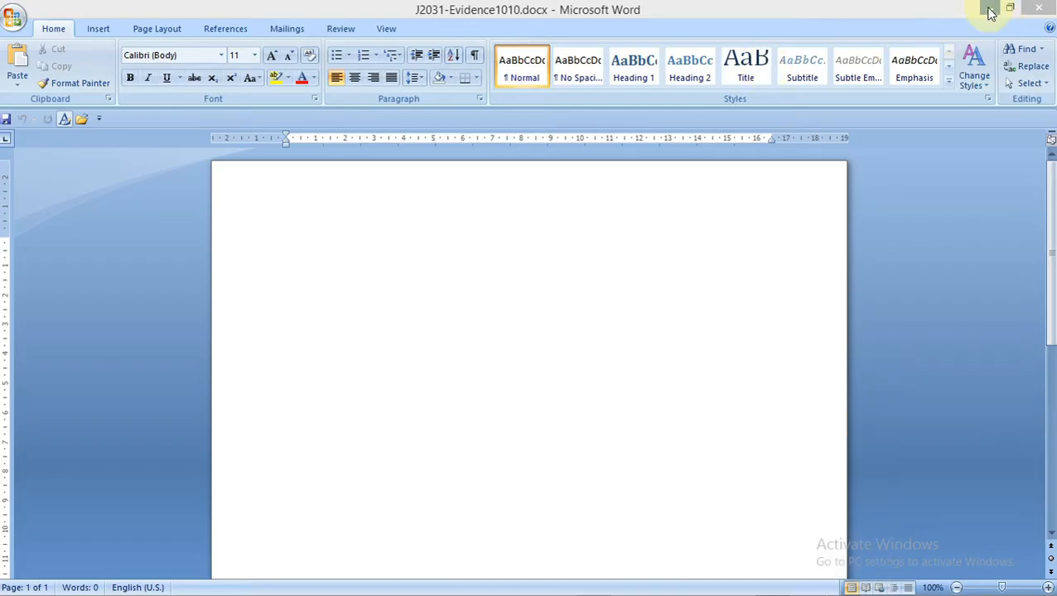
{"action": "left_click", "coordinate": [990, 13]}
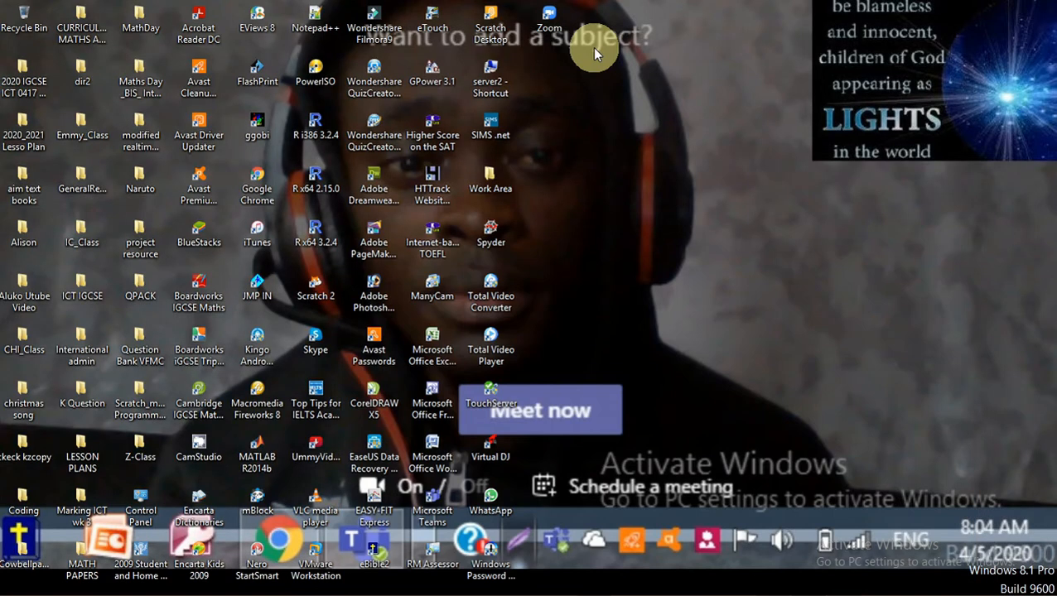
Open Work Area and create a TGC folder in it, then check the question paper
{"action": "double_click", "coordinate": [495, 184]}
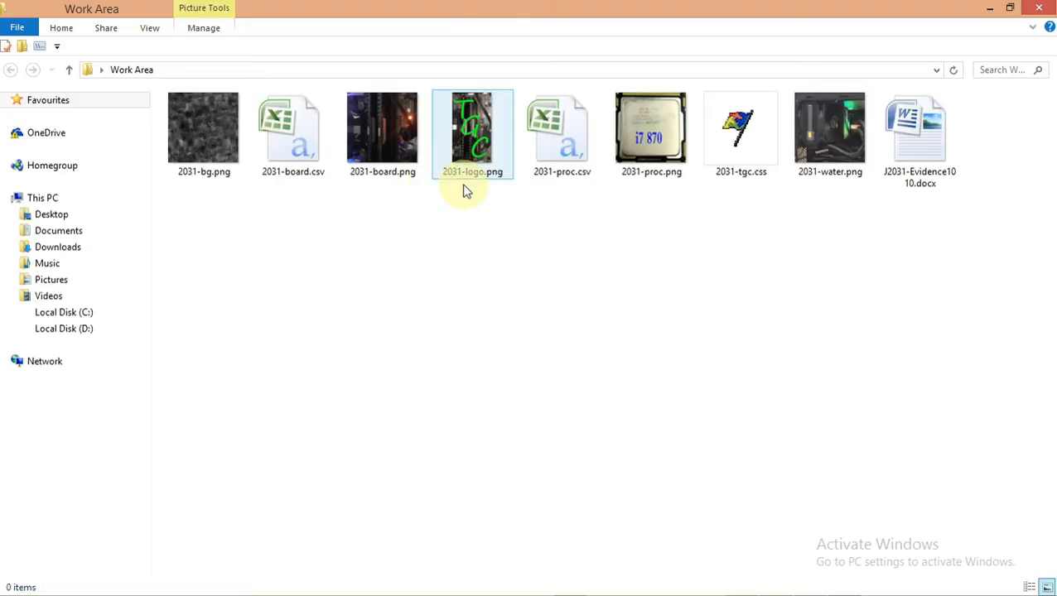
{"action": "right_click", "coordinate": [308, 242]}
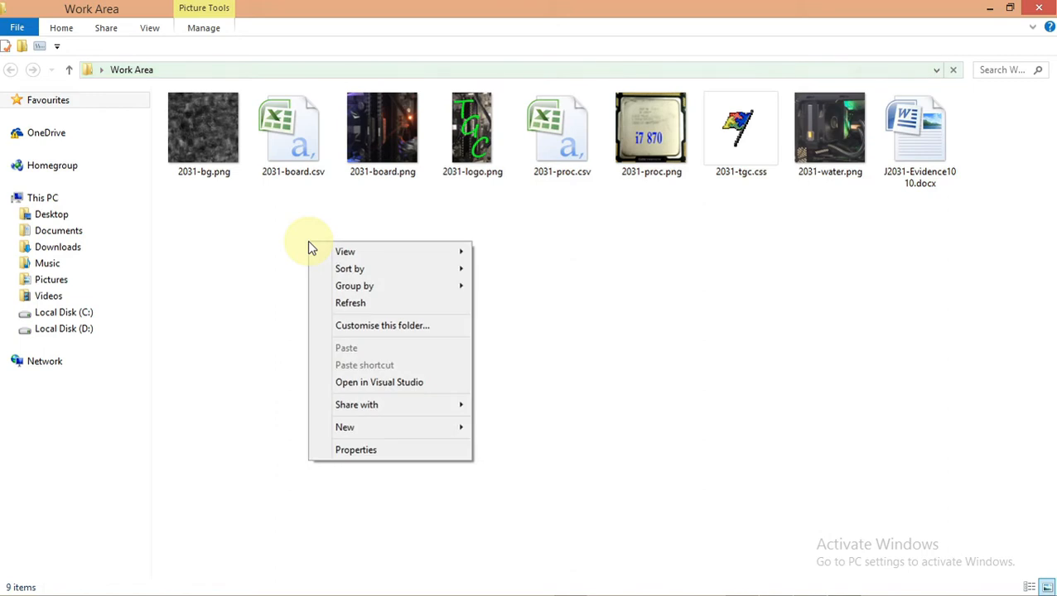
{"action": "mouse_move", "coordinate": [359, 425]}
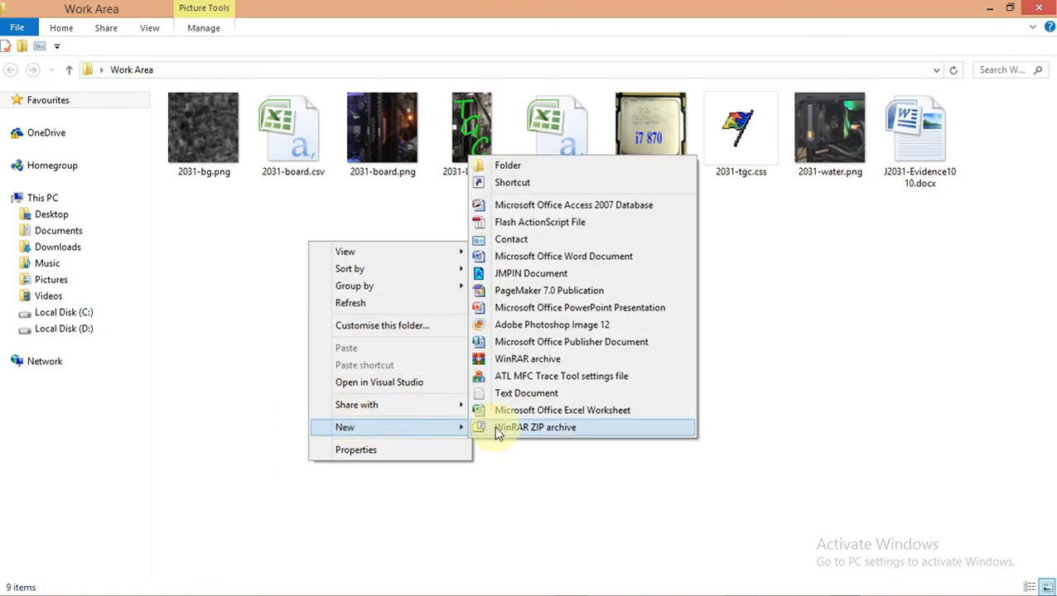
{"action": "left_click", "coordinate": [545, 167]}
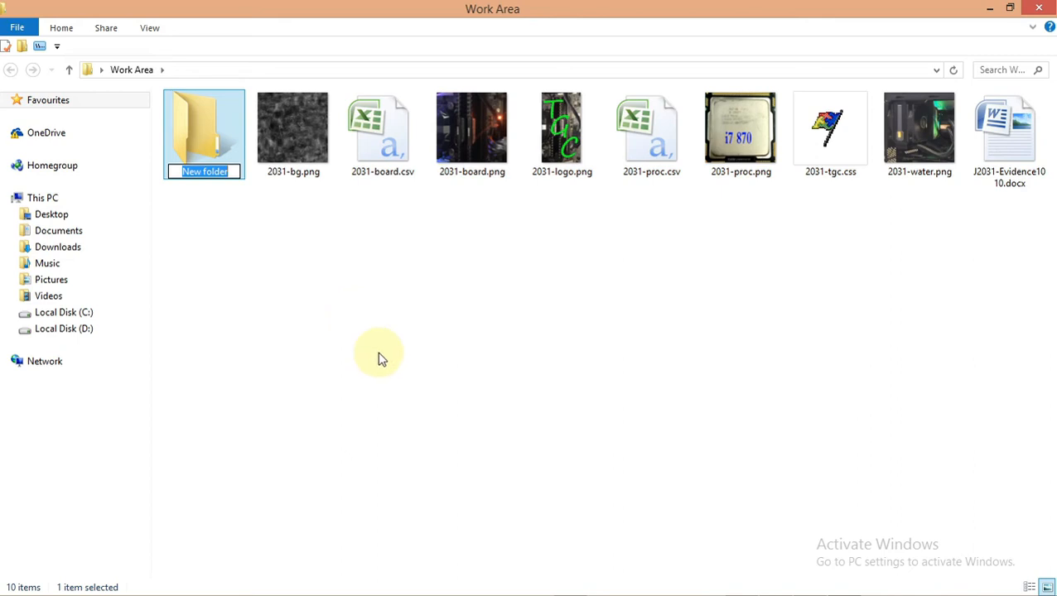
{"action": "type", "text": "TGC"}
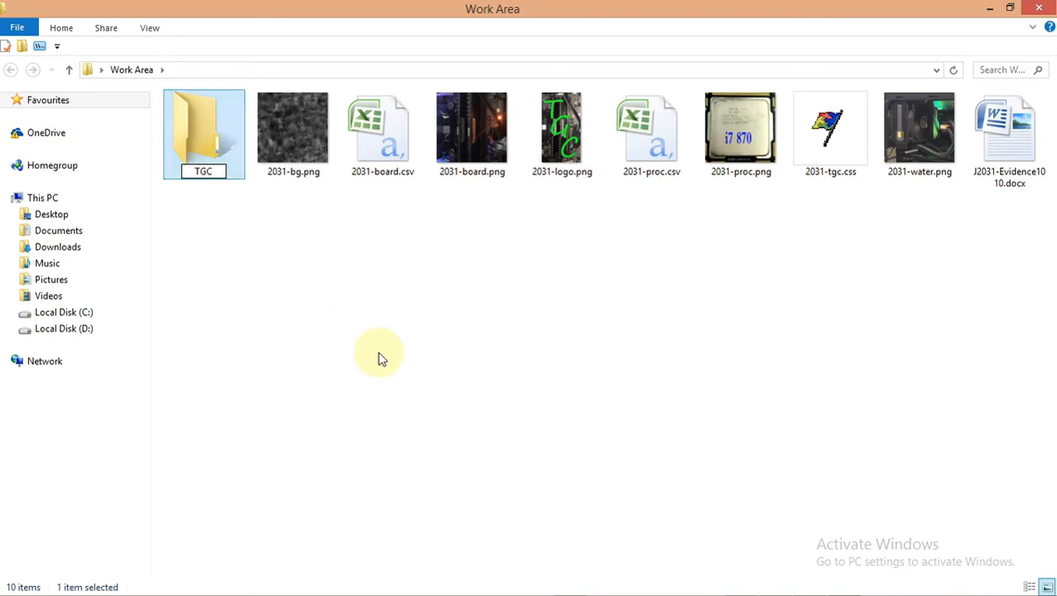
{"action": "left_click", "coordinate": [381, 359]}
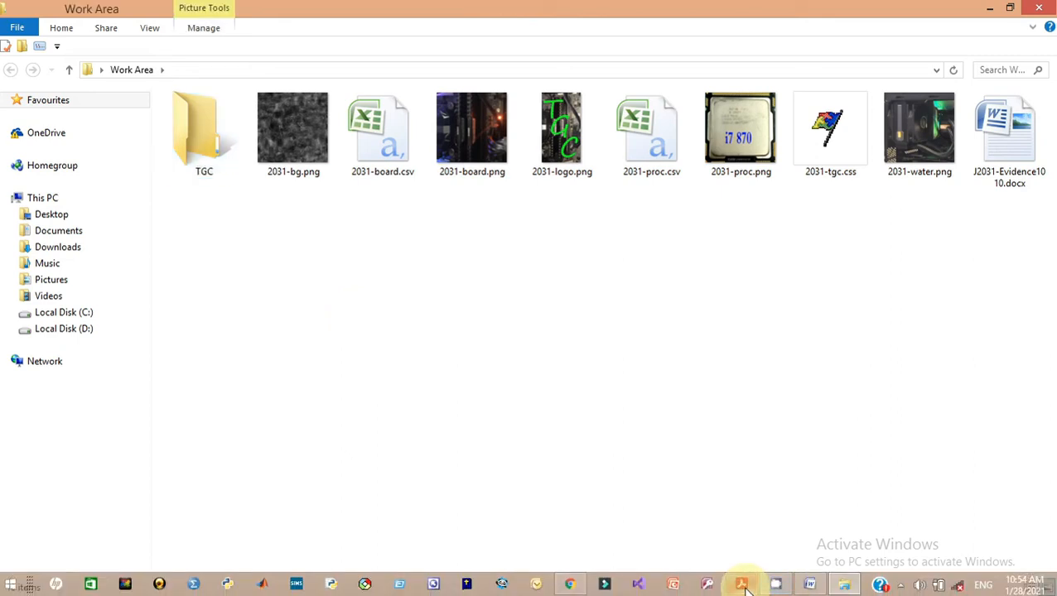
{"action": "left_click", "coordinate": [741, 583]}
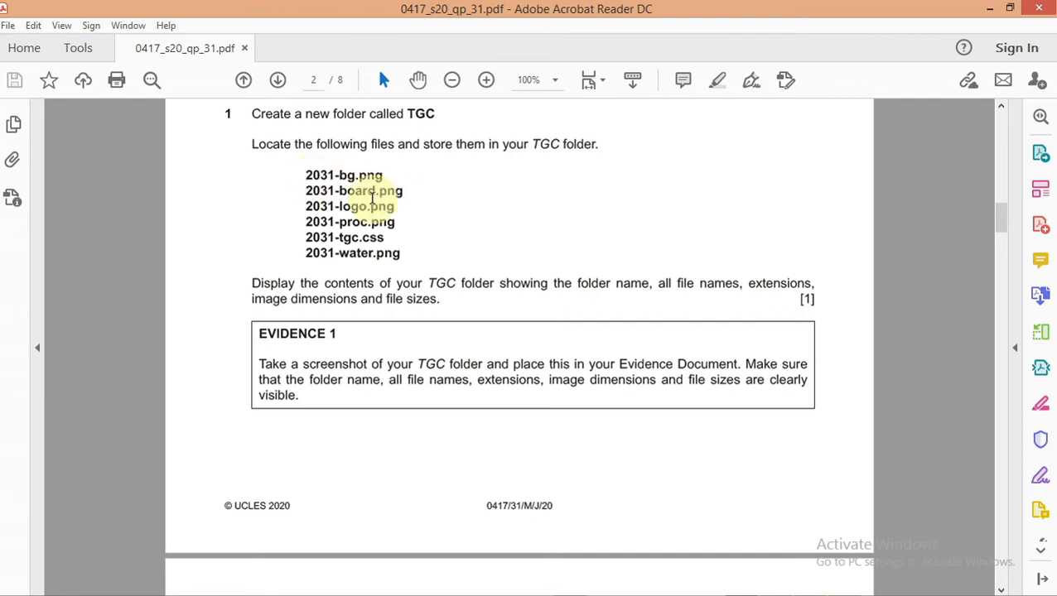
{"action": "left_click", "coordinate": [990, 8]}
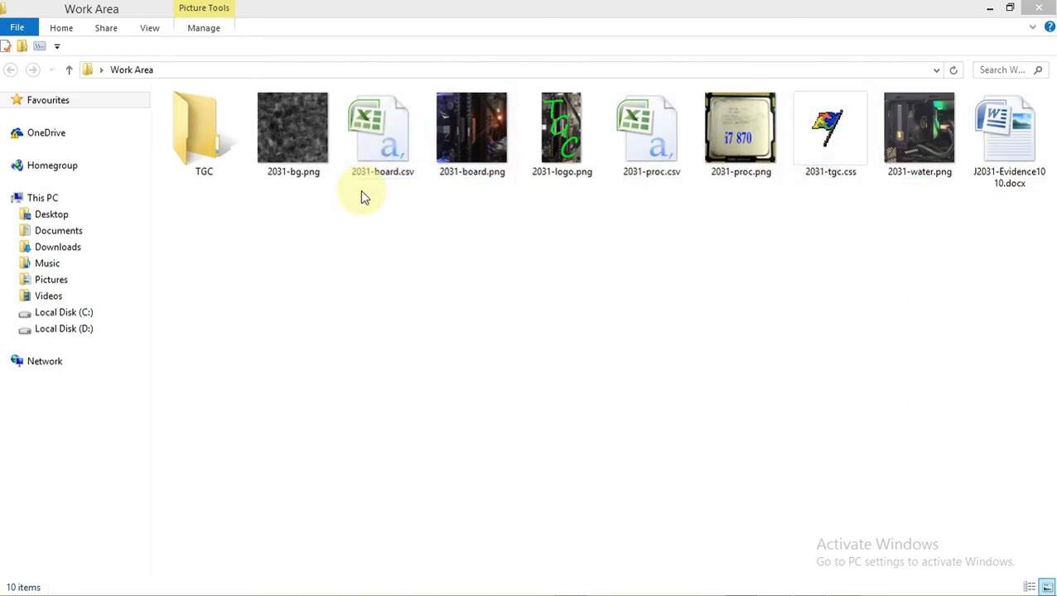
Copy the six files 2031-bg, -board, -logo, -proc, -water PNGs and 2031-tgc.css
{"action": "left_click", "coordinate": [305, 162]}
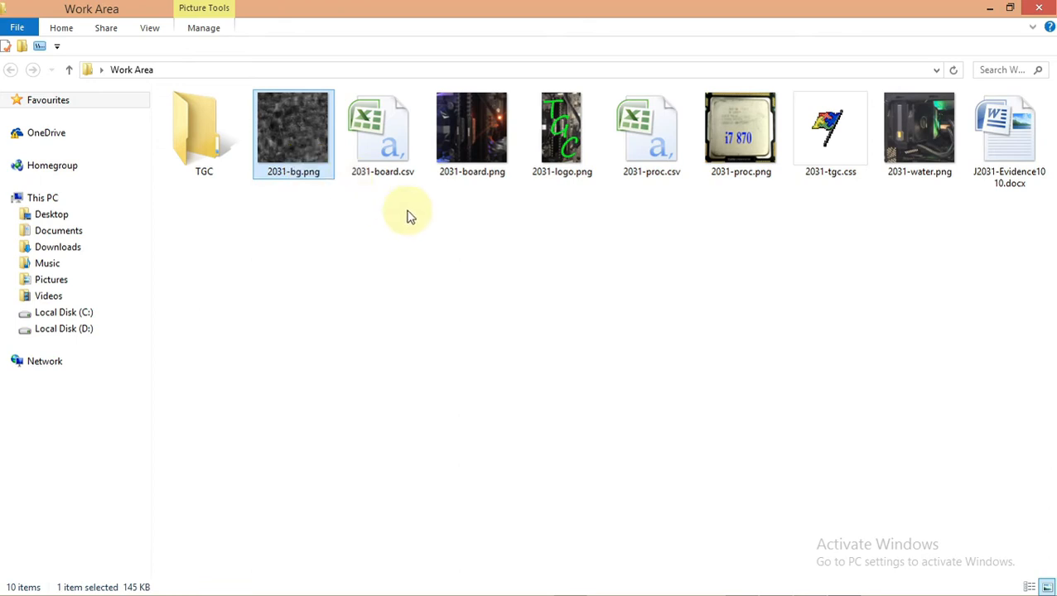
{"action": "left_click", "coordinate": [462, 163], "text": "ctrl"}
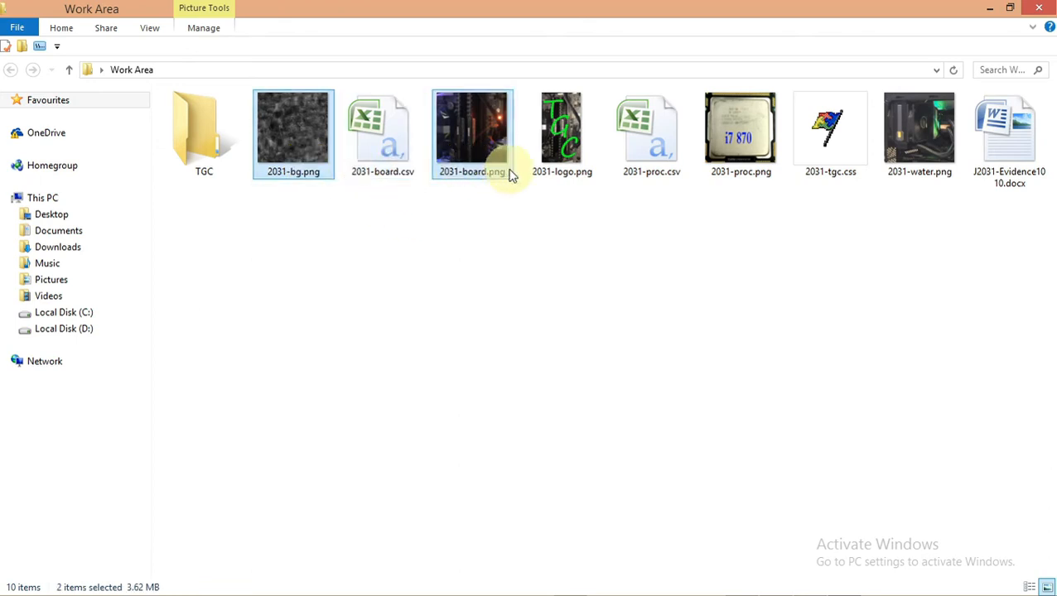
{"action": "left_click", "coordinate": [554, 167], "text": "ctrl"}
{"action": "left_click", "coordinate": [732, 170], "text": "ctrl"}
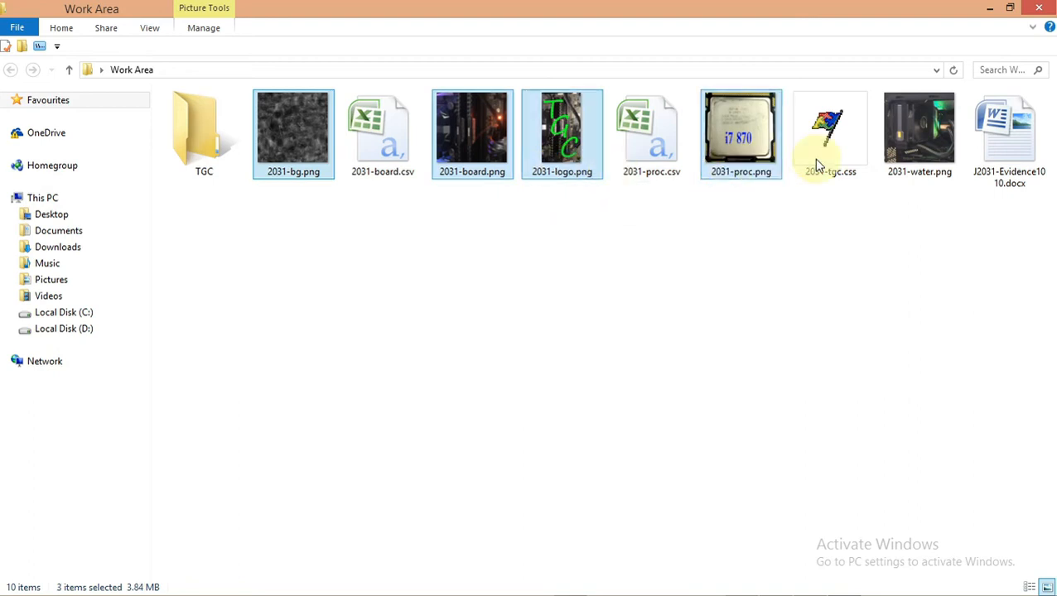
{"action": "left_click", "coordinate": [824, 156], "text": "ctrl"}
{"action": "left_click", "coordinate": [919, 158], "text": "ctrl"}
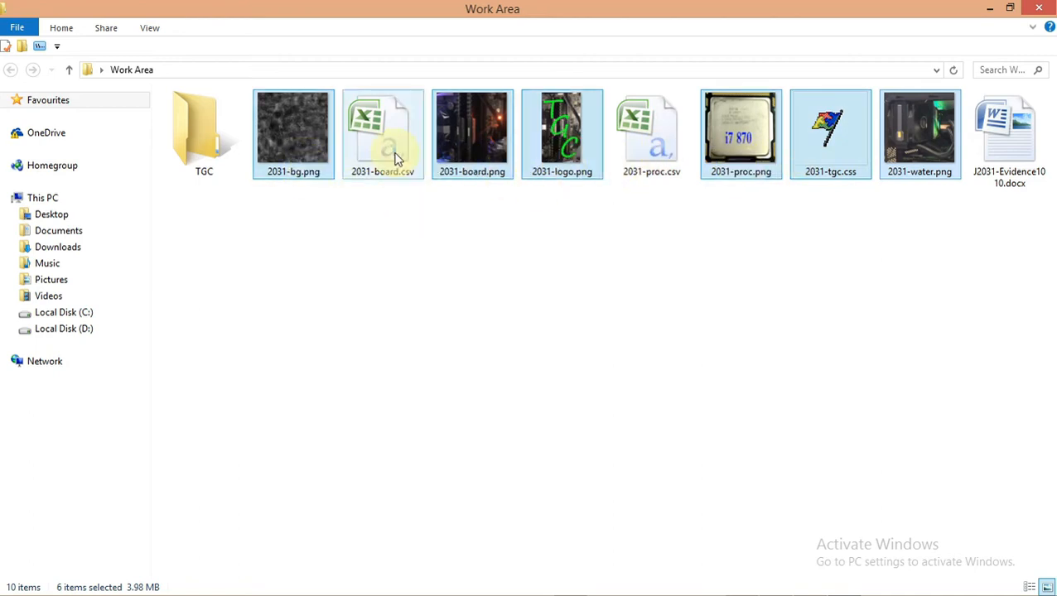
{"action": "right_click", "coordinate": [321, 153]}
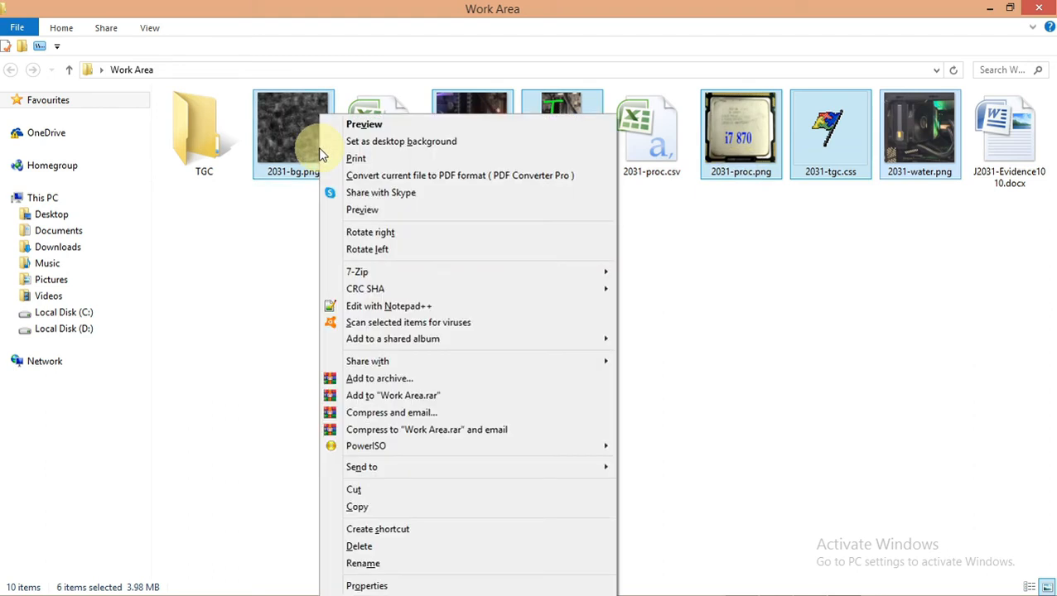
{"action": "left_click", "coordinate": [369, 507]}
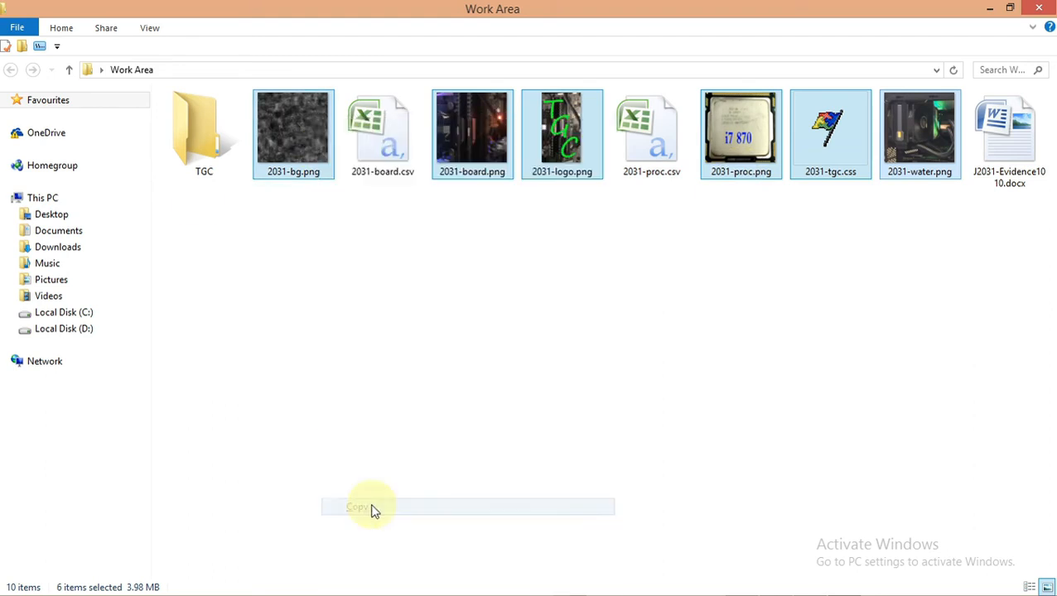
Paste the files into the TGC folder, open it to confirm, and minimise the window
{"action": "left_click", "coordinate": [198, 137]}
{"action": "right_click", "coordinate": [198, 136]}
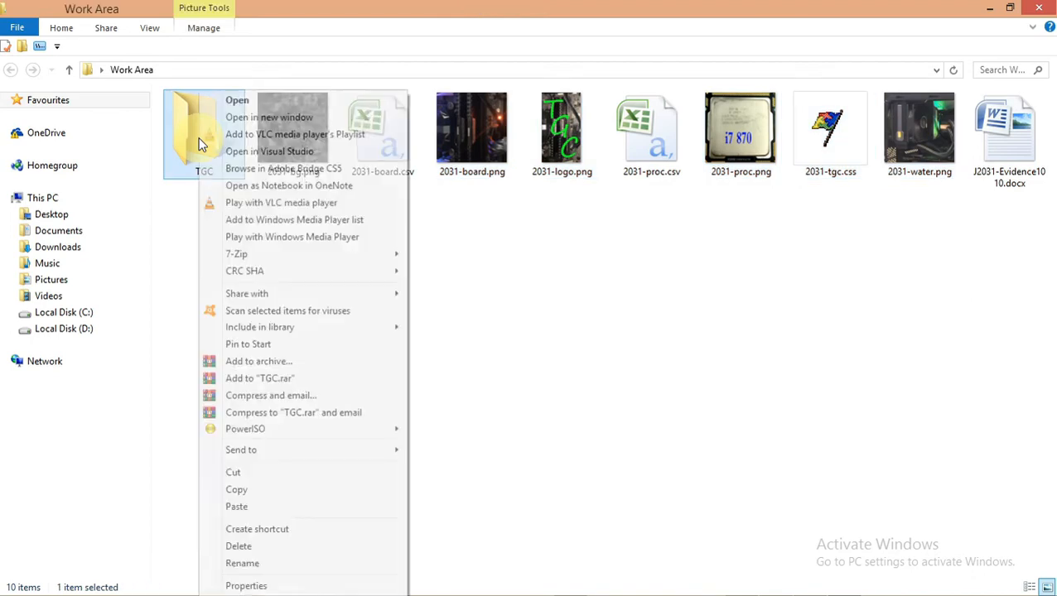
{"action": "left_click", "coordinate": [237, 506]}
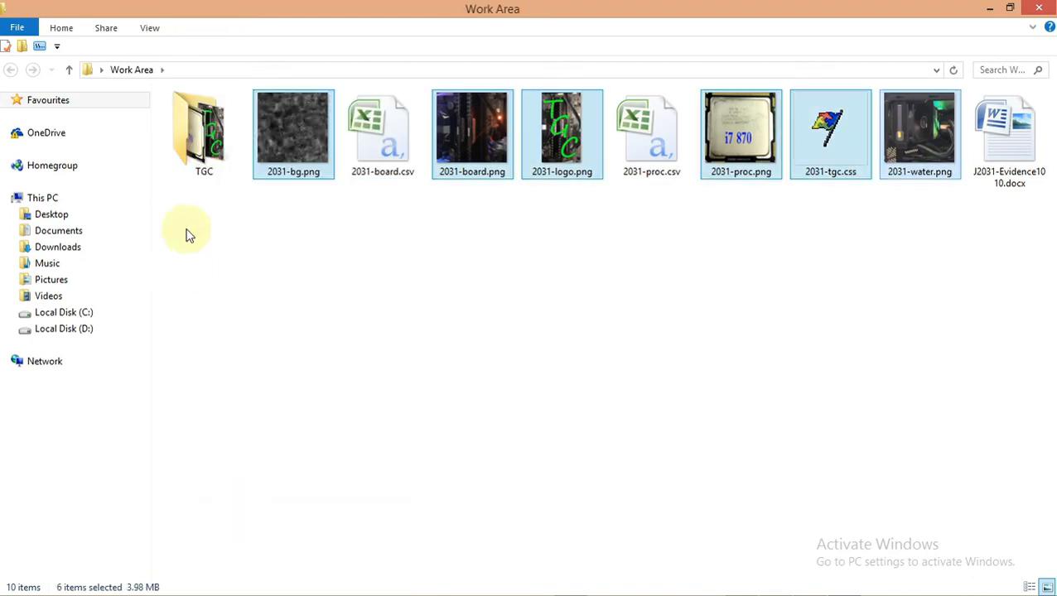
{"action": "left_click", "coordinate": [211, 148]}
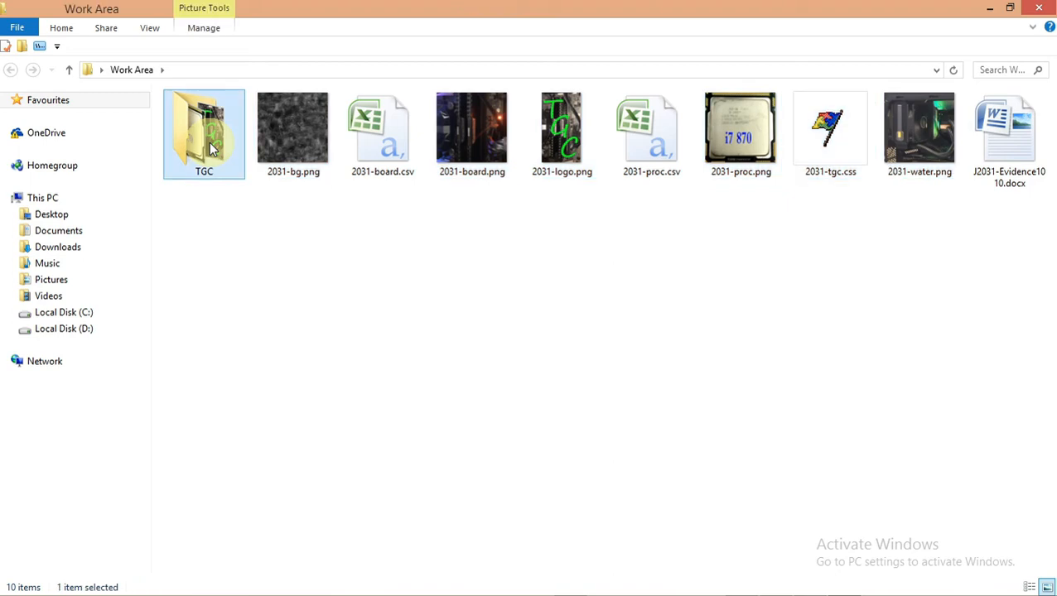
{"action": "double_click", "coordinate": [211, 147]}
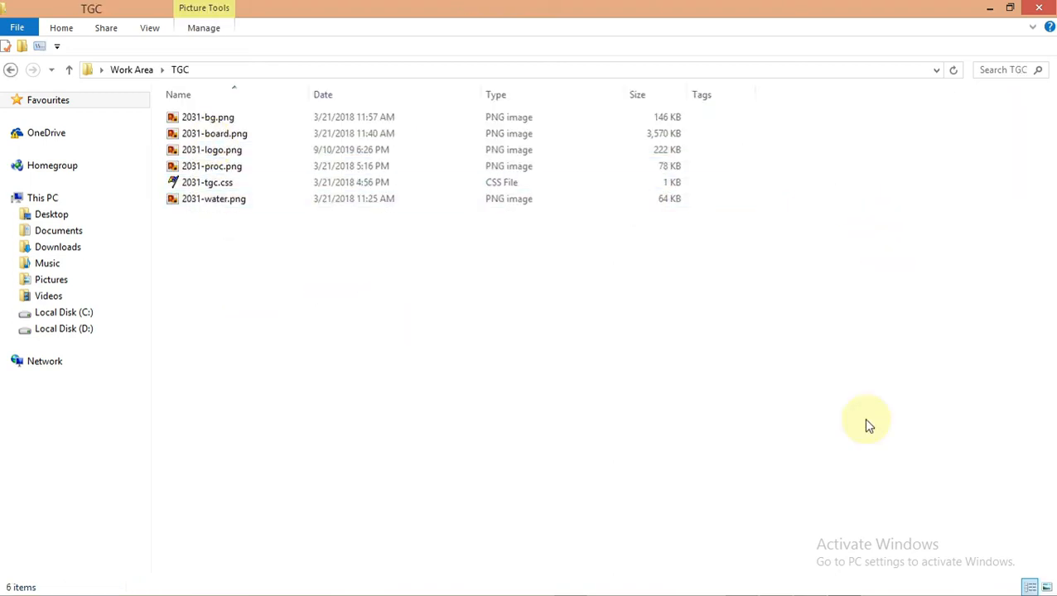
{"action": "left_click", "coordinate": [990, 8]}
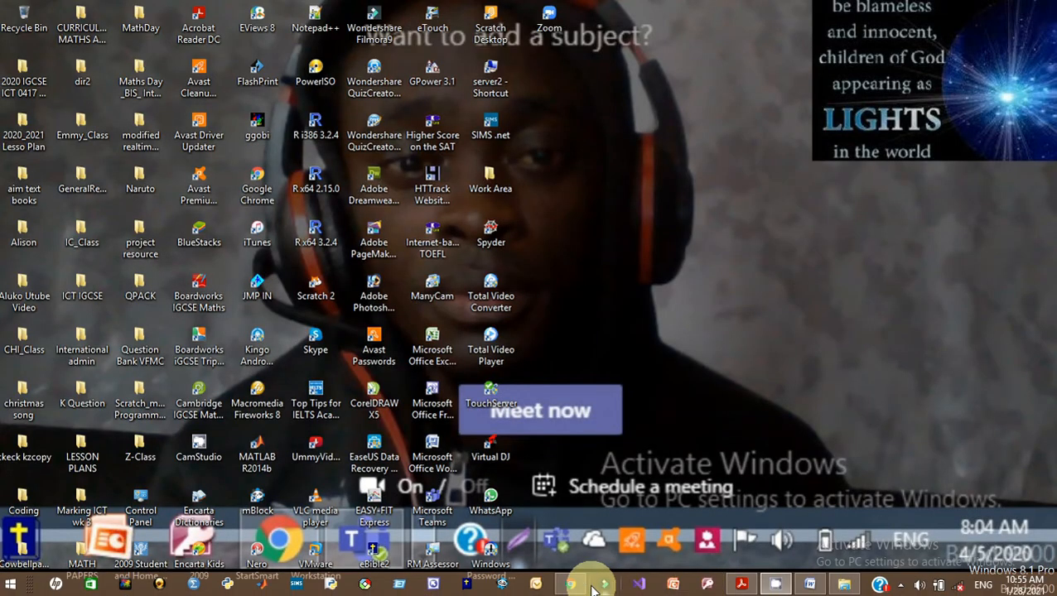
Copy the EVIDENCE 1 heading from the question paper and switch to the Word document
{"action": "left_click", "coordinate": [740, 584]}
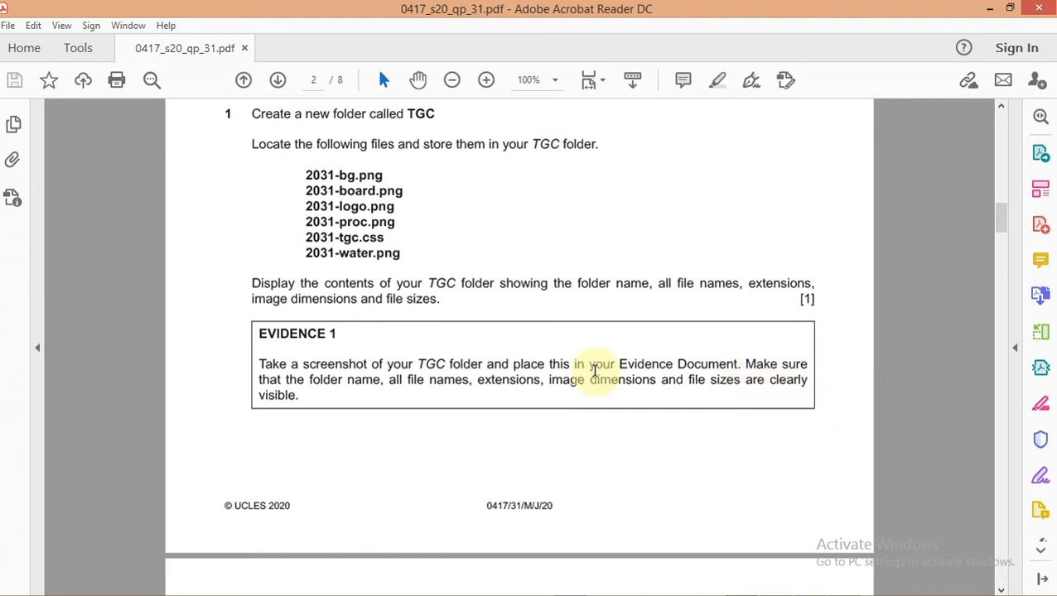
{"action": "left_click_drag", "start_coordinate": [322, 331], "coordinate": [260, 332]}
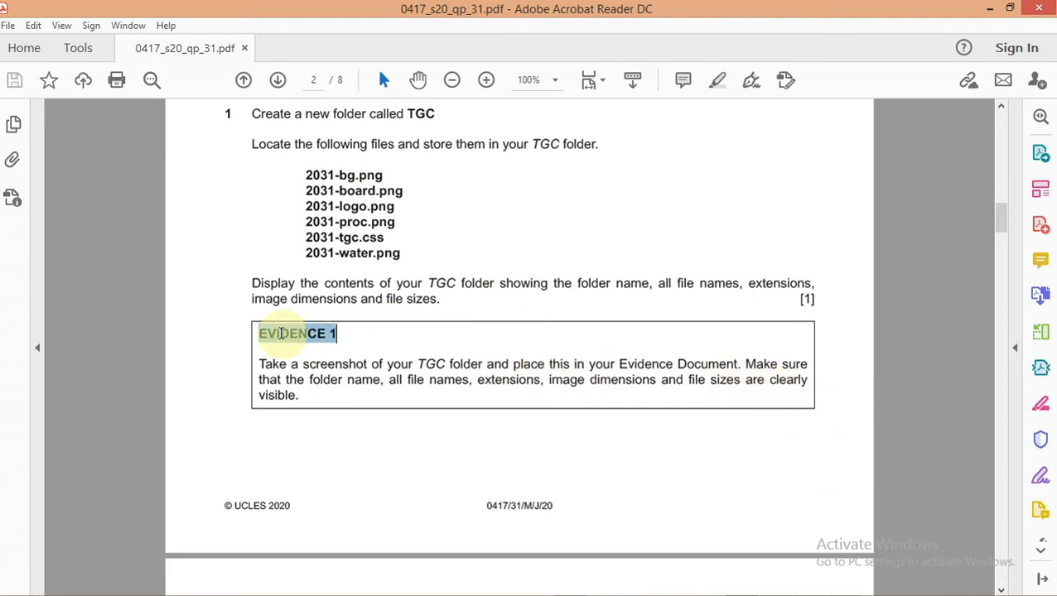
{"action": "right_click", "coordinate": [282, 336]}
{"action": "left_click", "coordinate": [307, 358]}
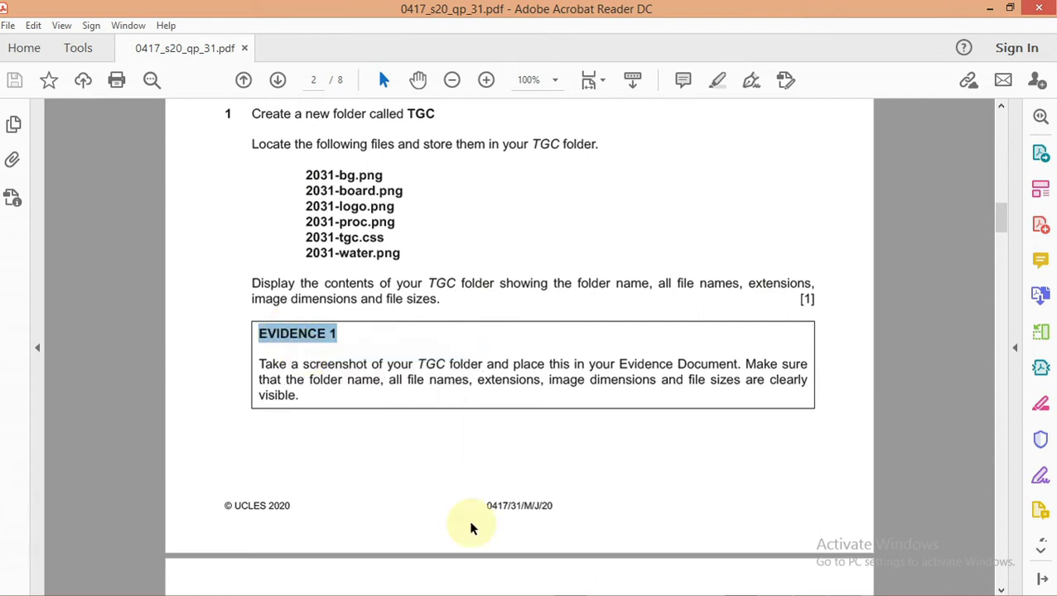
{"action": "left_click", "coordinate": [810, 584]}
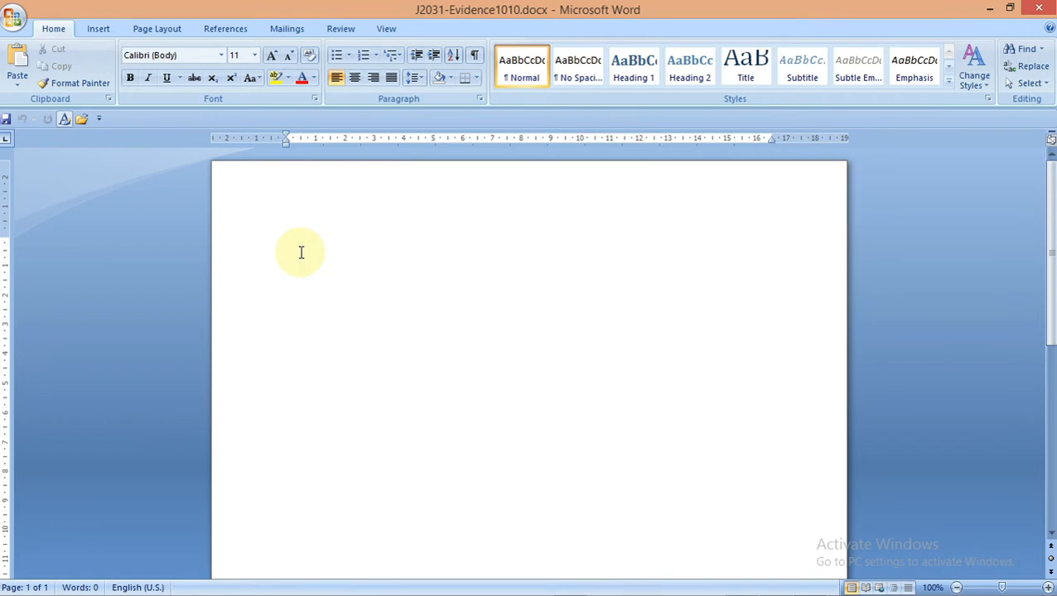
Paste the EVIDENCE 1: heading at the top of the document, then bring up the TGC folder
{"action": "key", "text": "ctrl+v"}
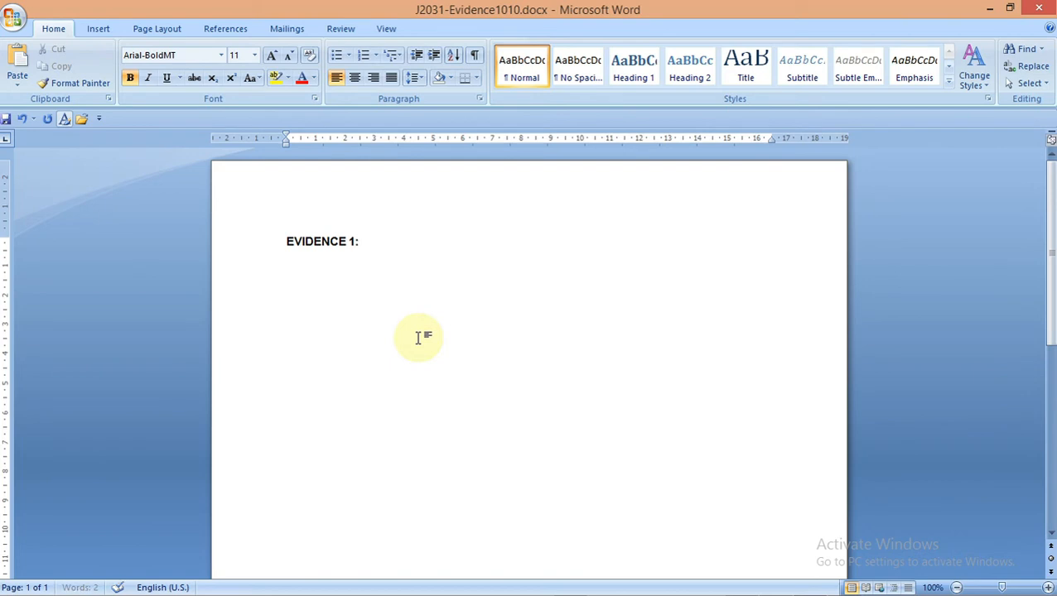
{"action": "mouse_move", "coordinate": [694, 590]}
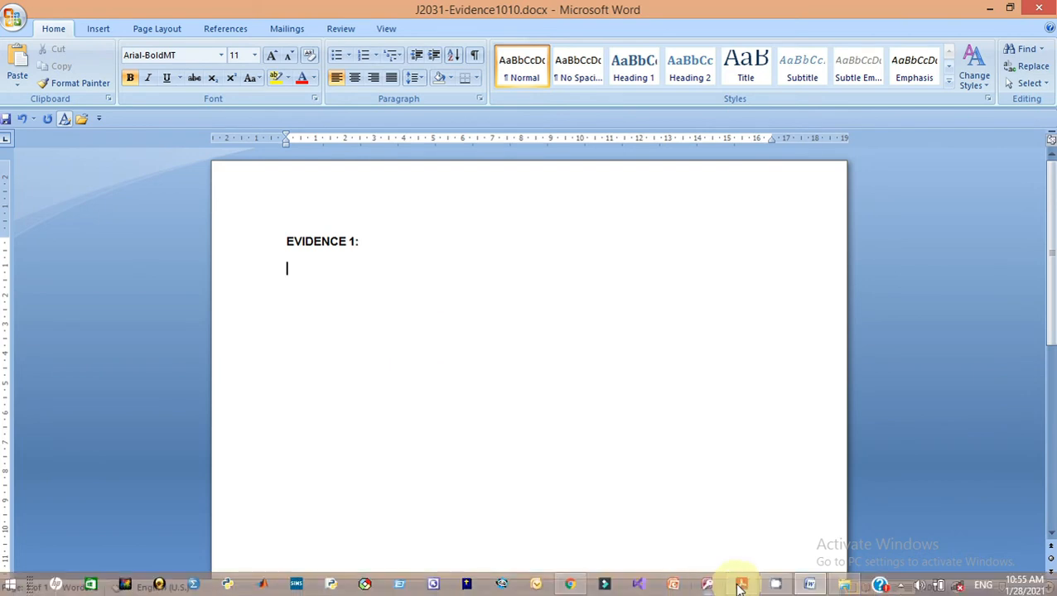
{"action": "mouse_move", "coordinate": [842, 585]}
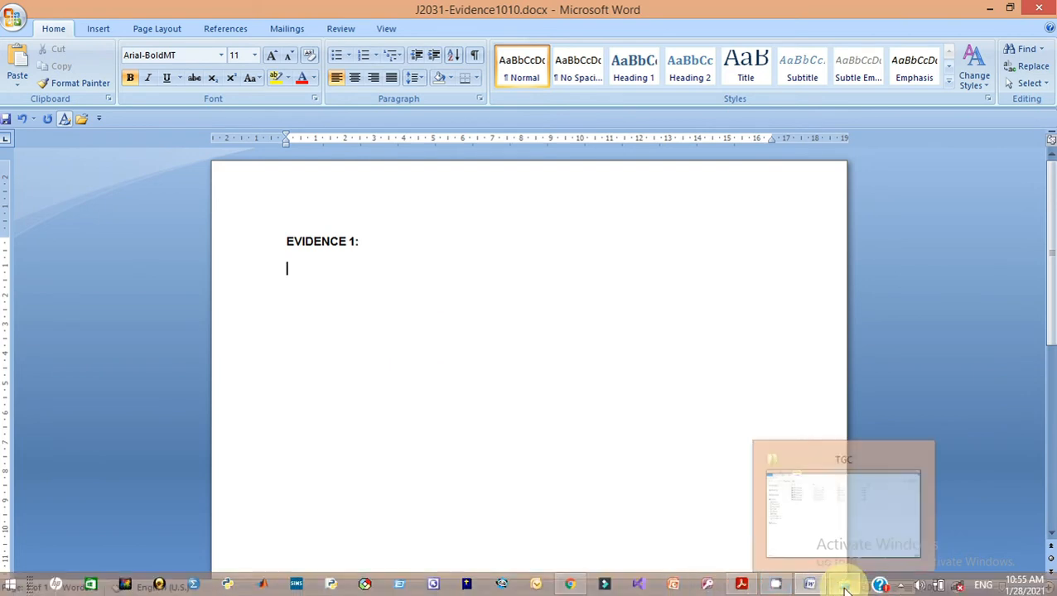
{"action": "left_click", "coordinate": [816, 500]}
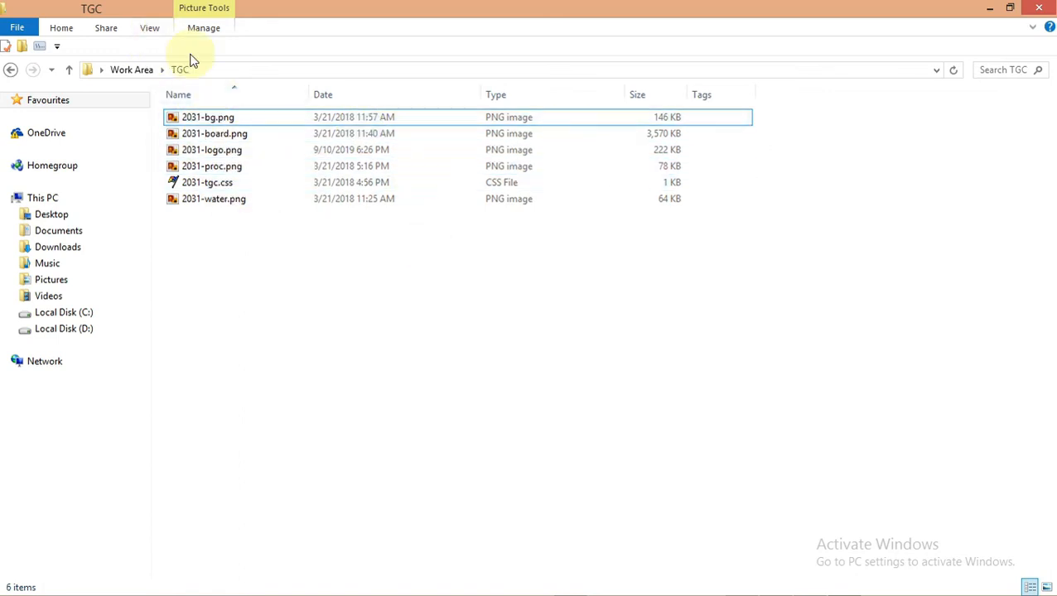
Show the TGC folder in Details view and adjust the Date and Type column widths
{"action": "left_click", "coordinate": [150, 29]}
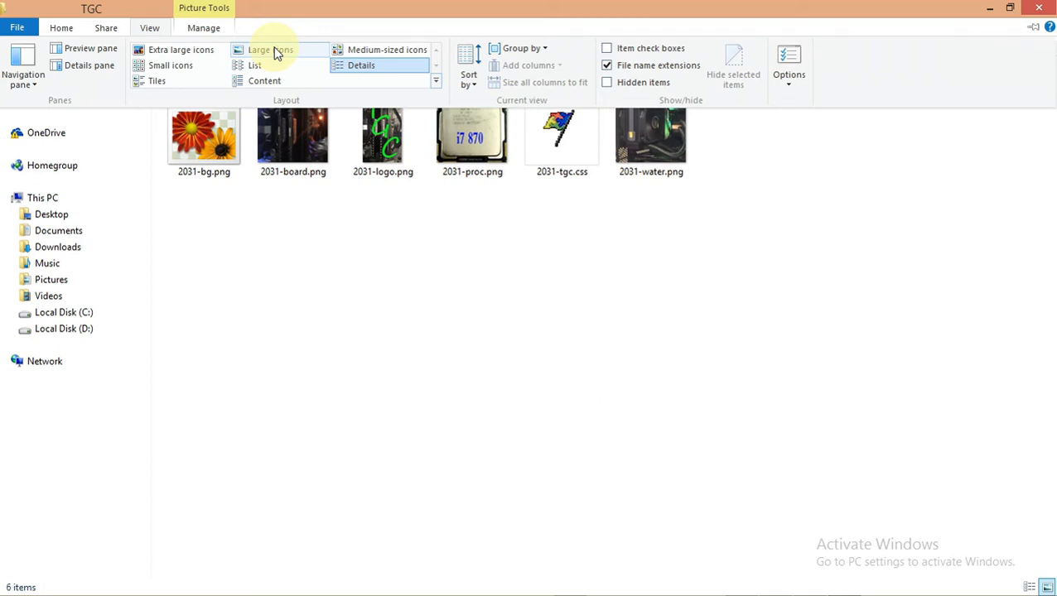
{"action": "left_click", "coordinate": [354, 70]}
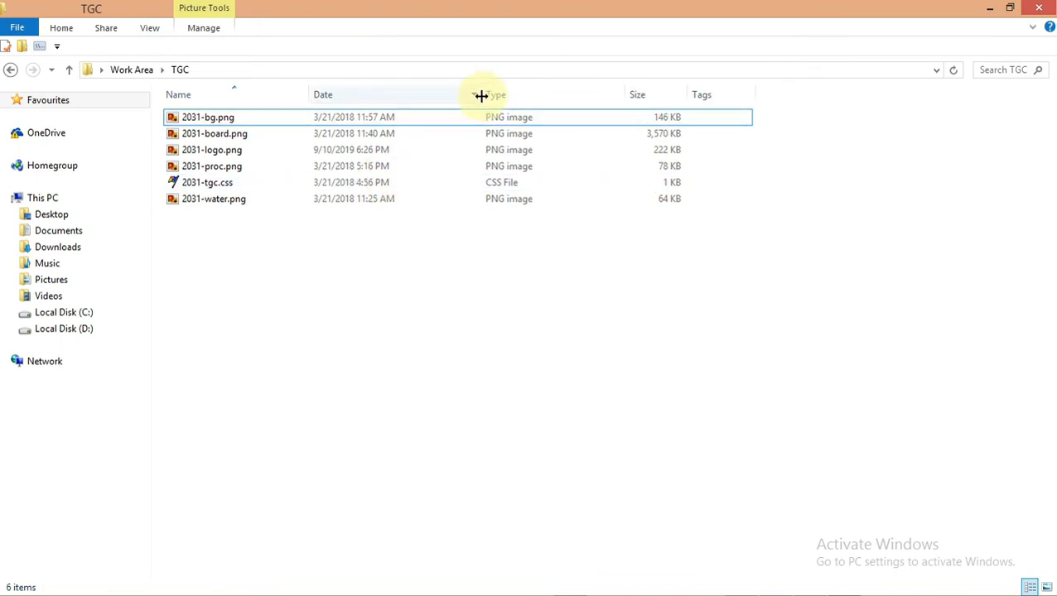
{"action": "mouse_move", "coordinate": [481, 96]}
{"action": "left_mouse_down"}
{"action": "mouse_move", "coordinate": [411, 101]}
{"action": "mouse_move", "coordinate": [467, 97]}
{"action": "left_mouse_up"}
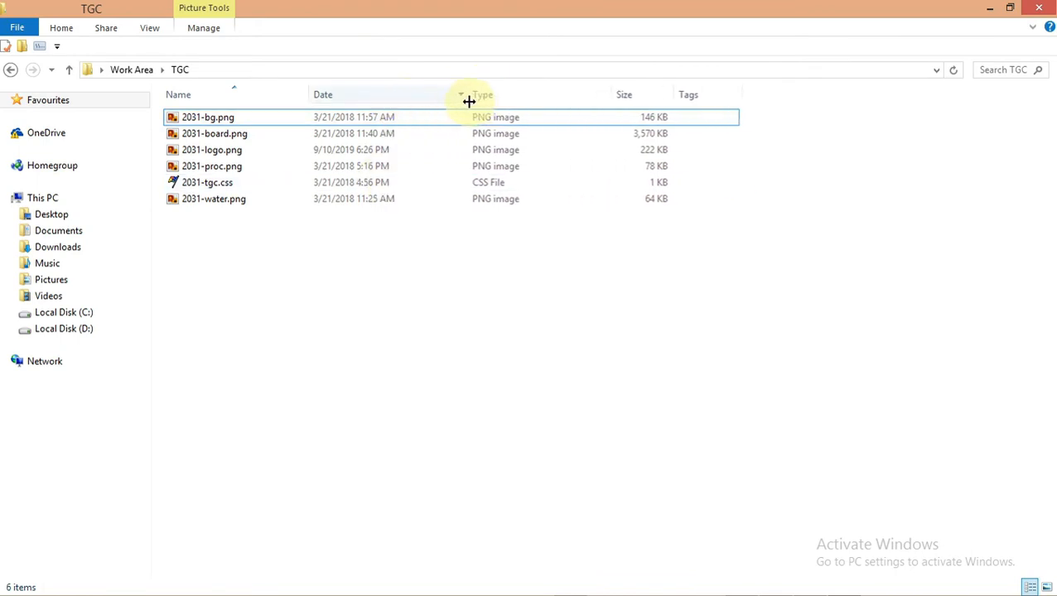
{"action": "left_click_drag", "start_coordinate": [611, 97], "coordinate": [620, 96]}
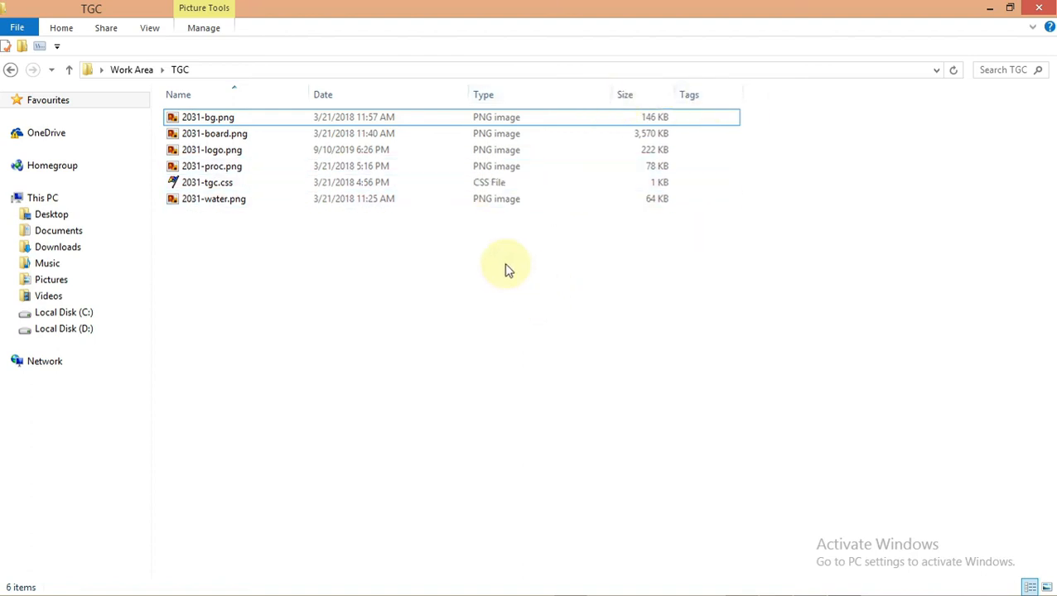
Capture the TGC folder area with Lightshot and copy the image
{"action": "key", "text": "Print"}
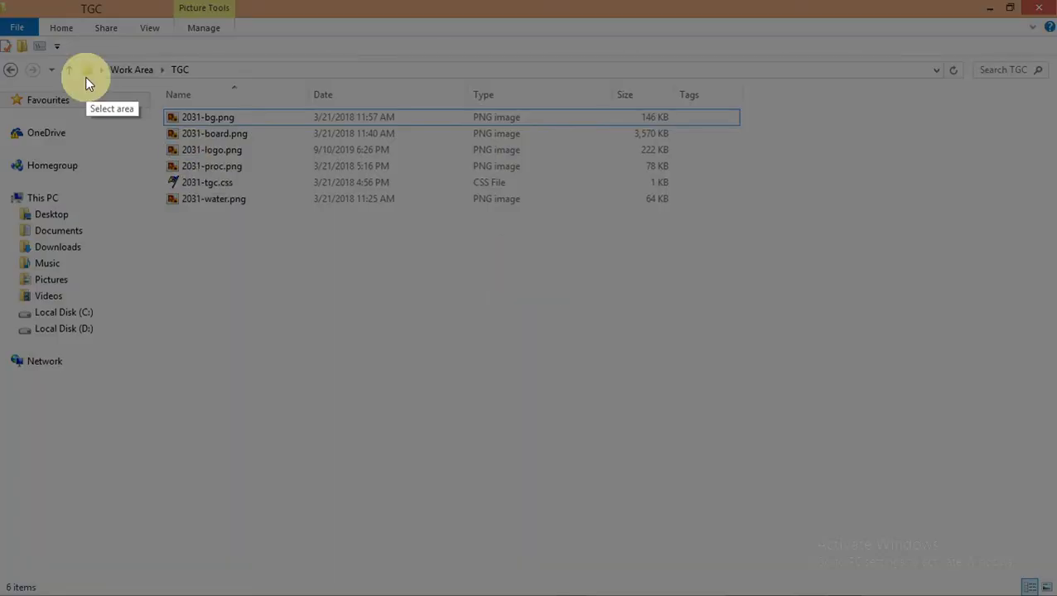
{"action": "mouse_move", "coordinate": [77, 61]}
{"action": "left_mouse_down"}
{"action": "mouse_move", "coordinate": [118, 134]}
{"action": "mouse_move", "coordinate": [243, 214]}
{"action": "mouse_move", "coordinate": [758, 236]}
{"action": "left_mouse_up"}
{"action": "left_click", "coordinate": [699, 249]}
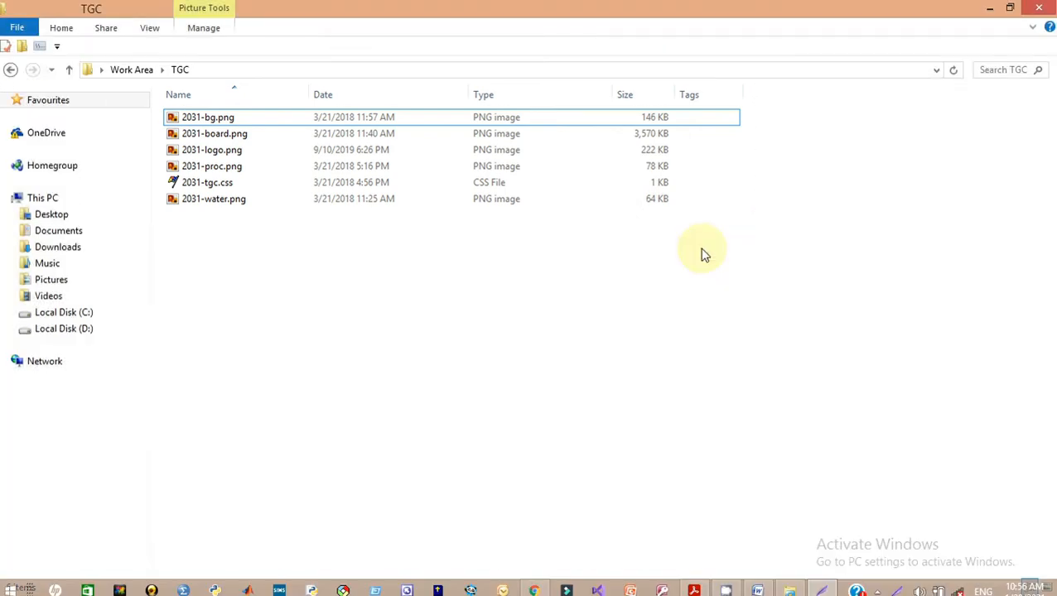
Paste the TGC folder screenshot under EVIDENCE 1 in Word and copy the 'EVIDENCE 1:' heading
{"action": "left_click", "coordinate": [790, 585]}
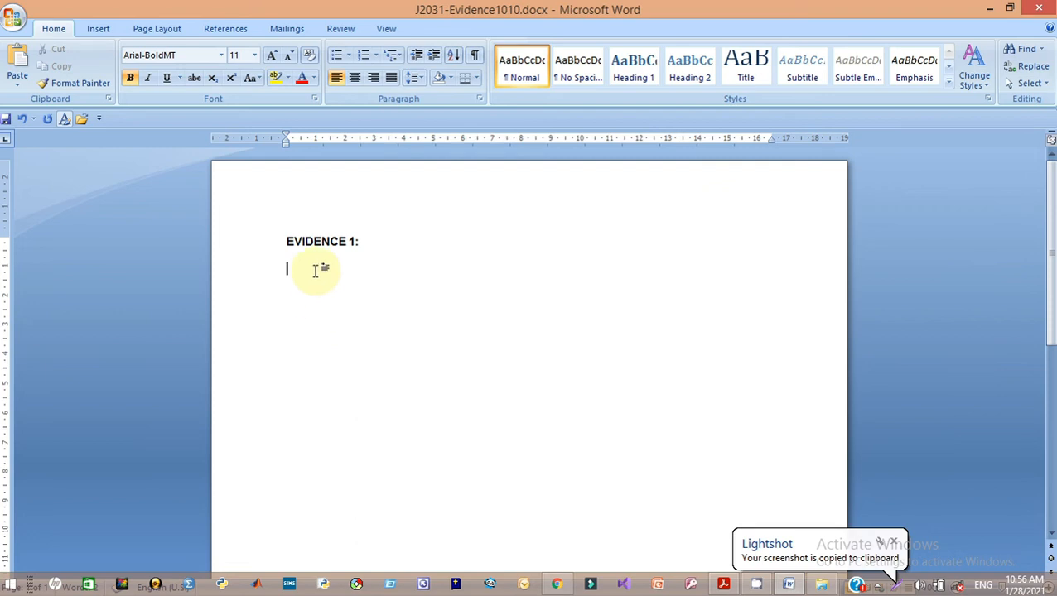
{"action": "key", "text": "ctrl+v"}
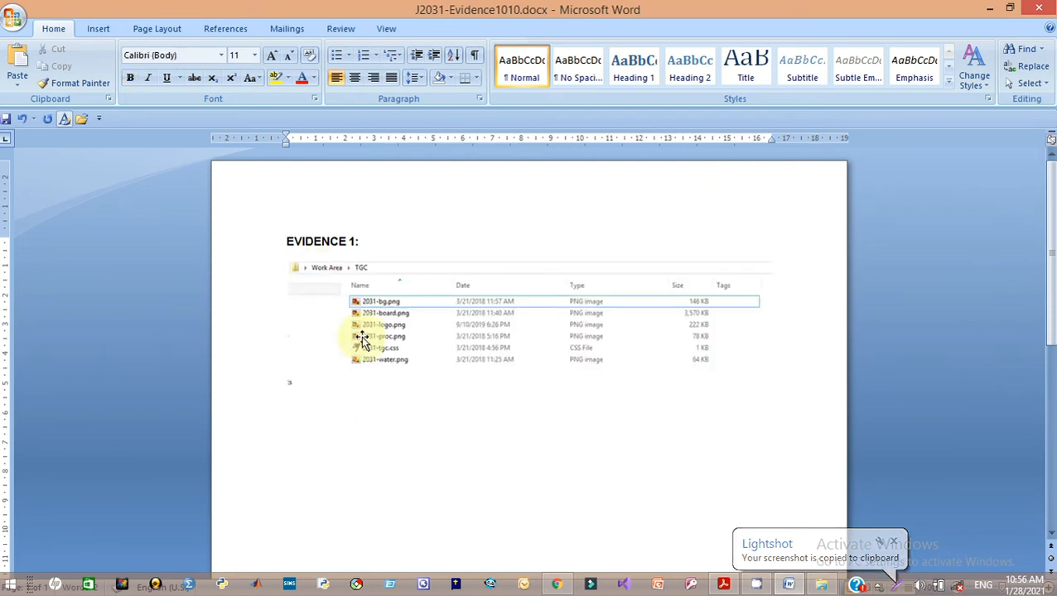
{"action": "left_click_drag", "start_coordinate": [363, 241], "coordinate": [298, 242]}
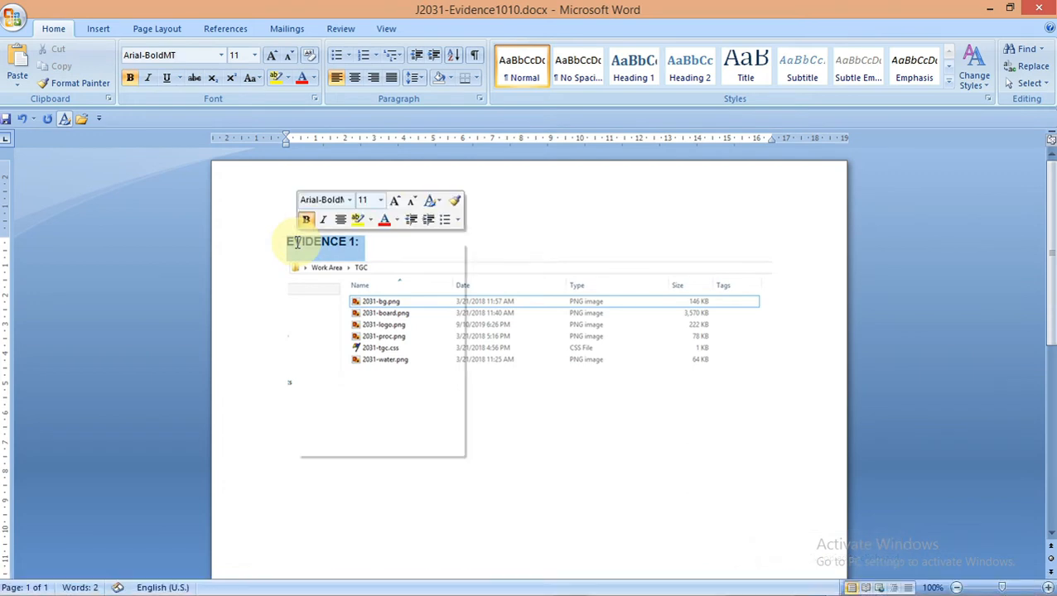
{"action": "right_click", "coordinate": [296, 242]}
{"action": "left_click", "coordinate": [335, 269]}
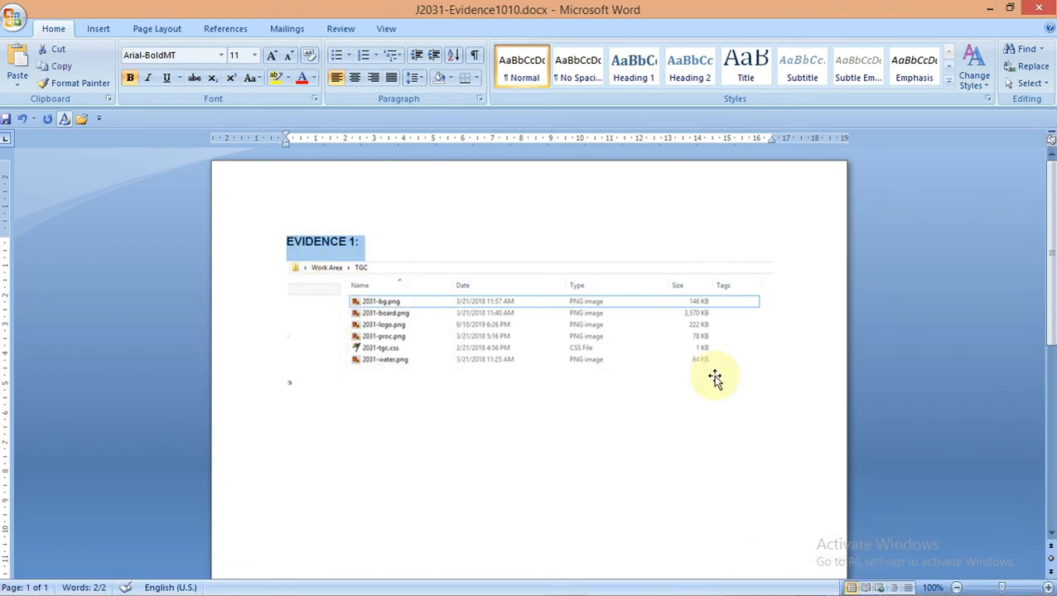
Paste the copied heading on a new line below the screenshot for EVIDENCE 2
{"action": "left_click", "coordinate": [749, 383]}
{"action": "left_click", "coordinate": [796, 382]}
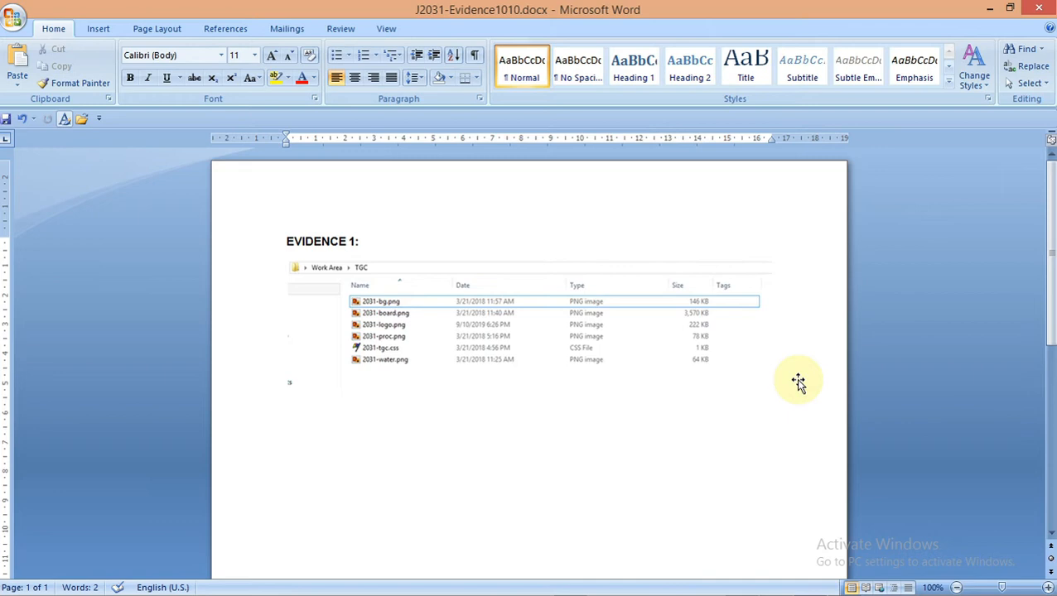
{"action": "key", "text": "Return"}
{"action": "key", "text": "ctrl+v"}
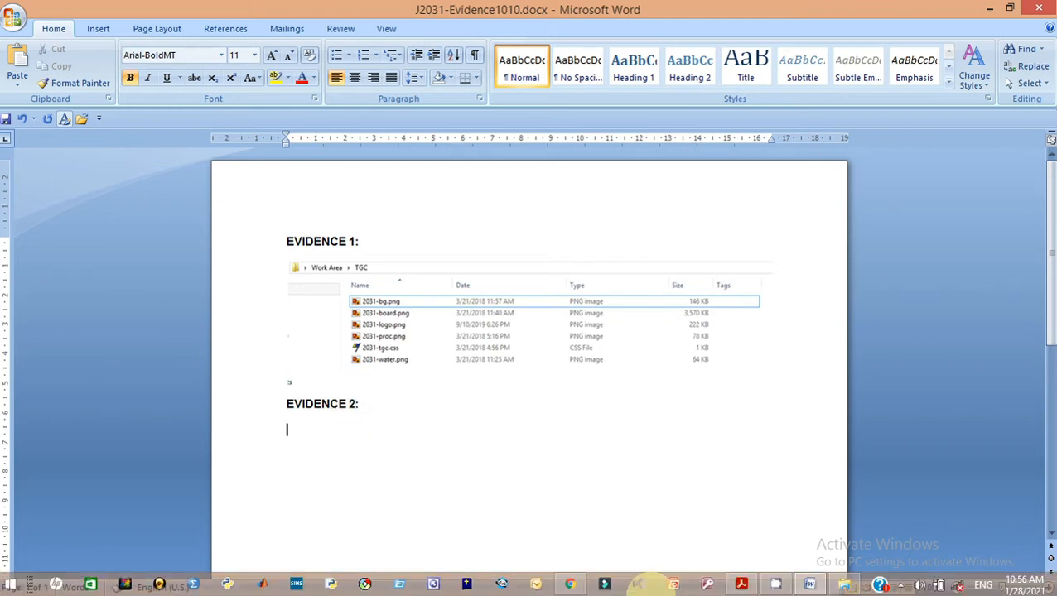
Enlarge the screenshot slightly by its corner handle, then bring up the question paper
{"action": "left_click", "coordinate": [446, 325]}
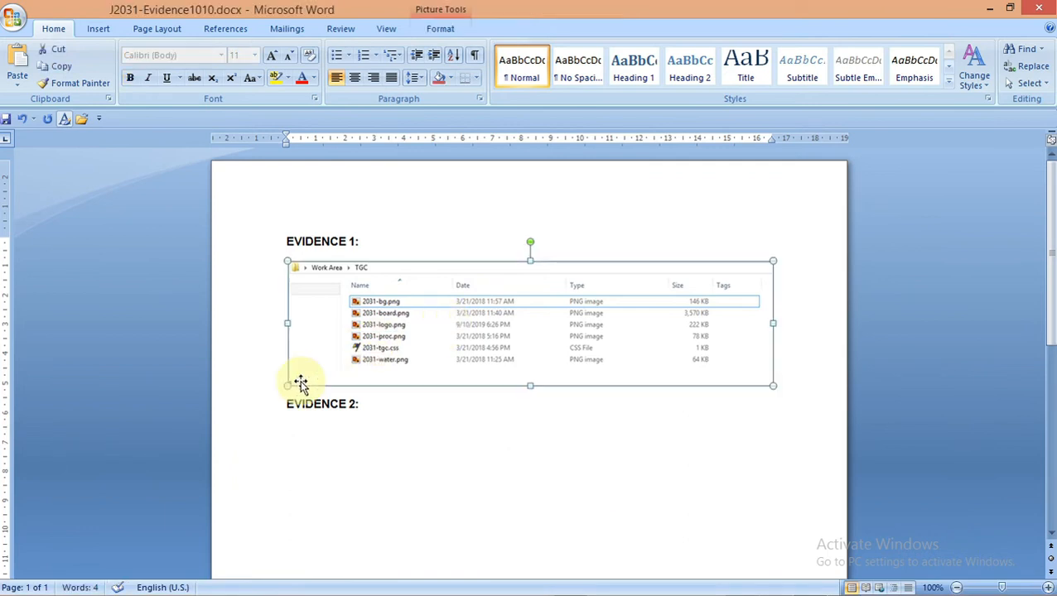
{"action": "left_click_drag", "start_coordinate": [273, 385], "coordinate": [252, 384]}
{"action": "left_click", "coordinate": [480, 484]}
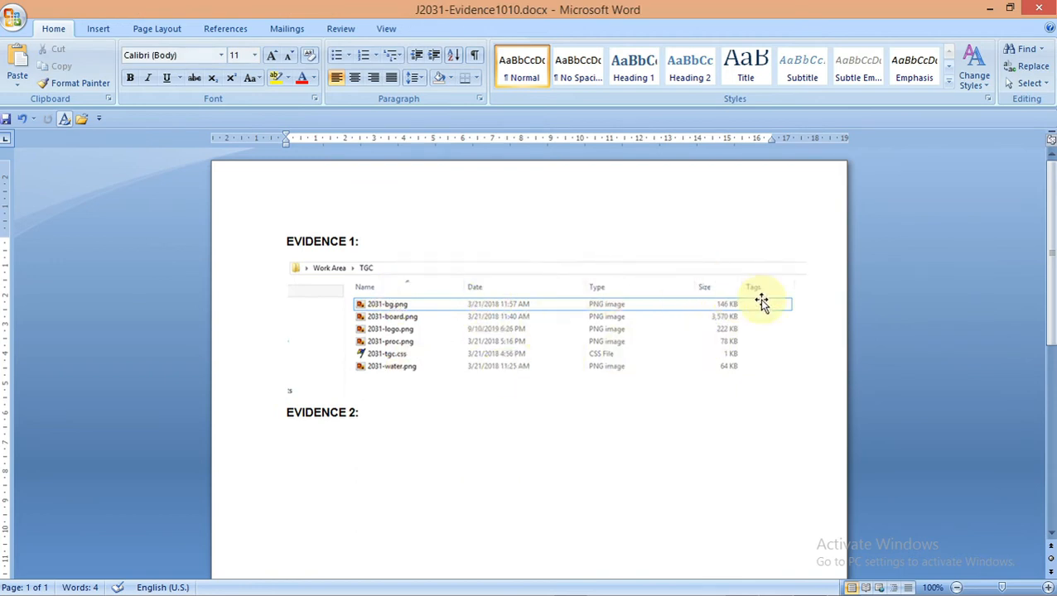
{"action": "mouse_move", "coordinate": [726, 568]}
{"action": "left_click", "coordinate": [742, 585]}
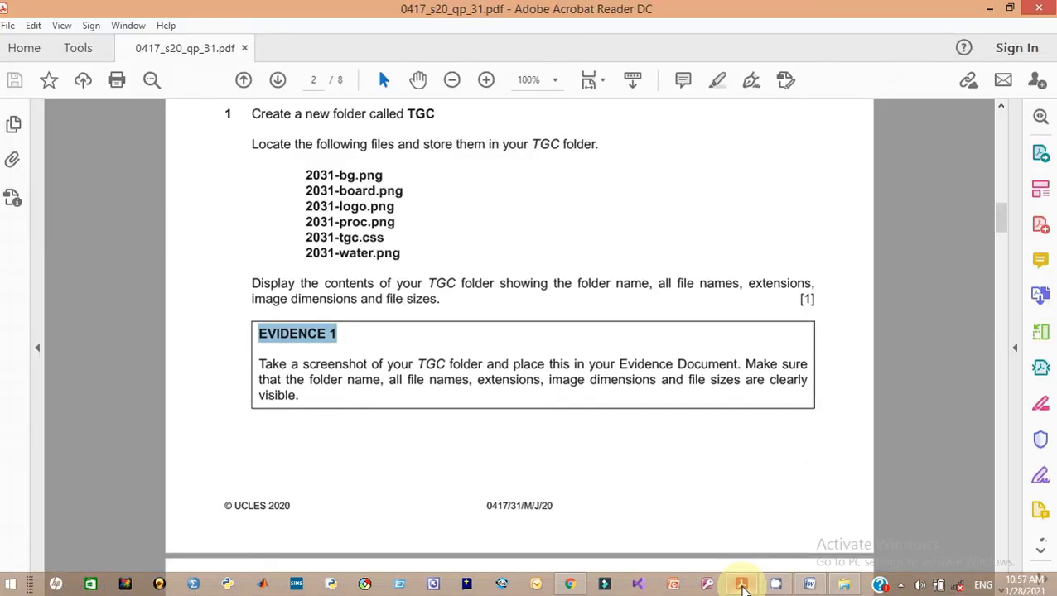
Scroll the exam paper to question 2's tgc.htm table diagram, then minimise Acrobat
{"action": "left_click", "coordinate": [616, 391]}
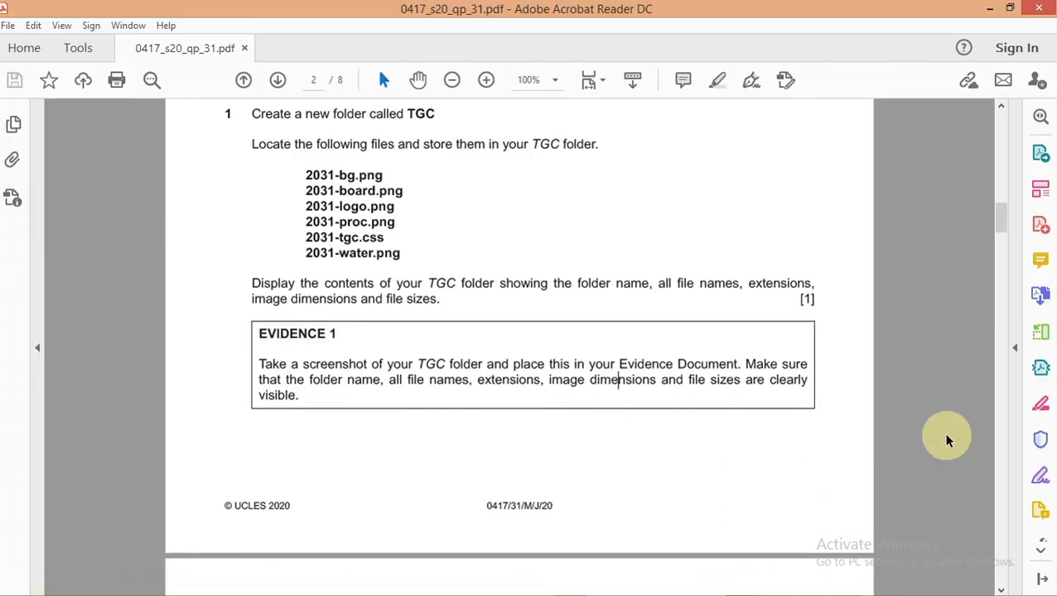
{"action": "left_click_drag", "start_coordinate": [1002, 220], "coordinate": [1009, 255]}
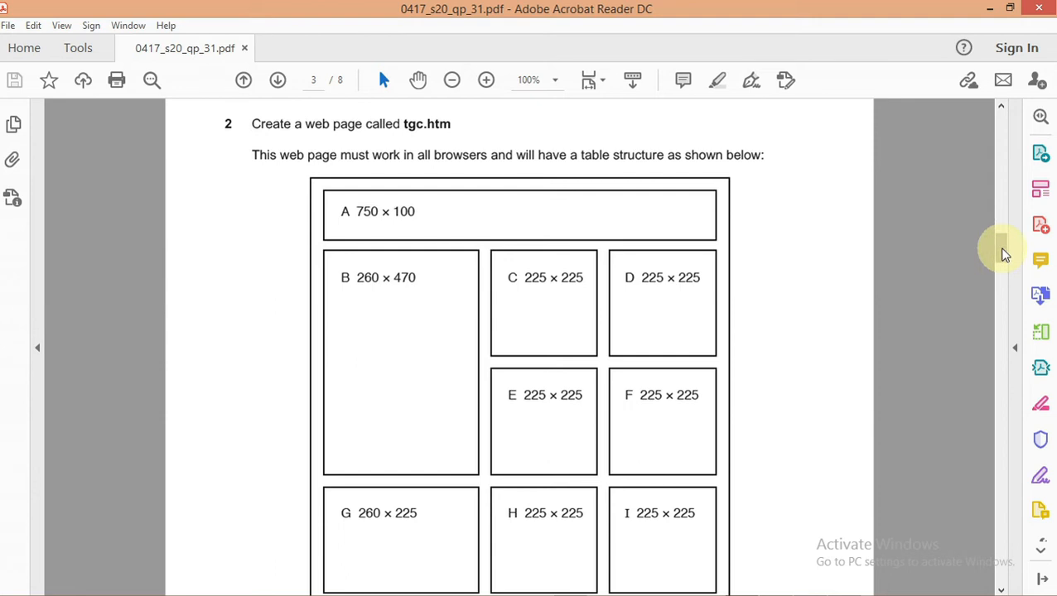
{"action": "left_click_drag", "start_coordinate": [1002, 247], "coordinate": [1001, 257]}
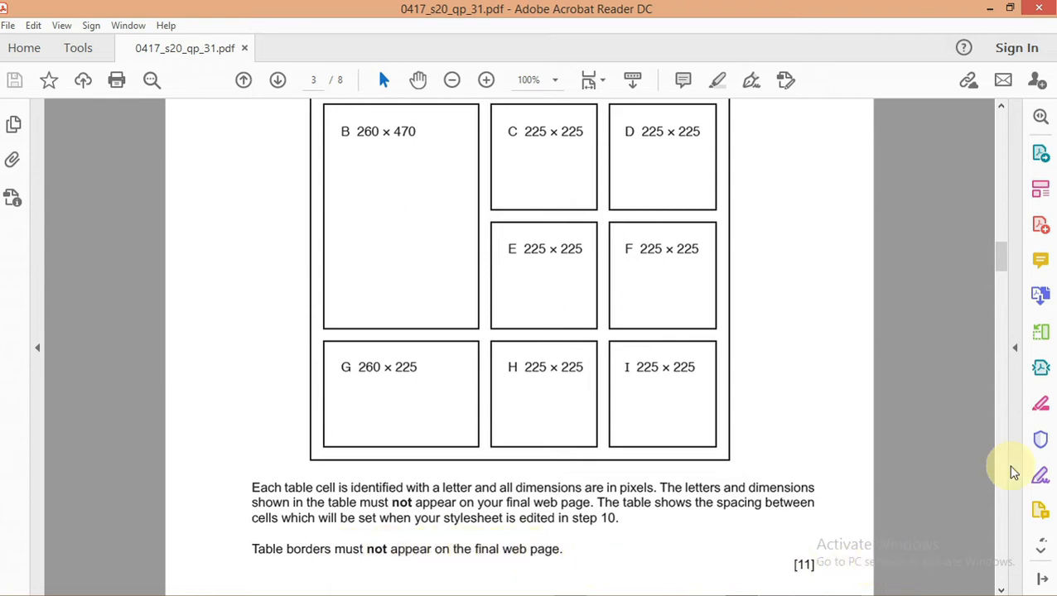
{"action": "left_click_drag", "start_coordinate": [1002, 257], "coordinate": [1005, 251]}
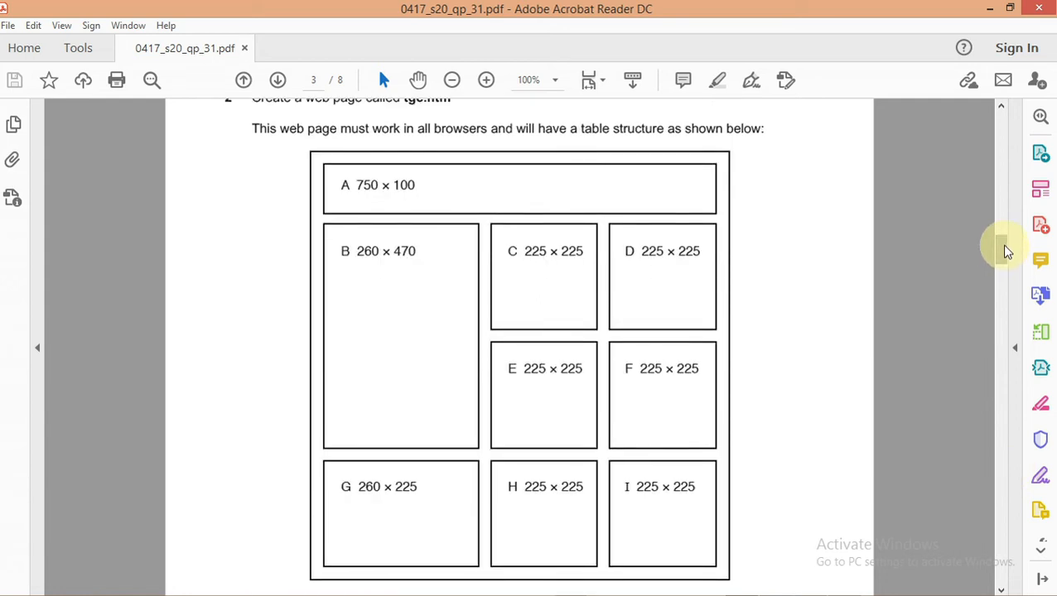
{"action": "left_click_drag", "start_coordinate": [1006, 251], "coordinate": [1003, 251]}
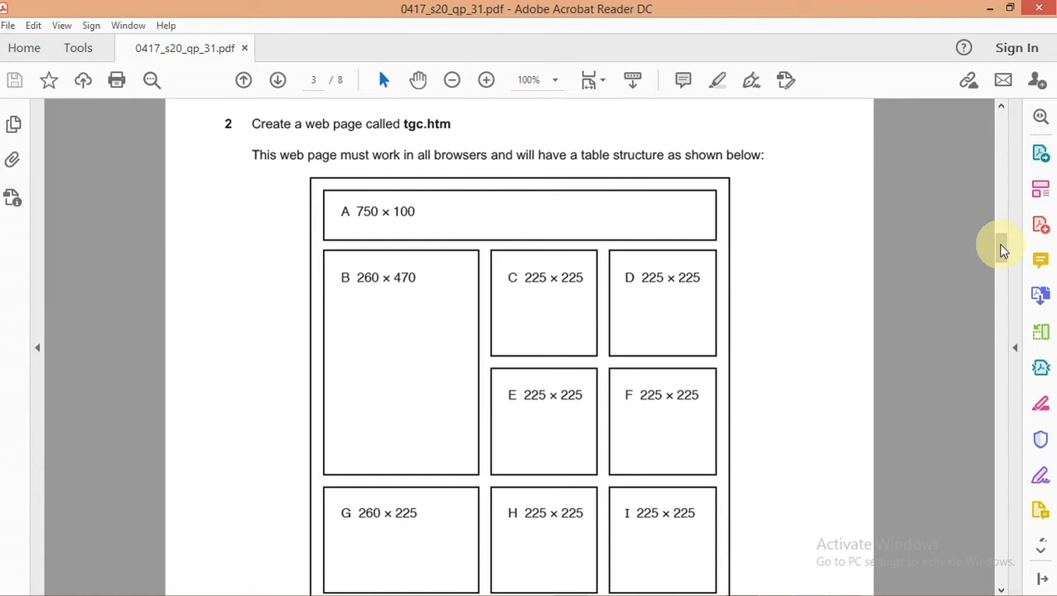
{"action": "left_click", "coordinate": [992, 10]}
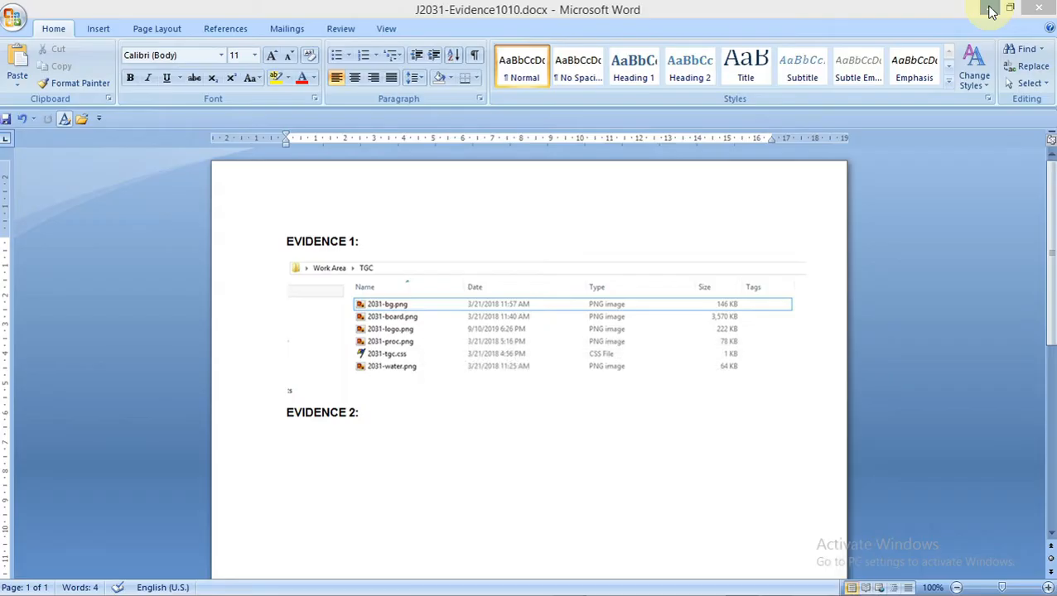
Minimise Word and the TGC folder, launch FrontPage and close the Getting Started pane
{"action": "left_click", "coordinate": [991, 10]}
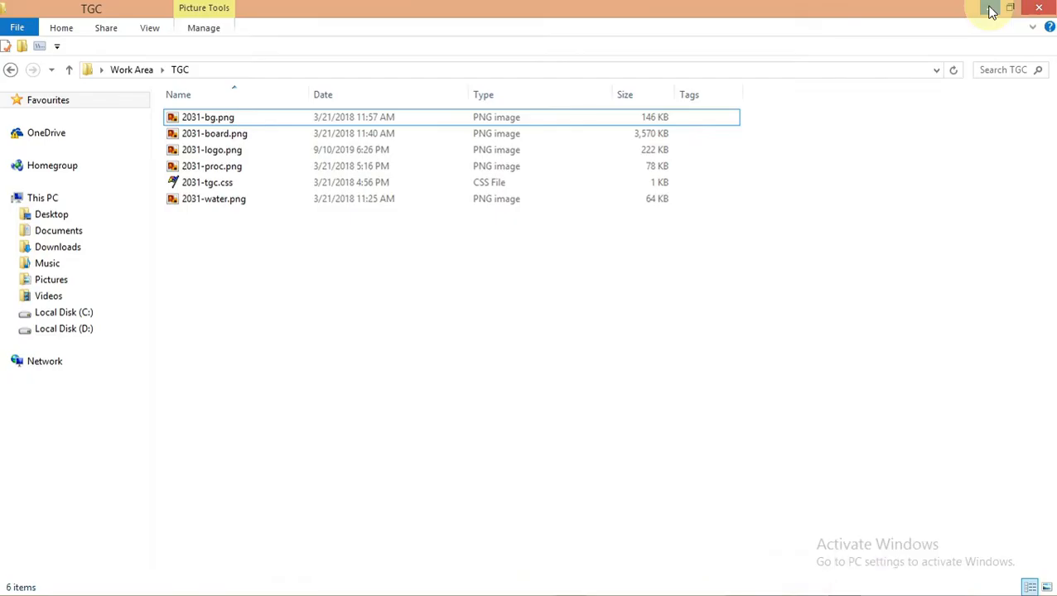
{"action": "left_click", "coordinate": [991, 10]}
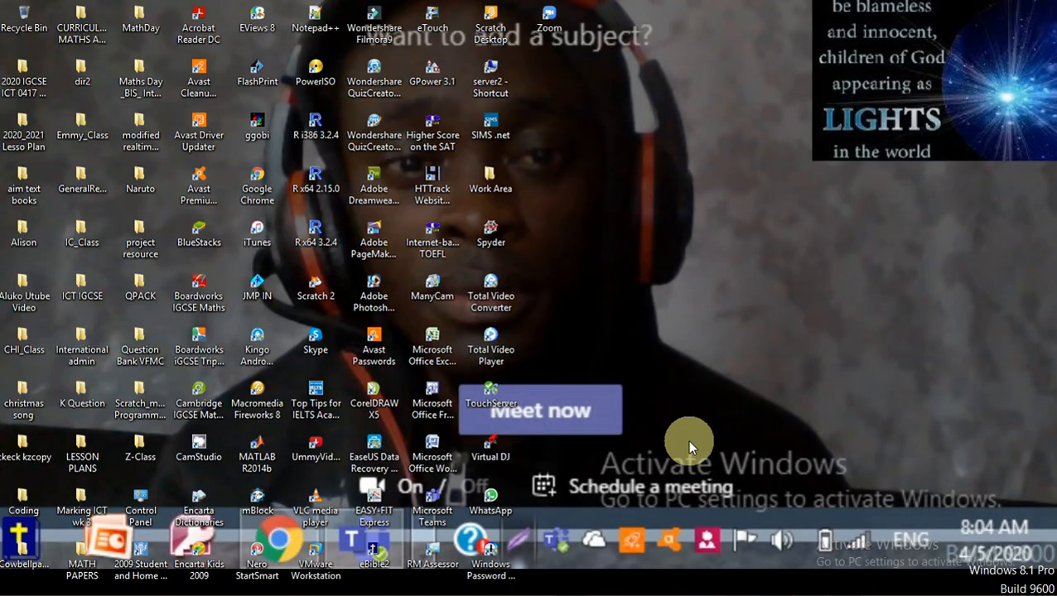
{"action": "mouse_move", "coordinate": [674, 588]}
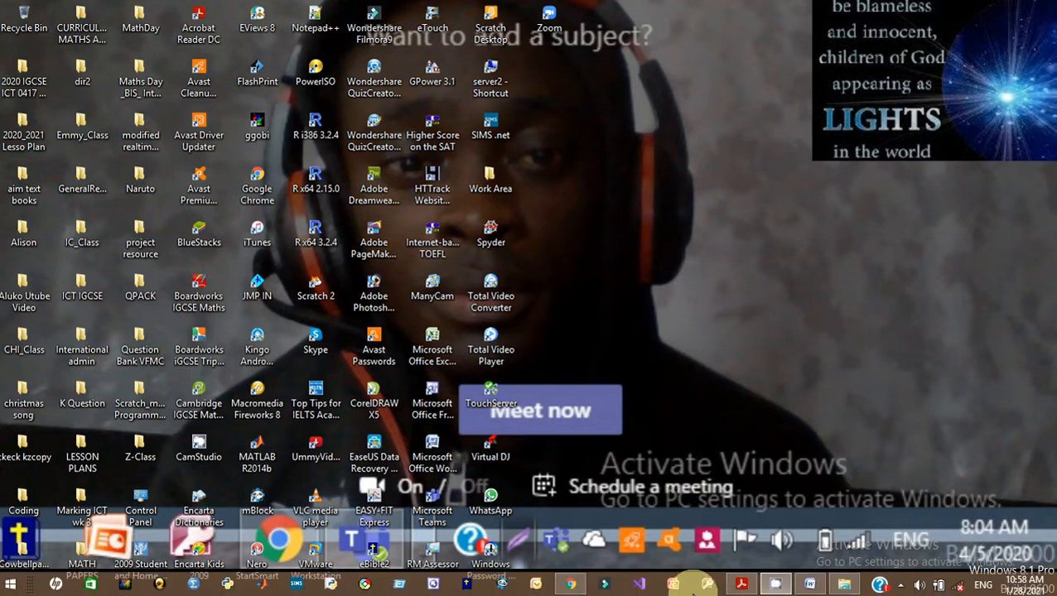
{"action": "left_click", "coordinate": [432, 586]}
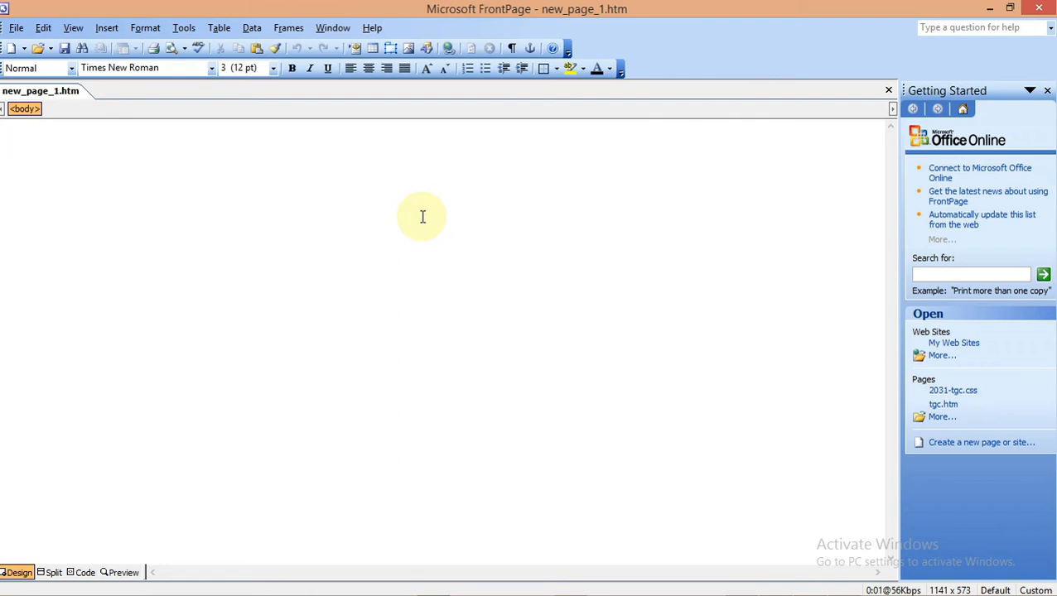
{"action": "left_click", "coordinate": [1046, 90]}
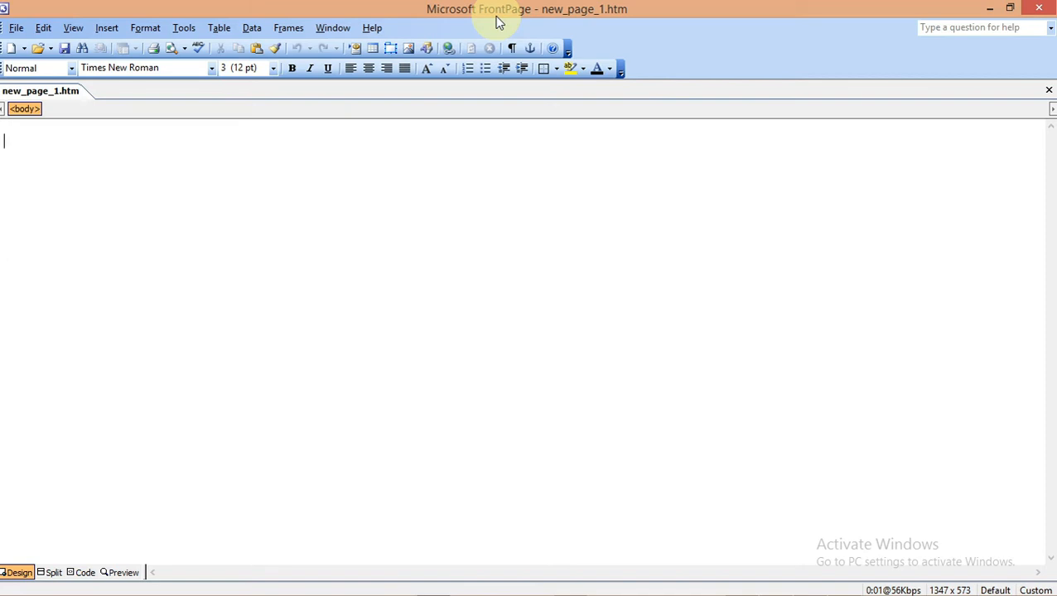
{"action": "mouse_move", "coordinate": [878, 590]}
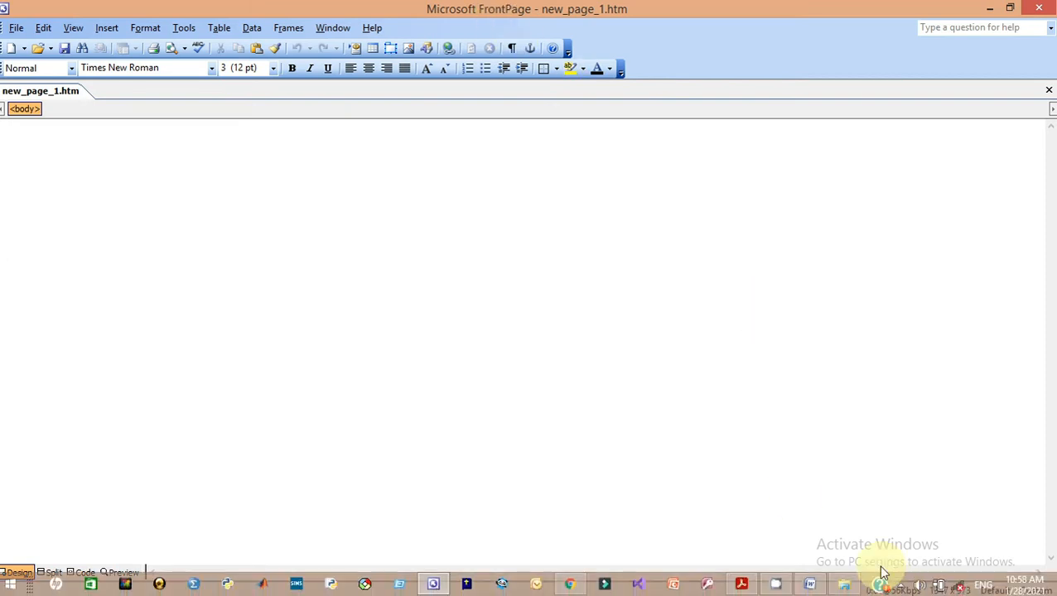
Copy the file name tgc.htm from question 2, then minimise Acrobat to return to FrontPage
{"action": "left_click", "coordinate": [746, 590]}
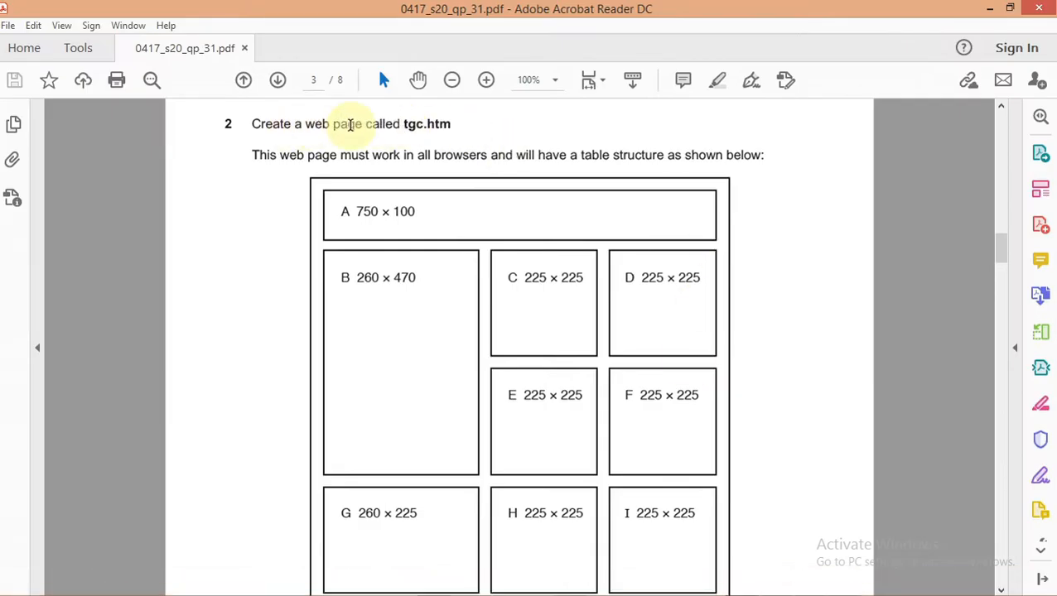
{"action": "left_click_drag", "start_coordinate": [402, 125], "coordinate": [448, 129]}
{"action": "right_click", "coordinate": [448, 130]}
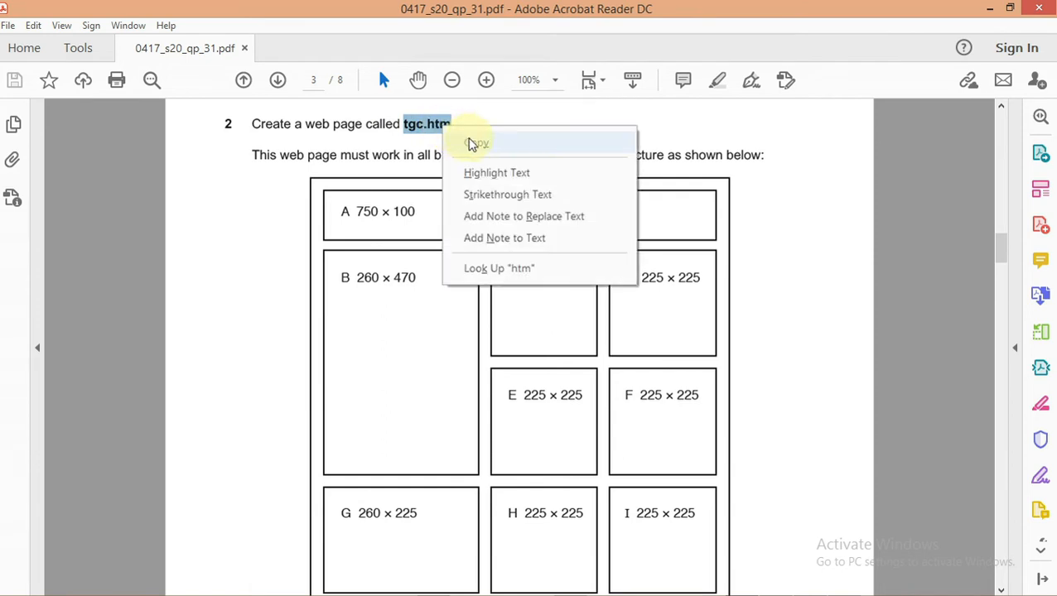
{"action": "left_click", "coordinate": [470, 144]}
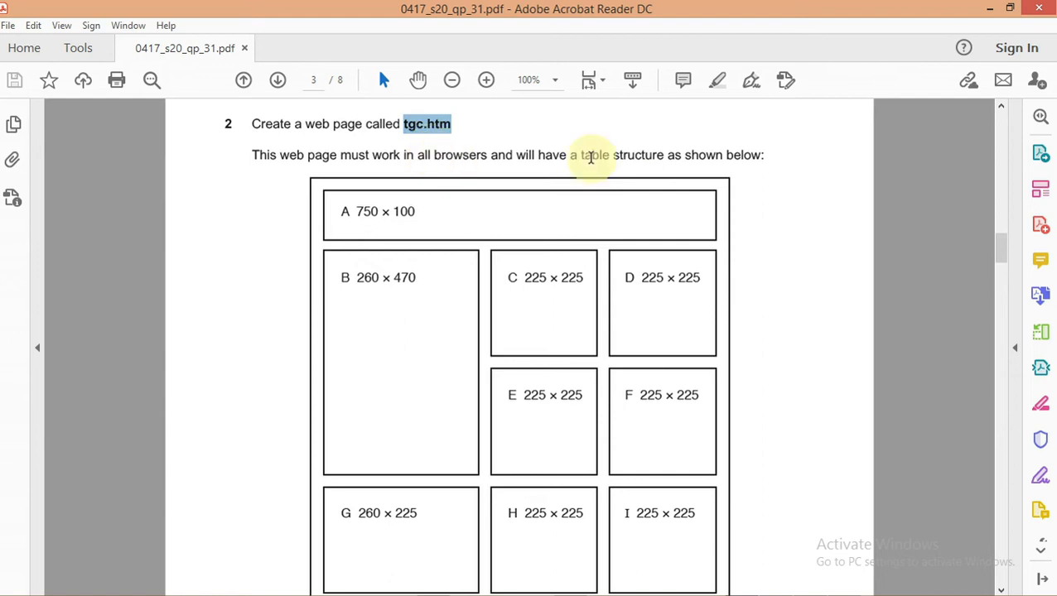
{"action": "left_click", "coordinate": [990, 8]}
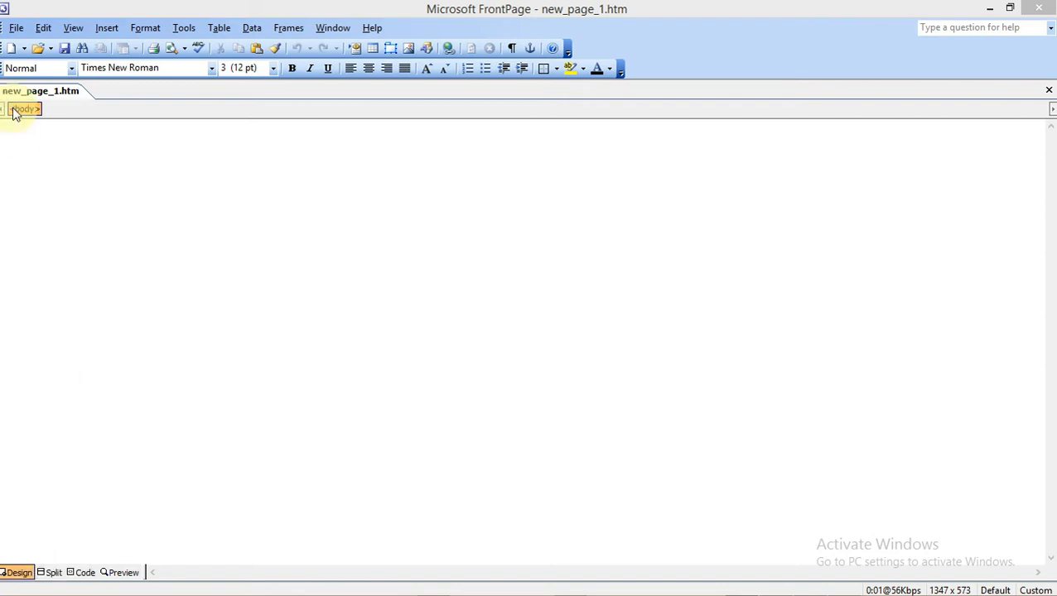
In File > Save As, browse to the TGC folder in Desktop's Work Area
{"action": "left_click", "coordinate": [17, 30]}
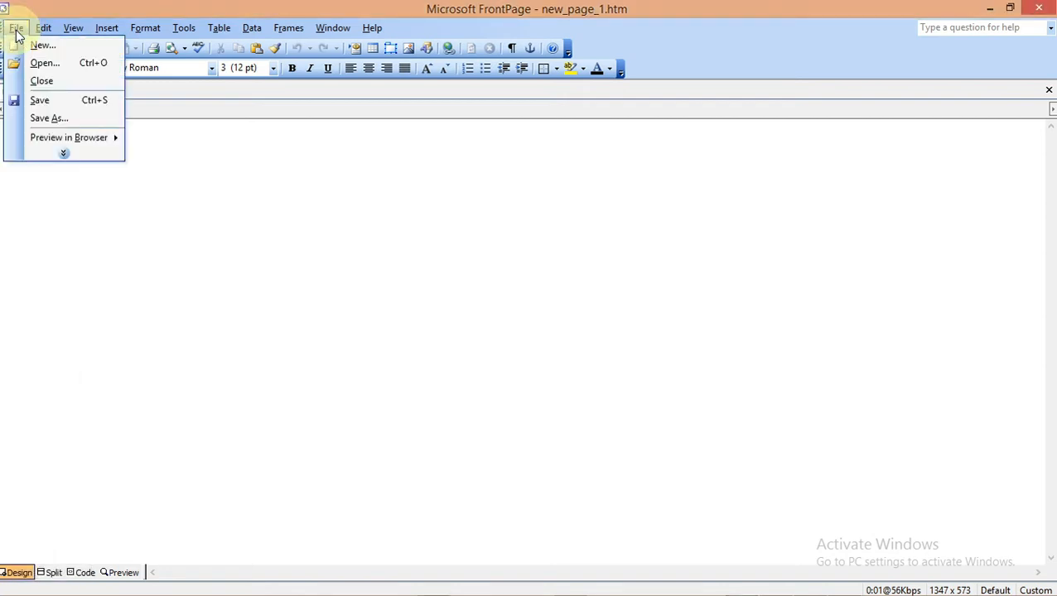
{"action": "left_click", "coordinate": [51, 120]}
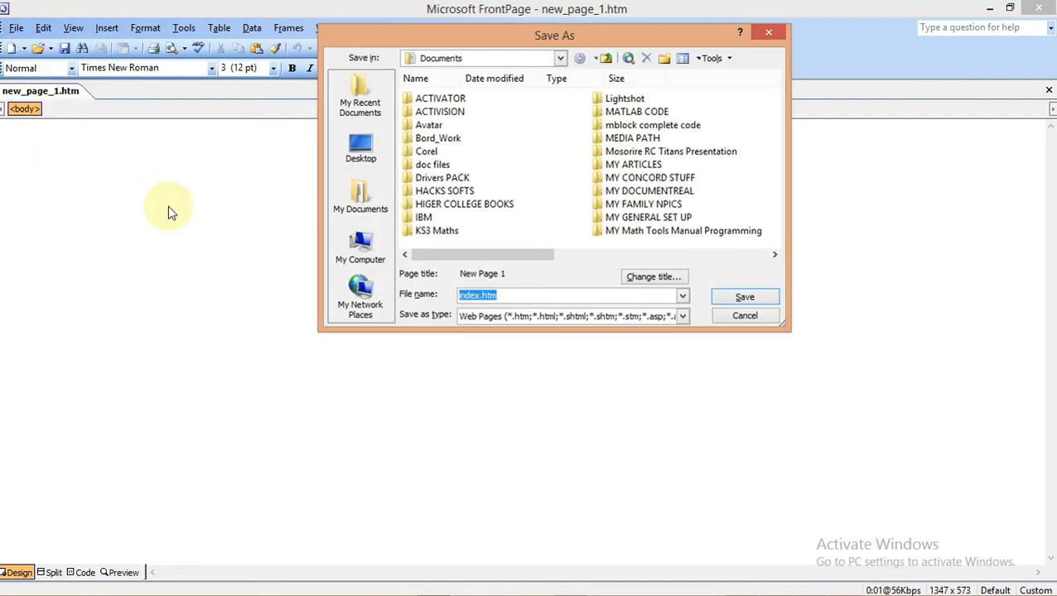
{"action": "left_click", "coordinate": [361, 150]}
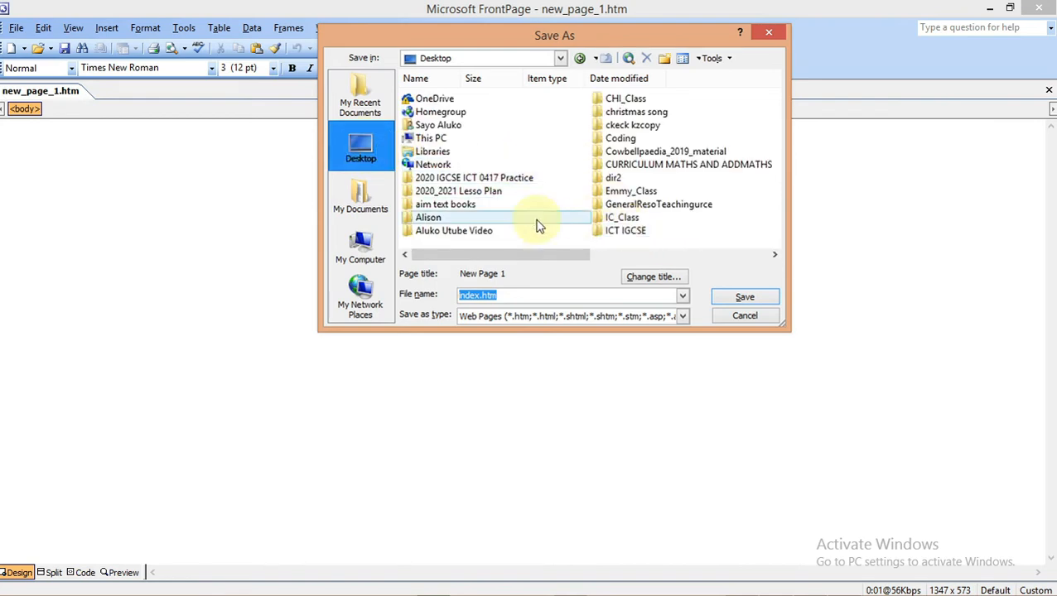
{"action": "left_click", "coordinate": [462, 207]}
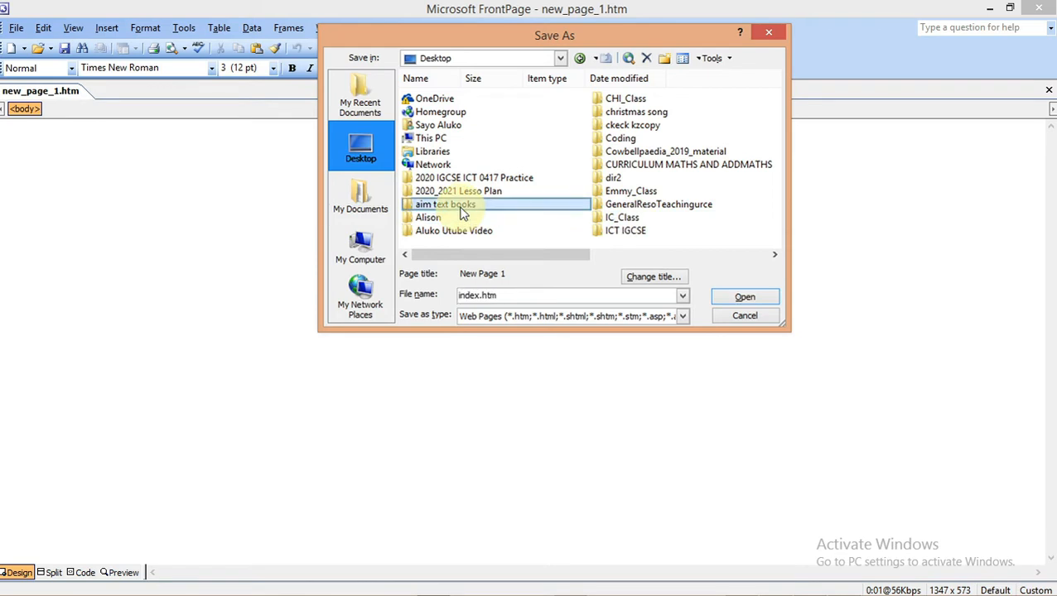
{"action": "scroll", "coordinate": [464, 212], "scroll_direction": "down", "scroll_amount": 2}
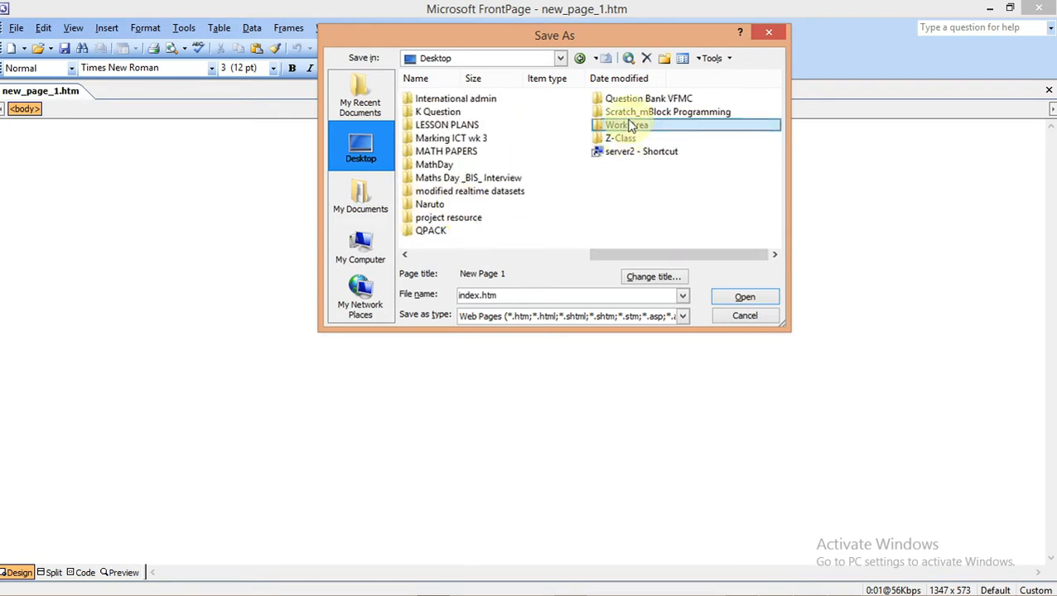
{"action": "double_click", "coordinate": [630, 126]}
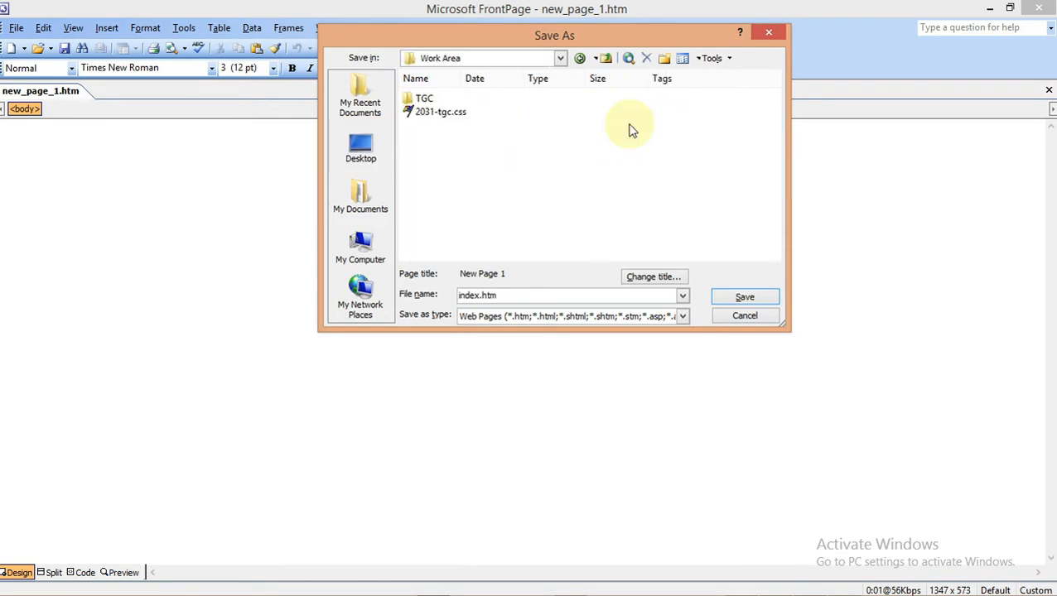
{"action": "double_click", "coordinate": [424, 101]}
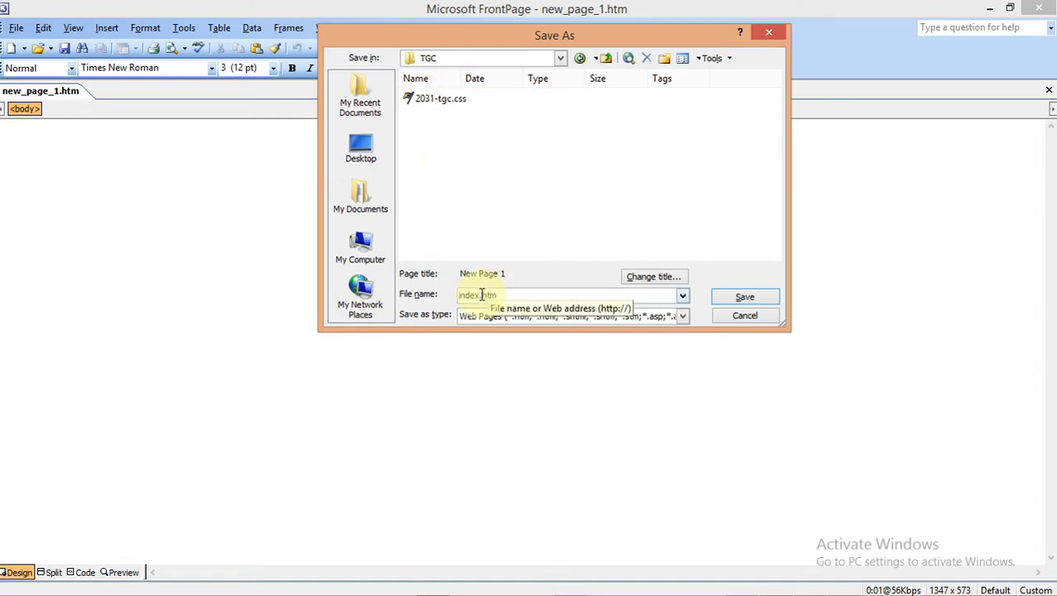
Replace the file name with tgc.htm and save the page there
{"action": "left_click_drag", "start_coordinate": [500, 294], "coordinate": [459, 296]}
{"action": "type", "text": "tgc.htm"}
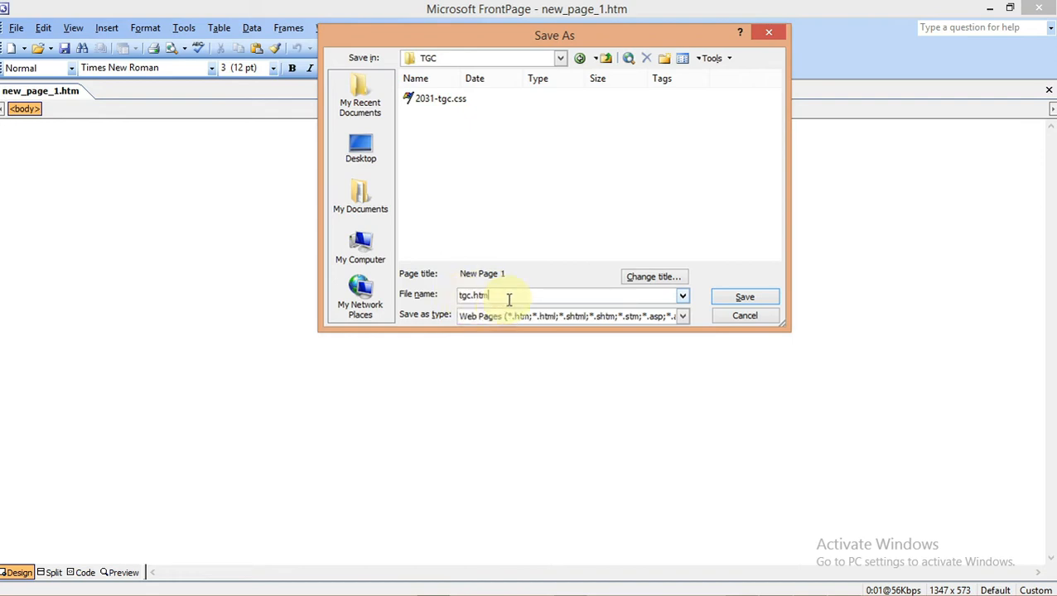
{"action": "left_click", "coordinate": [744, 300]}
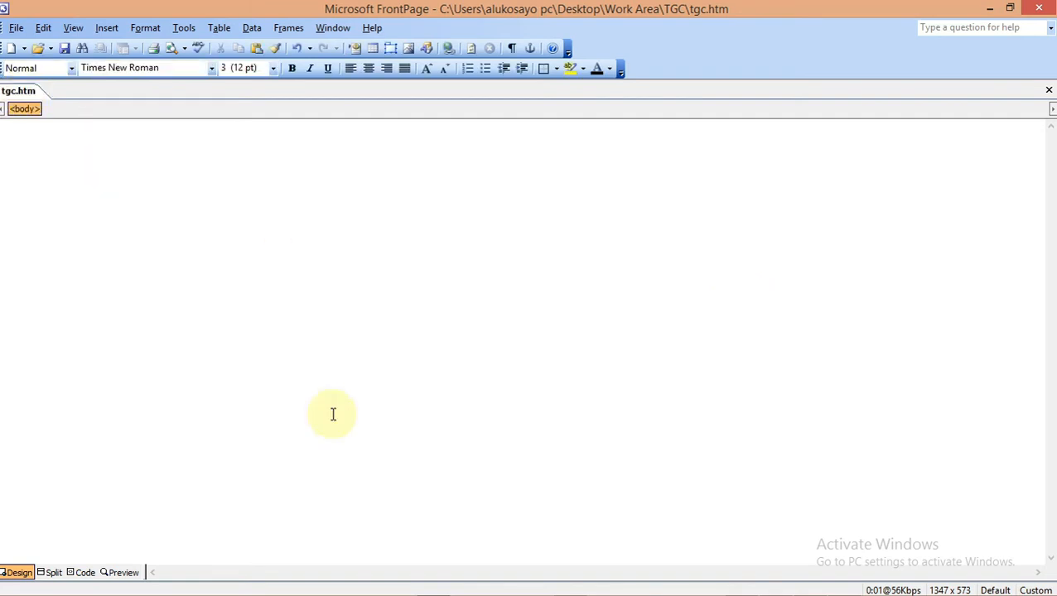
{"action": "mouse_move", "coordinate": [529, 591]}
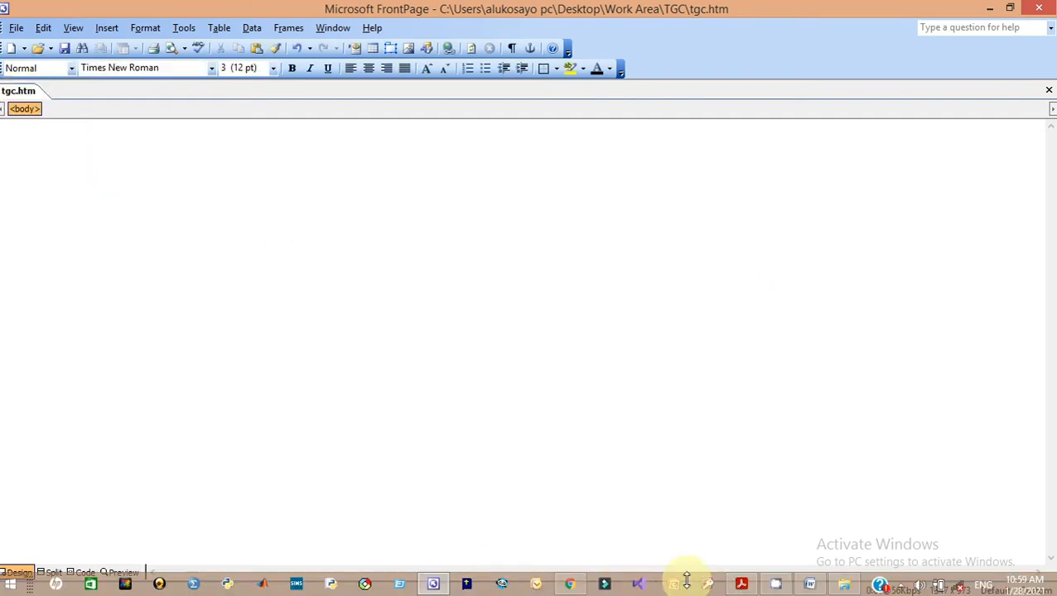
{"action": "left_click", "coordinate": [743, 586]}
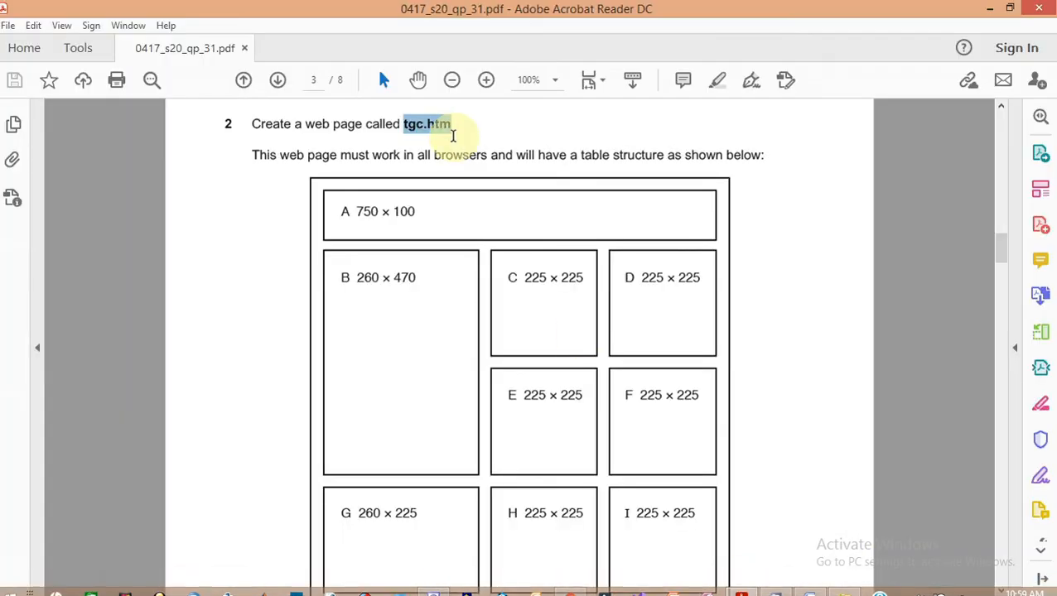
Capture the nine-cell table in Lightshot and annotate it with arrows across cells A–I, then discard it
{"action": "left_click", "coordinate": [468, 155]}
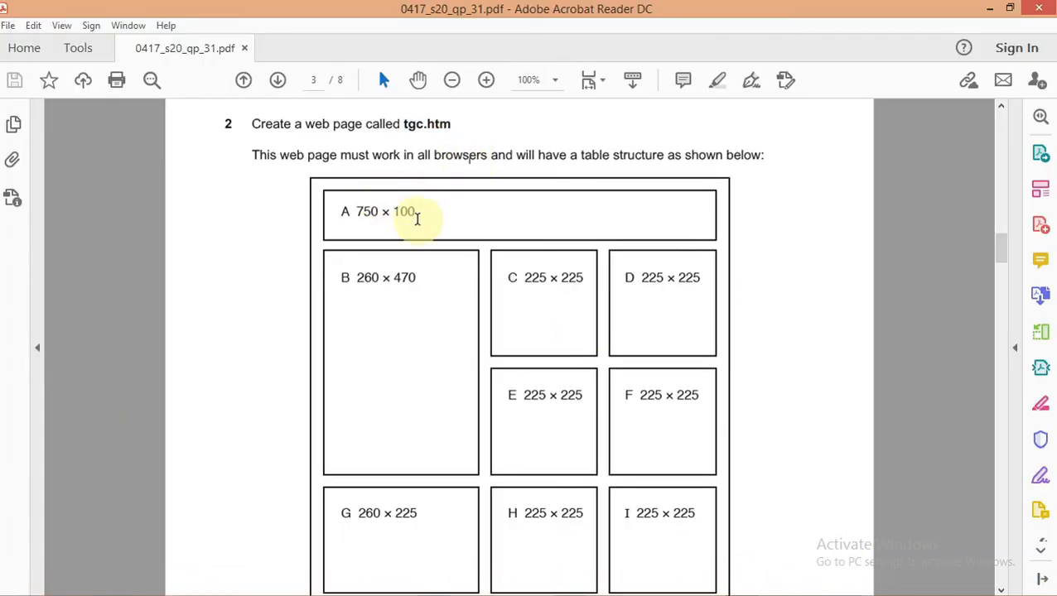
{"action": "left_click_drag", "start_coordinate": [1001, 250], "coordinate": [1002, 253]}
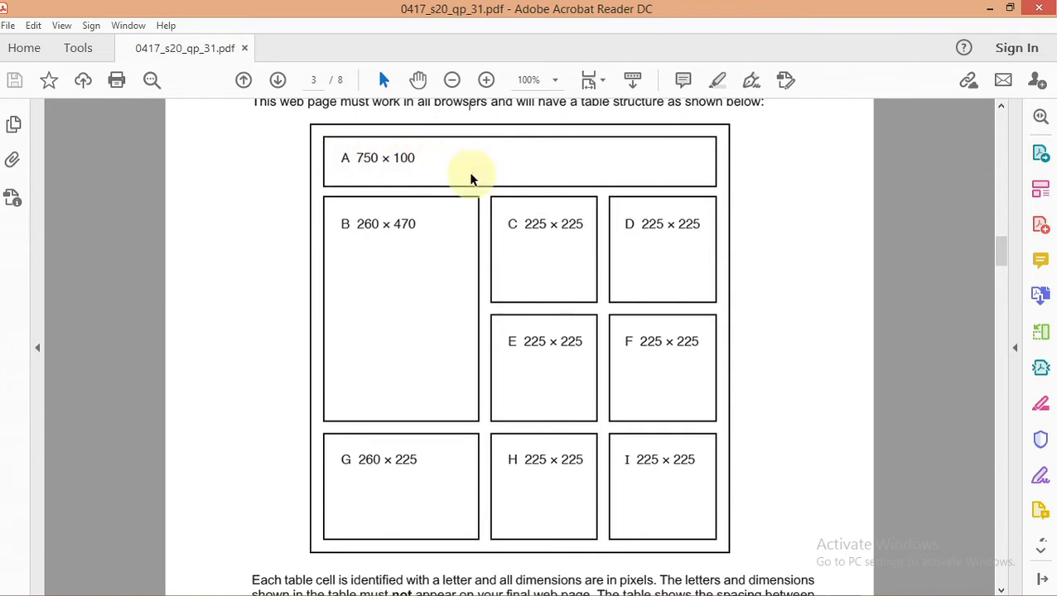
{"action": "key", "text": "Print"}
{"action": "left_click_drag", "start_coordinate": [274, 105], "coordinate": [756, 568]}
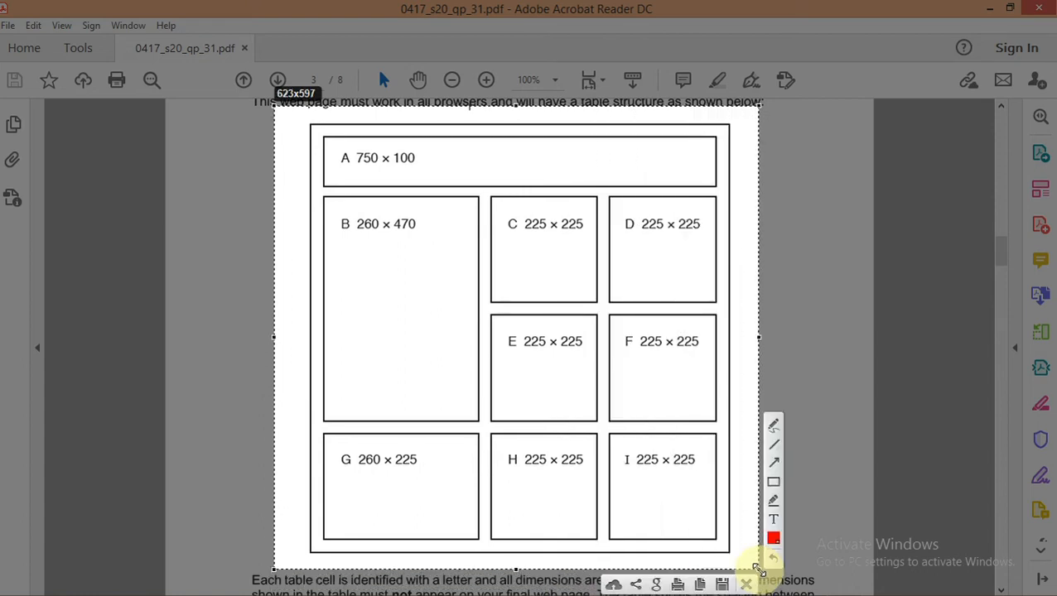
{"action": "left_click", "coordinate": [776, 464]}
{"action": "left_click_drag", "start_coordinate": [684, 173], "coordinate": [824, 177]}
{"action": "left_click_drag", "start_coordinate": [472, 246], "coordinate": [826, 232]}
{"action": "left_click_drag", "start_coordinate": [535, 380], "coordinate": [818, 378]}
{"action": "left_click_drag", "start_coordinate": [507, 492], "coordinate": [797, 478]}
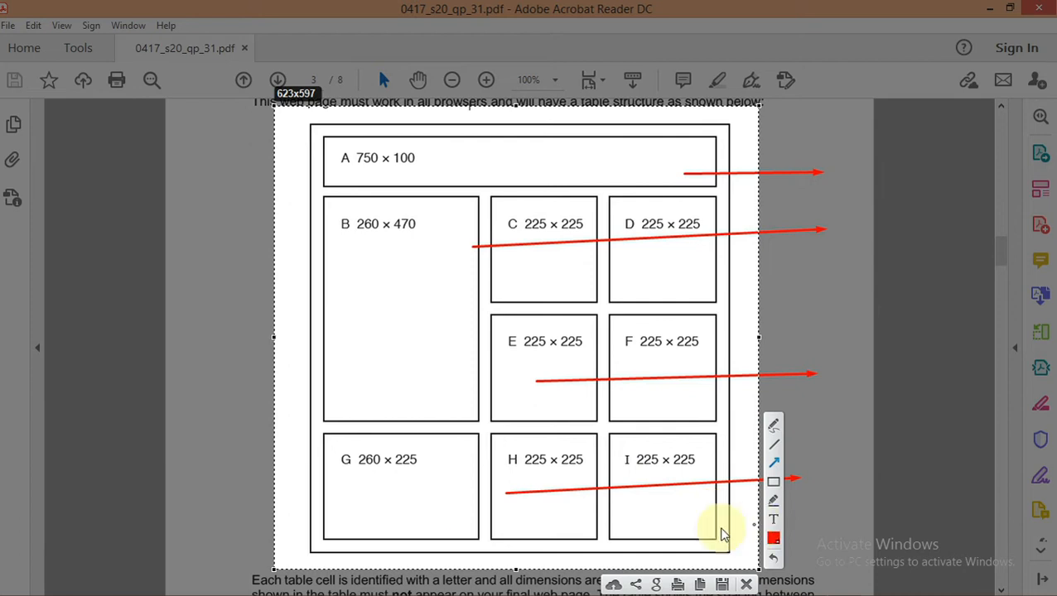
{"action": "mouse_move", "coordinate": [400, 290]}
{"action": "left_mouse_down"}
{"action": "mouse_move", "coordinate": [378, 42]}
{"action": "mouse_move", "coordinate": [409, 42]}
{"action": "left_mouse_up"}
{"action": "left_click_drag", "start_coordinate": [551, 267], "coordinate": [551, 33]}
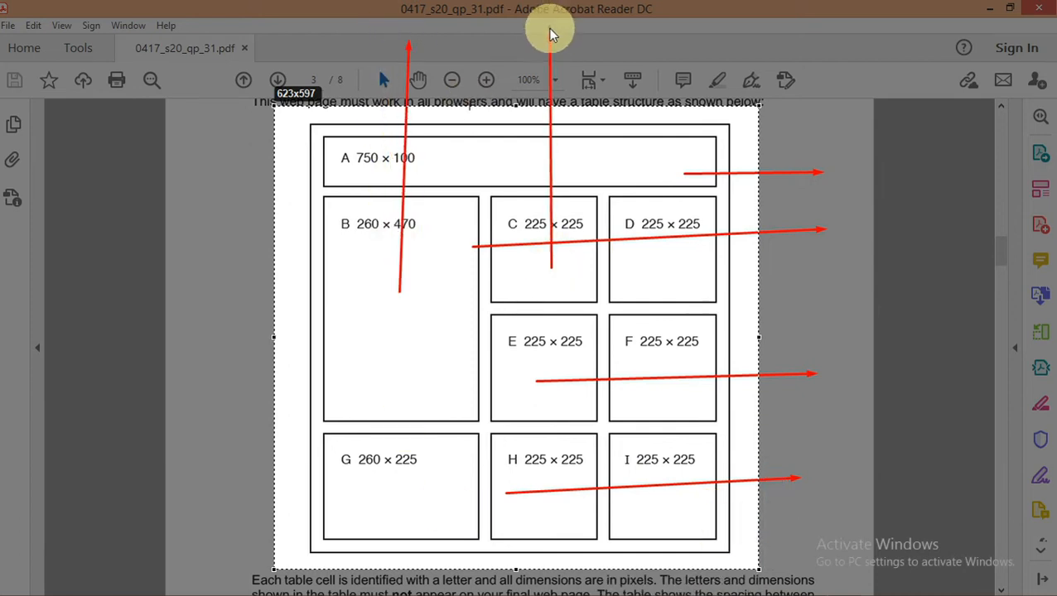
{"action": "left_click_drag", "start_coordinate": [652, 292], "coordinate": [650, 87]}
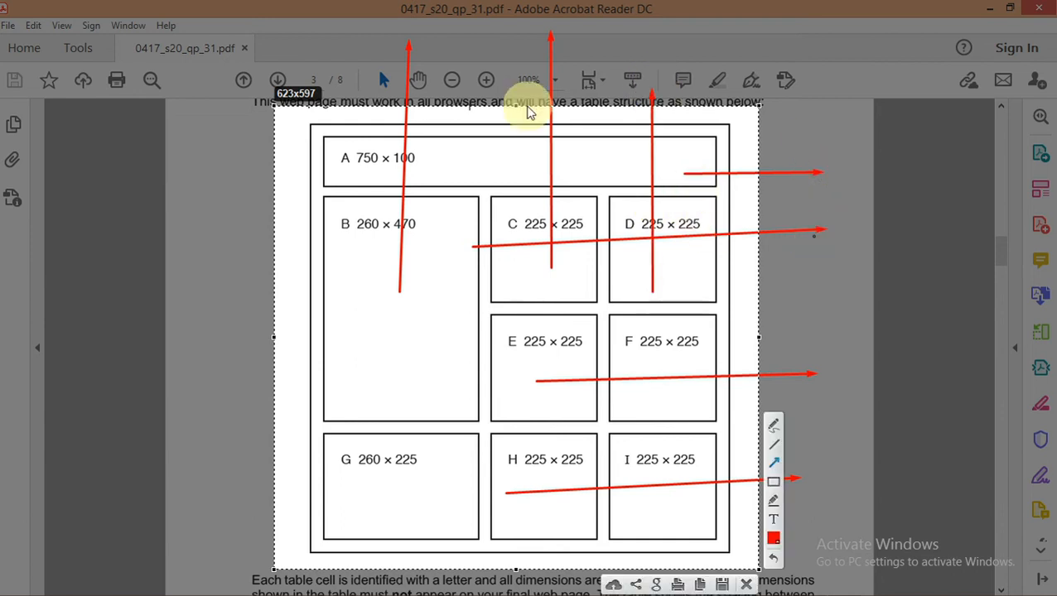
{"action": "left_click", "coordinate": [746, 584]}
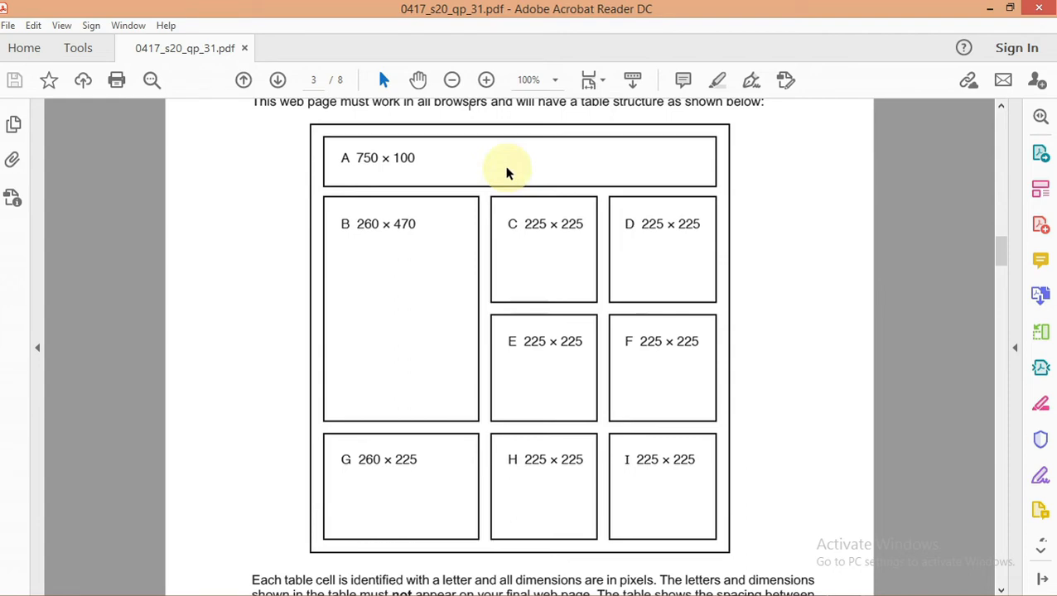
Mark the area beside cell A with a red pen in a second capture, discard it, and minimise Acrobat
{"action": "key", "text": "Print"}
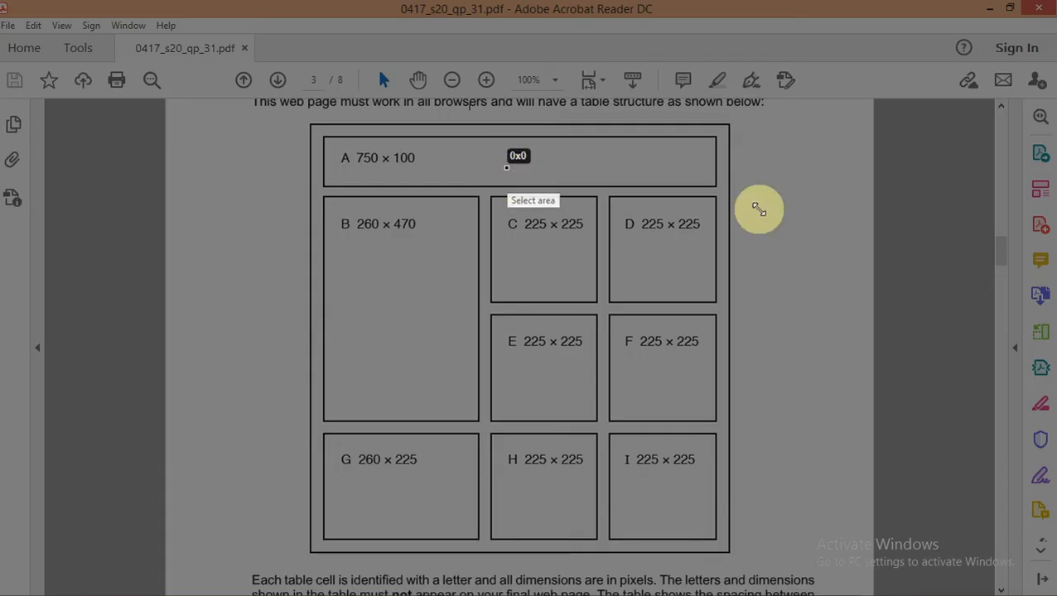
{"action": "left_click_drag", "start_coordinate": [506, 167], "coordinate": [758, 210]}
{"action": "left_click", "coordinate": [772, 63]}
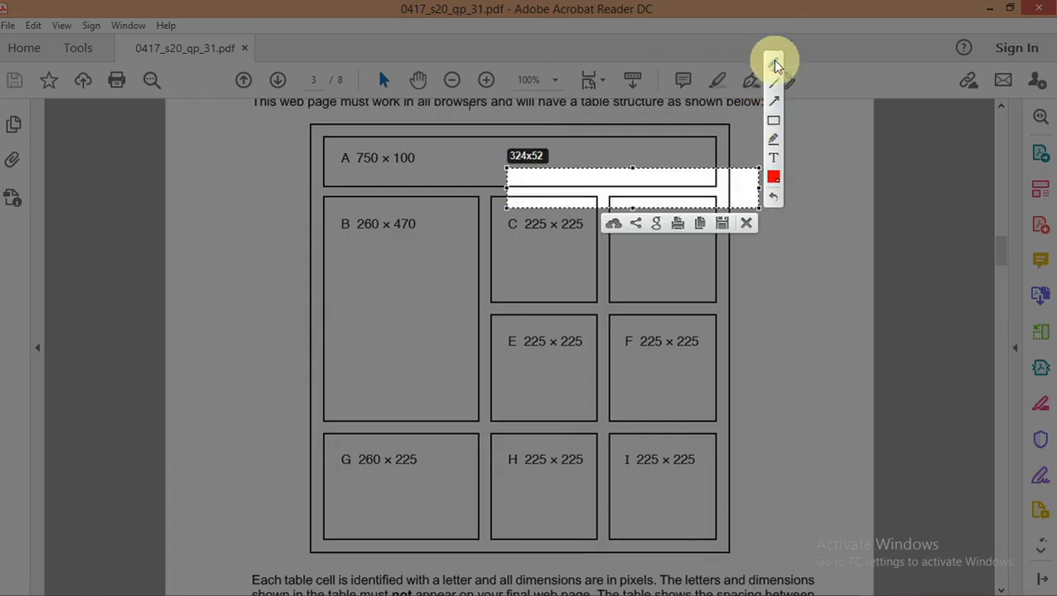
{"action": "mouse_move", "coordinate": [571, 177]}
{"action": "left_mouse_down"}
{"action": "mouse_move", "coordinate": [573, 189]}
{"action": "mouse_move", "coordinate": [584, 175]}
{"action": "mouse_move", "coordinate": [619, 192]}
{"action": "left_mouse_up"}
{"action": "mouse_move", "coordinate": [618, 180]}
{"action": "left_mouse_down"}
{"action": "mouse_move", "coordinate": [589, 195]}
{"action": "mouse_move", "coordinate": [618, 206]}
{"action": "mouse_move", "coordinate": [659, 170]}
{"action": "left_mouse_up"}
{"action": "left_click", "coordinate": [745, 225]}
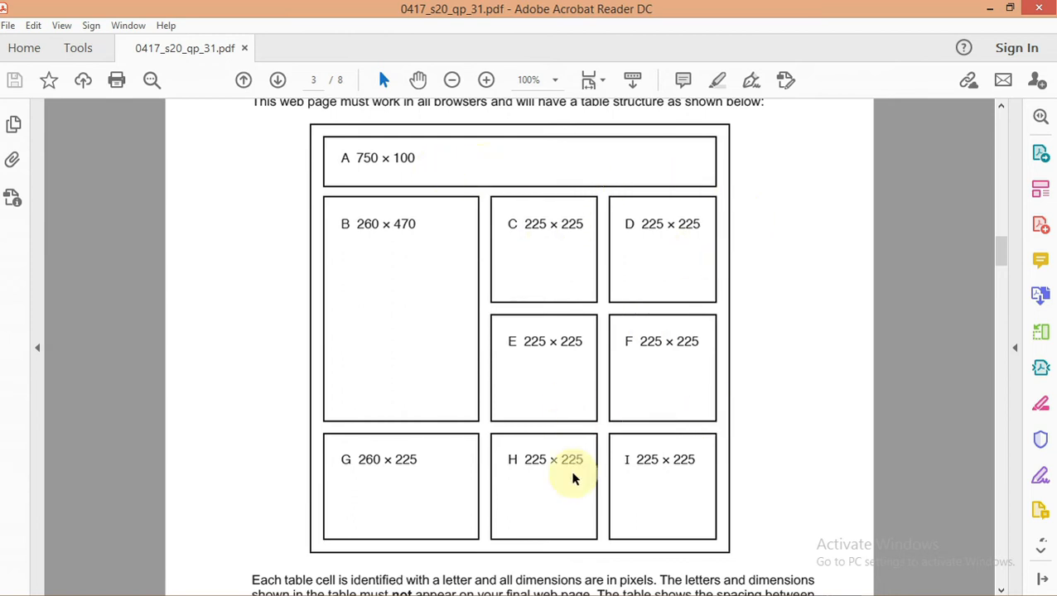
{"action": "left_click", "coordinate": [989, 10]}
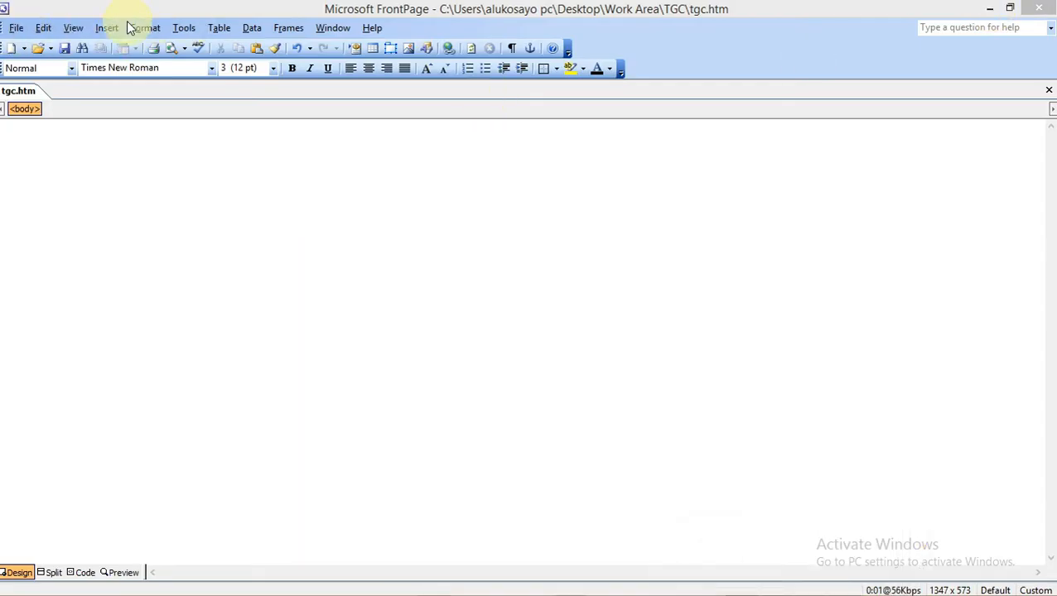
Bring up FrontPage's Table > Insert > Table dialog, then switch back to the question paper
{"action": "left_click", "coordinate": [222, 33]}
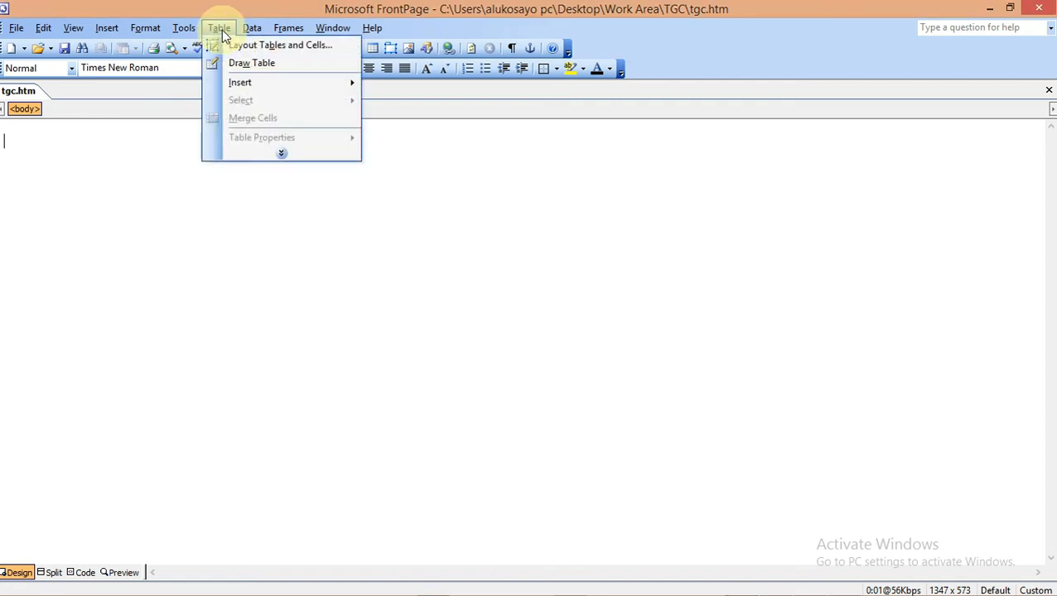
{"action": "mouse_move", "coordinate": [244, 83]}
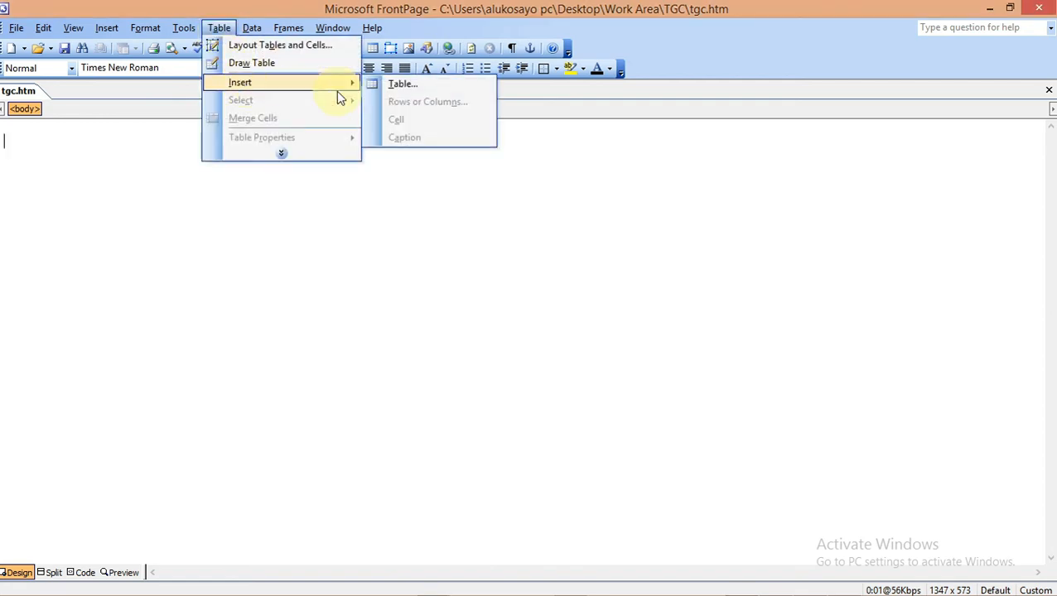
{"action": "left_click", "coordinate": [397, 86]}
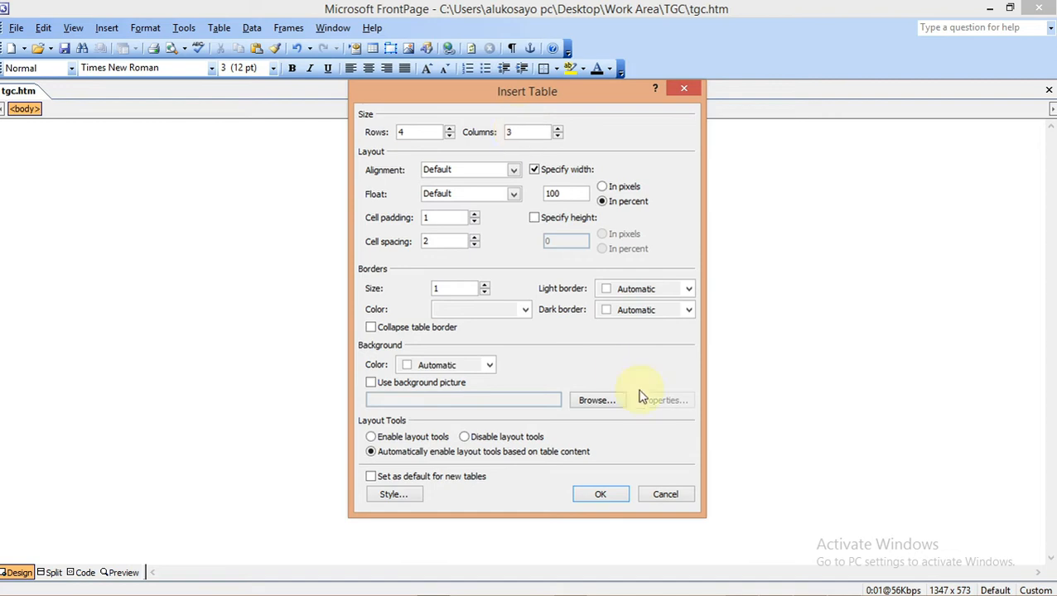
{"action": "left_click", "coordinate": [743, 584]}
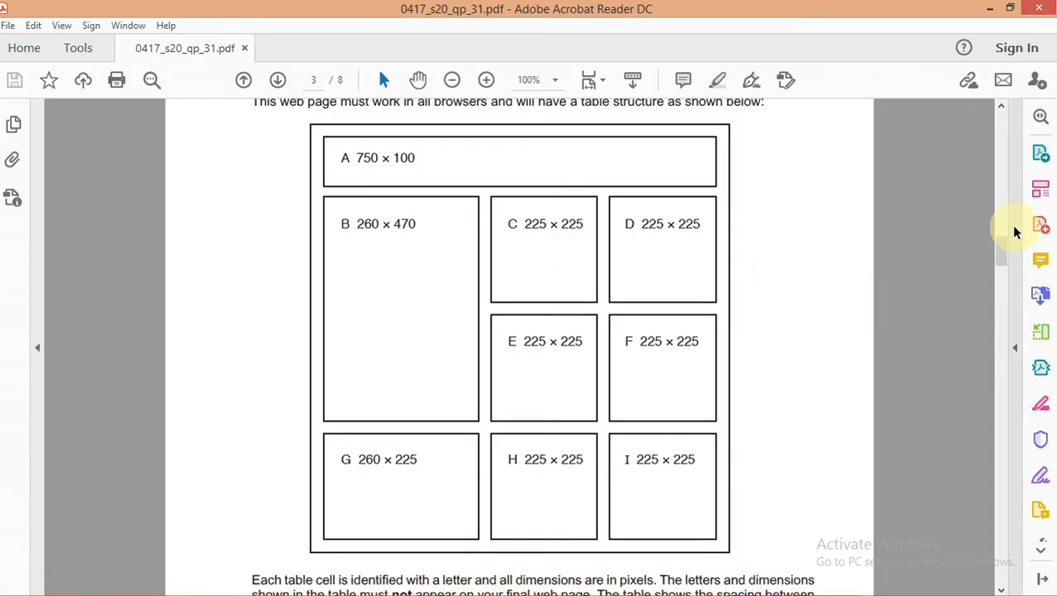
Scroll the question paper down, then glance back at FrontPage's Insert Table settings
{"action": "scroll", "coordinate": [1002, 257], "scroll_direction": "down", "scroll_amount": 2}
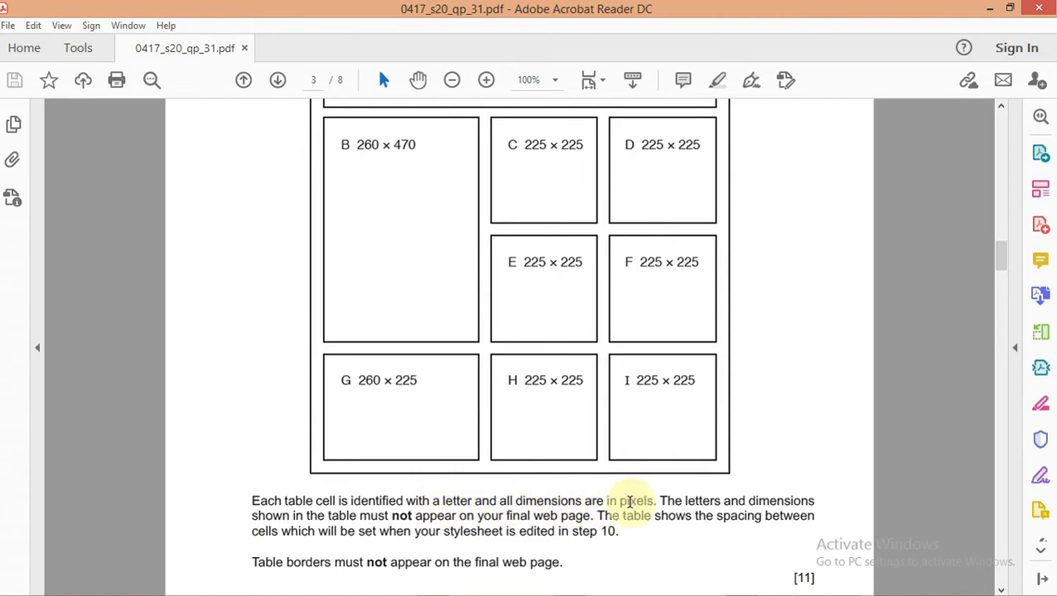
{"action": "mouse_move", "coordinate": [733, 588]}
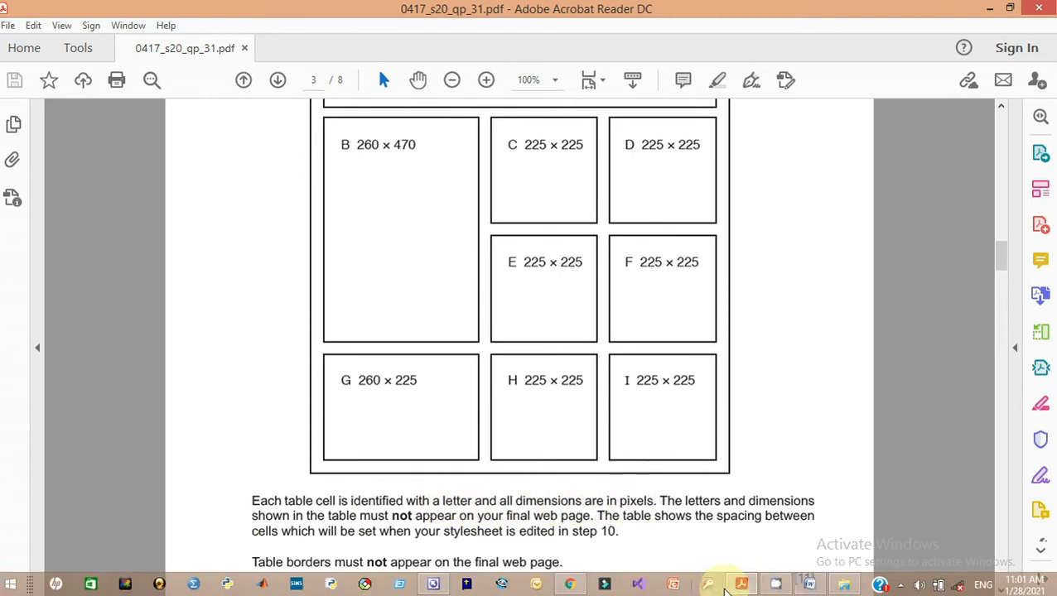
{"action": "mouse_move", "coordinate": [775, 588]}
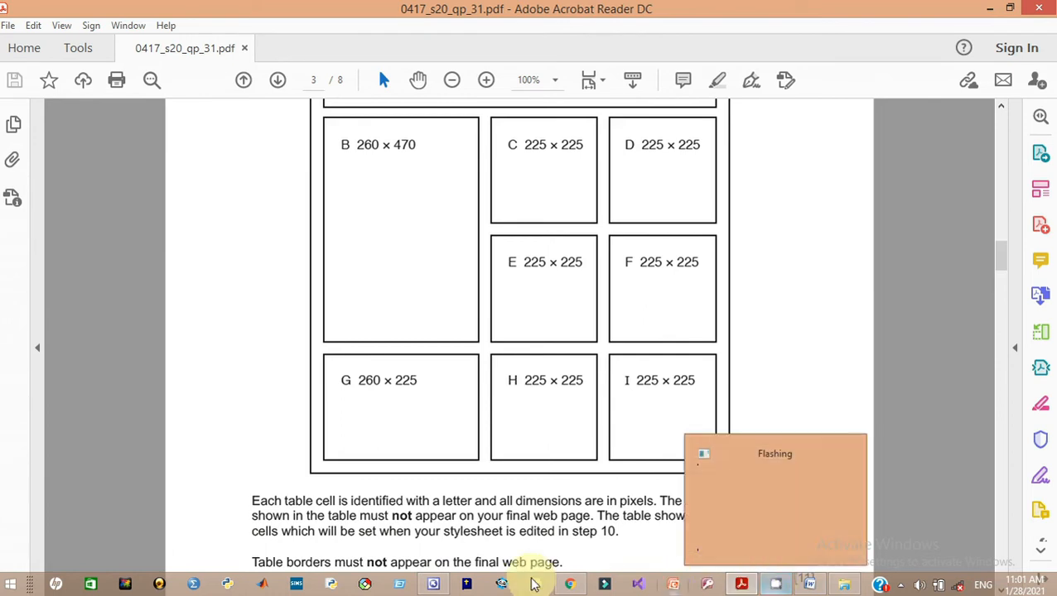
{"action": "left_click", "coordinate": [433, 587]}
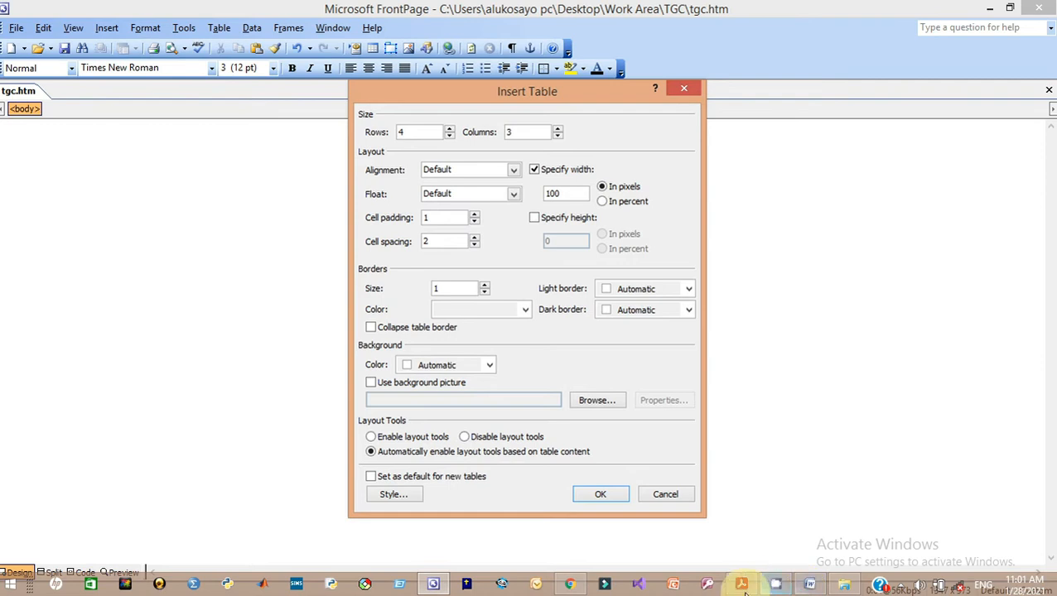
Highlight the cell widths A 750, B 260, C 225 and G 260, then minimise the paper
{"action": "left_click", "coordinate": [741, 585]}
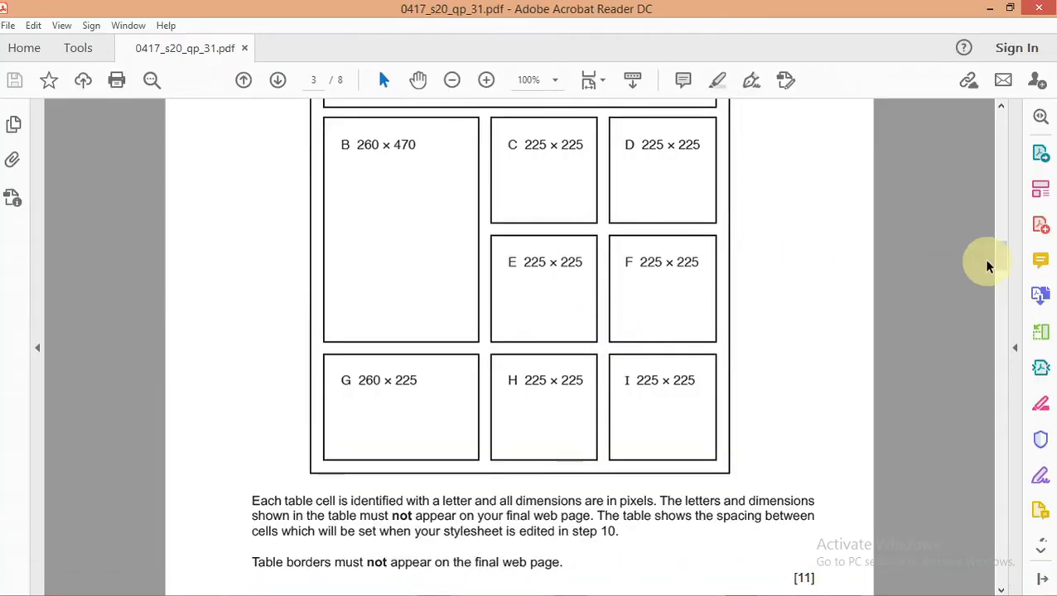
{"action": "left_click_drag", "start_coordinate": [996, 262], "coordinate": [994, 244]}
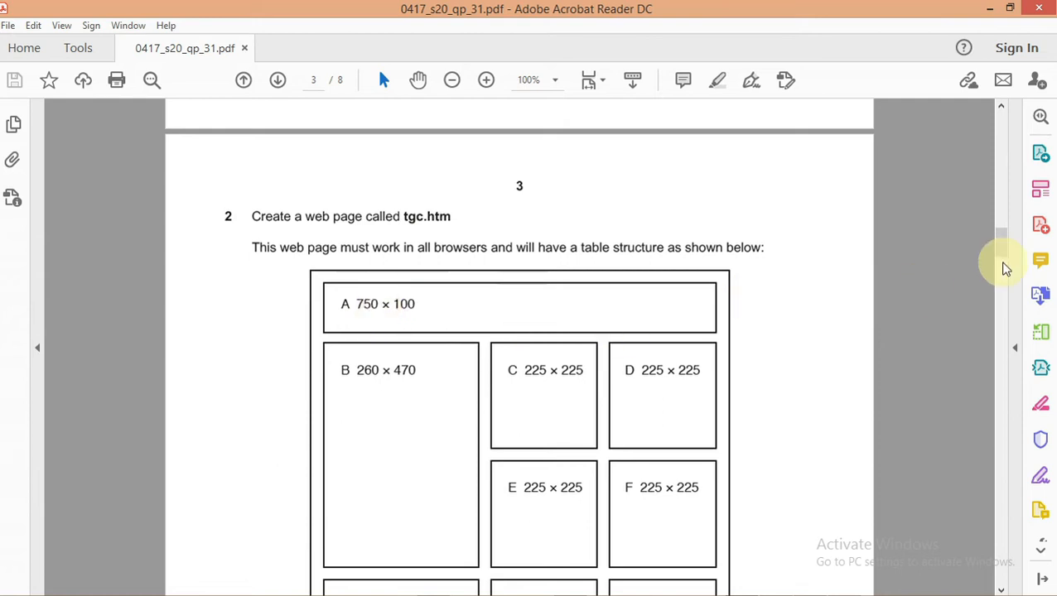
{"action": "left_click_drag", "start_coordinate": [1002, 248], "coordinate": [1002, 265]}
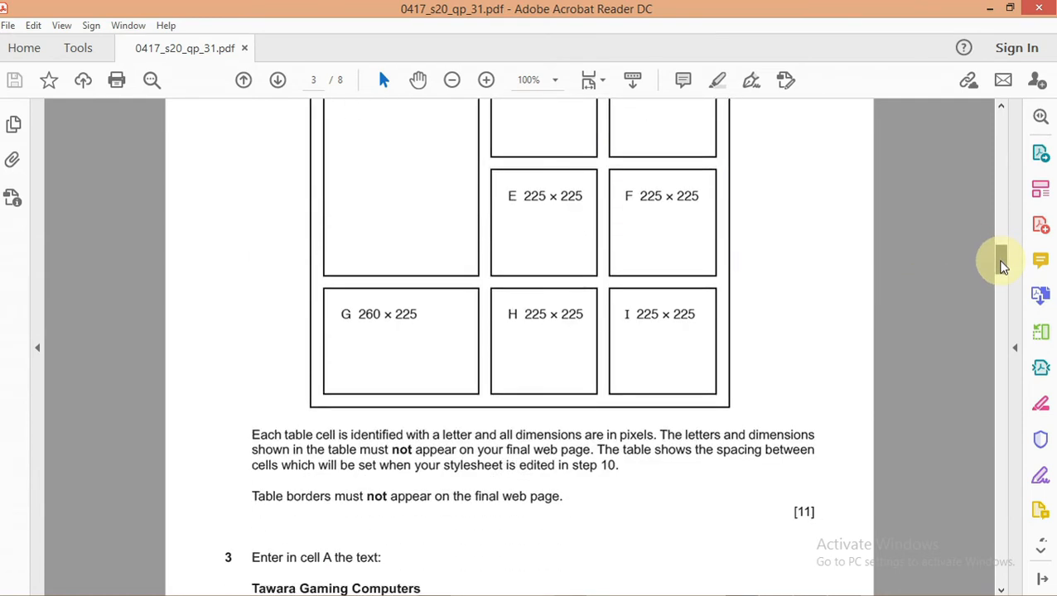
{"action": "mouse_move", "coordinate": [1002, 265]}
{"action": "left_mouse_down"}
{"action": "mouse_move", "coordinate": [998, 243]}
{"action": "mouse_move", "coordinate": [1001, 253]}
{"action": "left_mouse_up"}
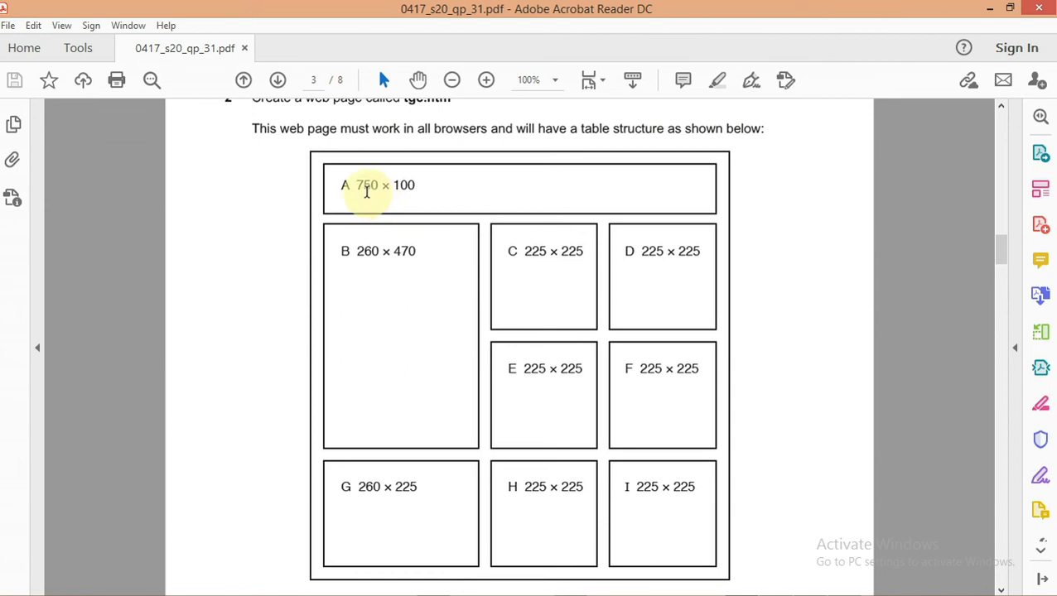
{"action": "left_click_drag", "start_coordinate": [379, 187], "coordinate": [354, 185]}
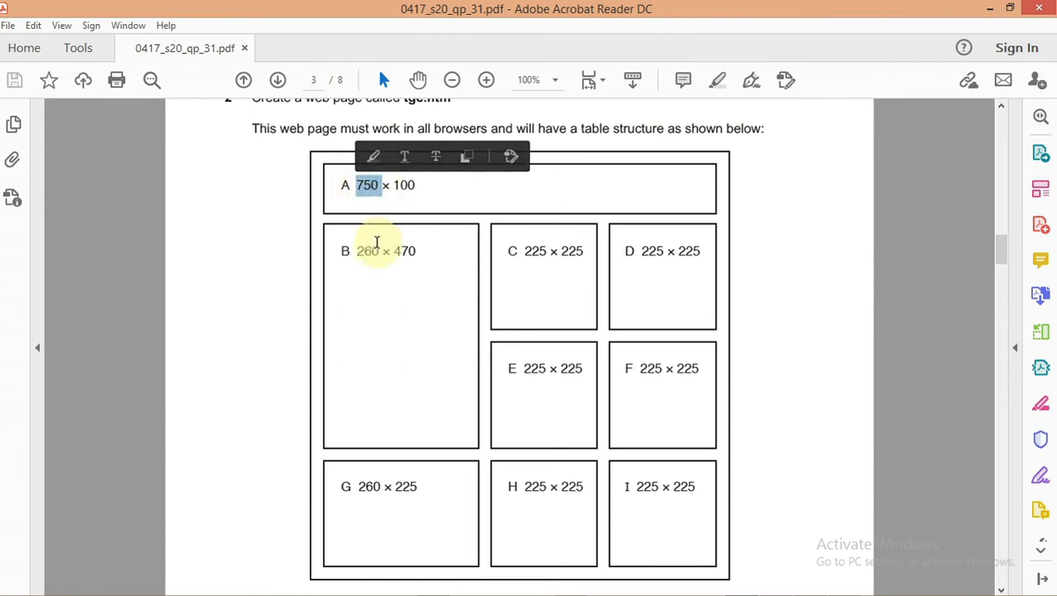
{"action": "left_click_drag", "start_coordinate": [379, 251], "coordinate": [357, 251]}
{"action": "left_click_drag", "start_coordinate": [548, 250], "coordinate": [523, 250]}
{"action": "left_click_drag", "start_coordinate": [379, 493], "coordinate": [358, 488]}
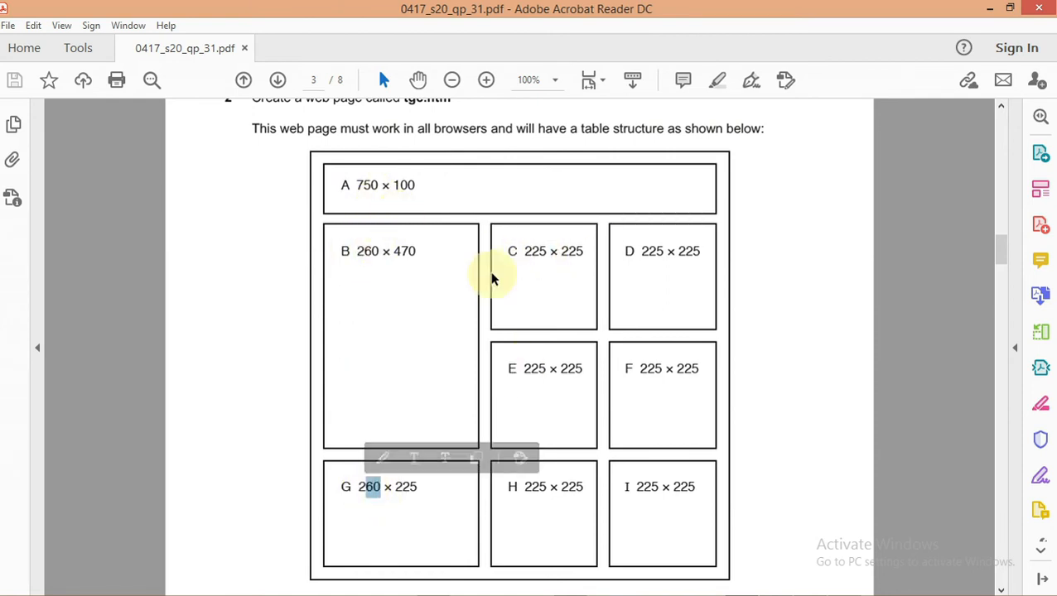
{"action": "left_click", "coordinate": [990, 10]}
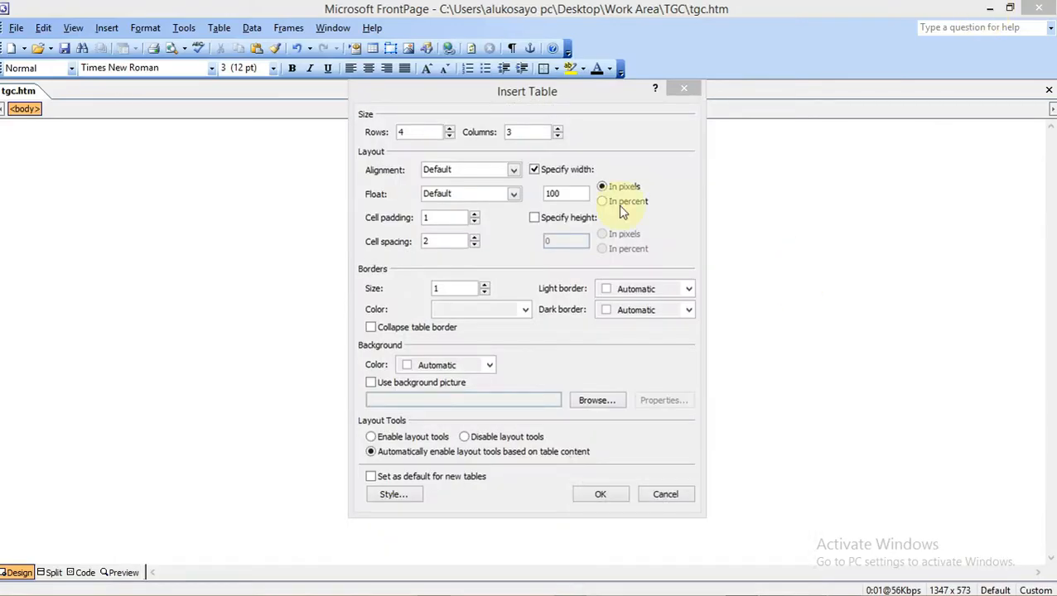
Set the table width to 750 pixels and insert the 4-row, 3-column table
{"action": "left_click", "coordinate": [558, 192]}
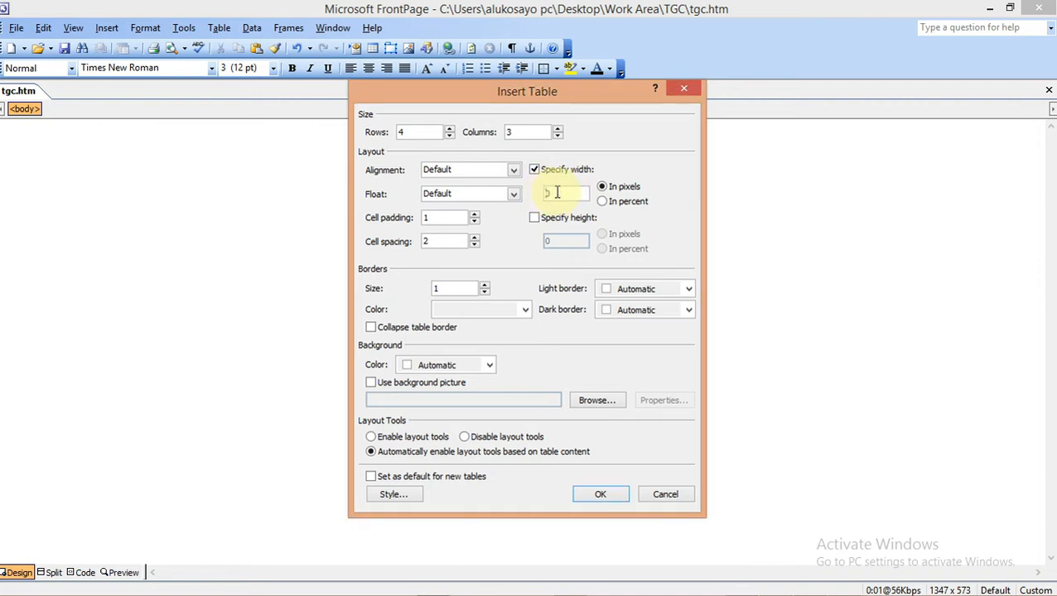
{"action": "type", "text": "750"}
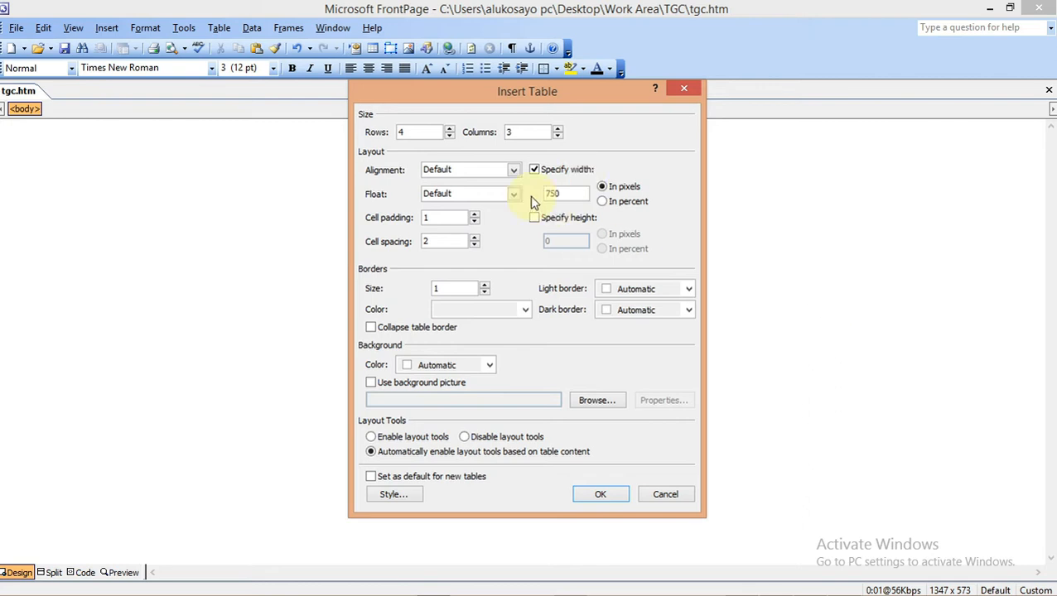
{"action": "mouse_move", "coordinate": [688, 585]}
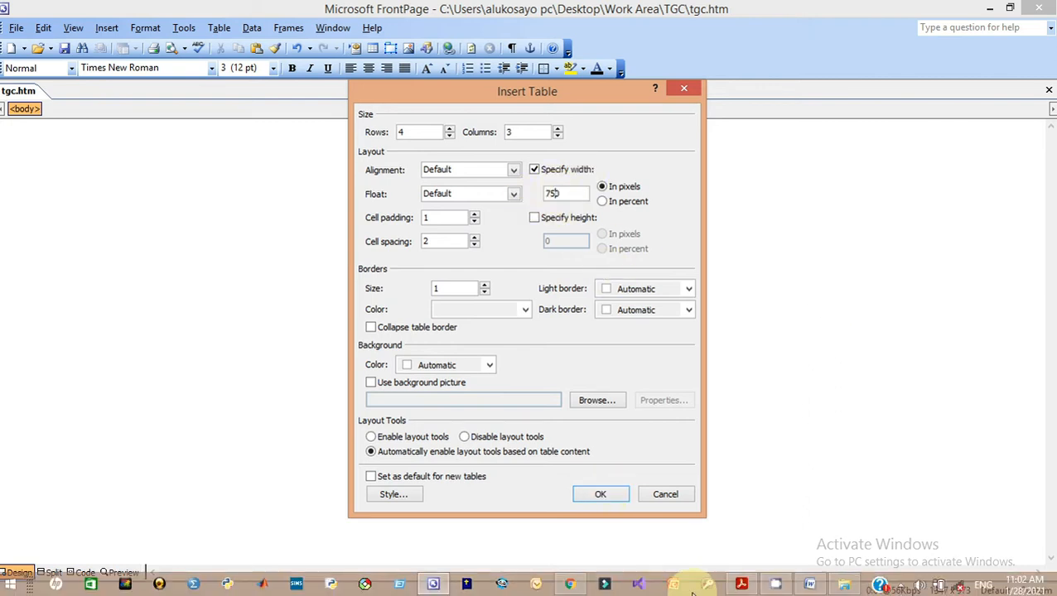
{"action": "mouse_move", "coordinate": [738, 591]}
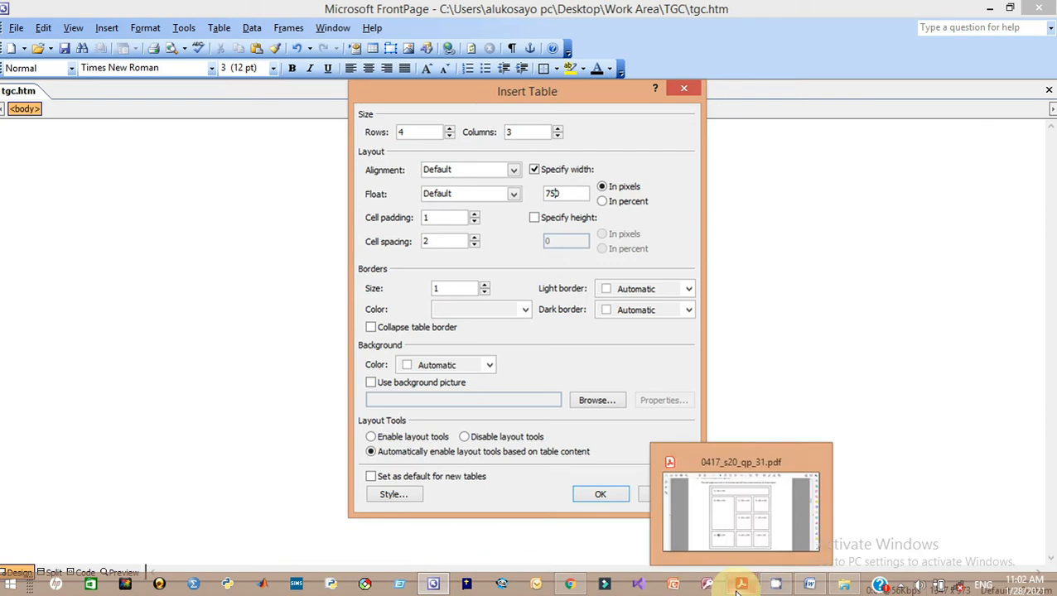
{"action": "left_click", "coordinate": [743, 524]}
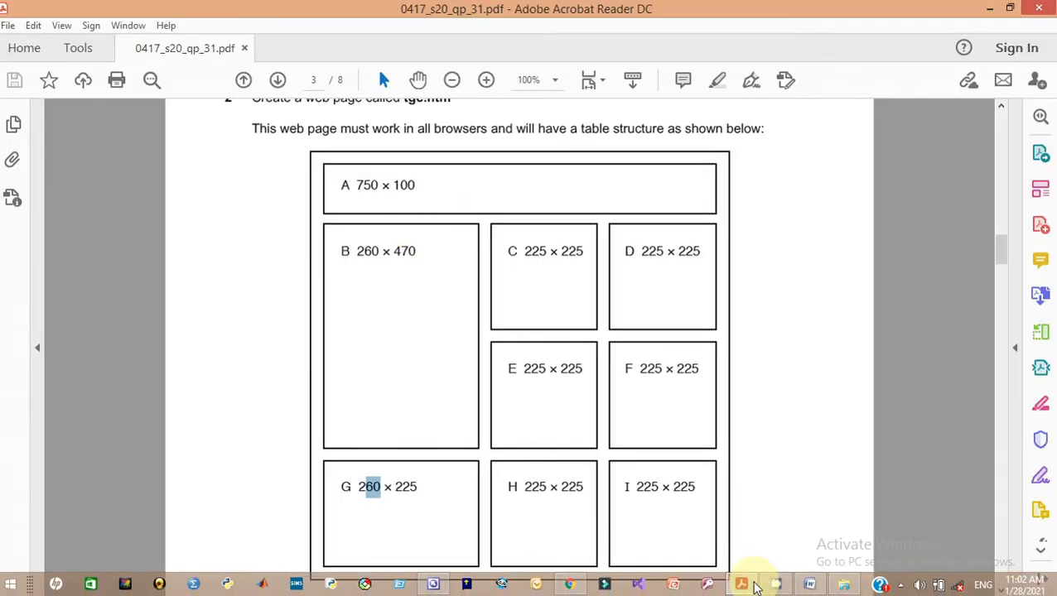
{"action": "mouse_move", "coordinate": [750, 588]}
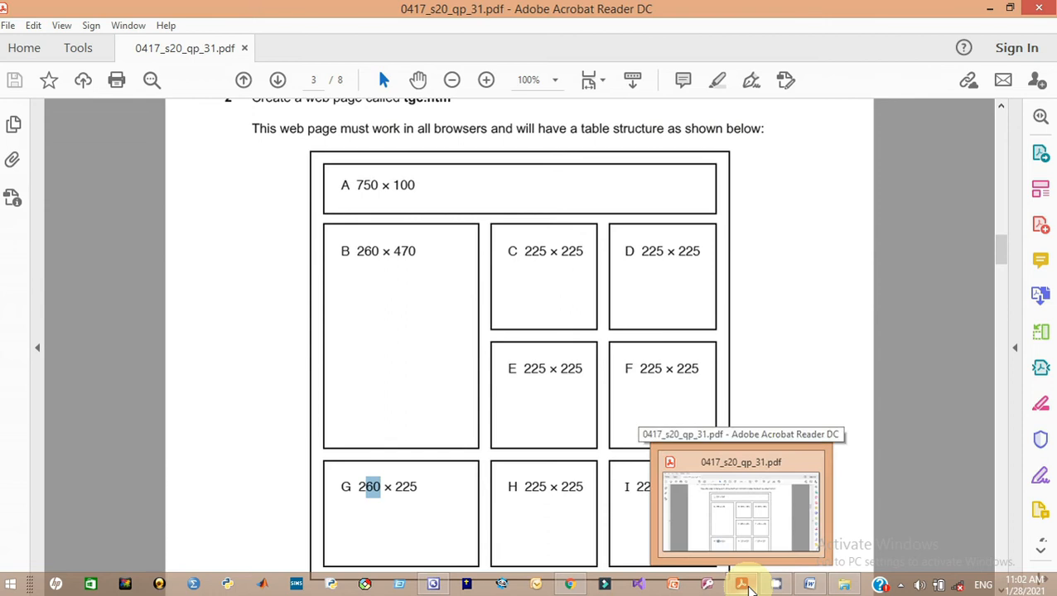
{"action": "left_click", "coordinate": [436, 585]}
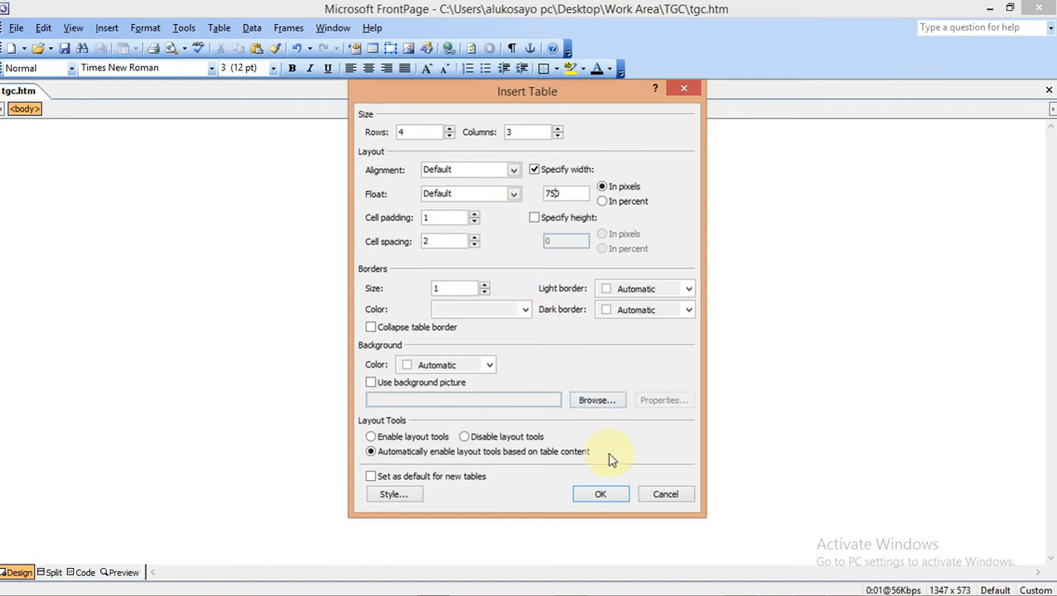
{"action": "left_click", "coordinate": [600, 496]}
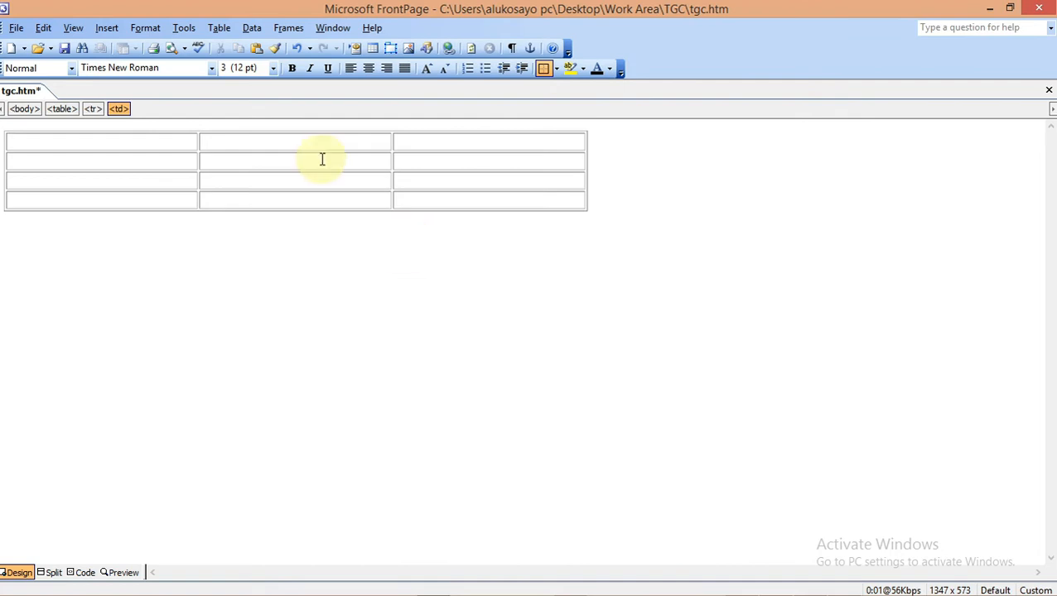
Click through the new table's first cells, then bring up the question paper's table layout
{"action": "left_click", "coordinate": [167, 179]}
{"action": "left_click", "coordinate": [187, 140]}
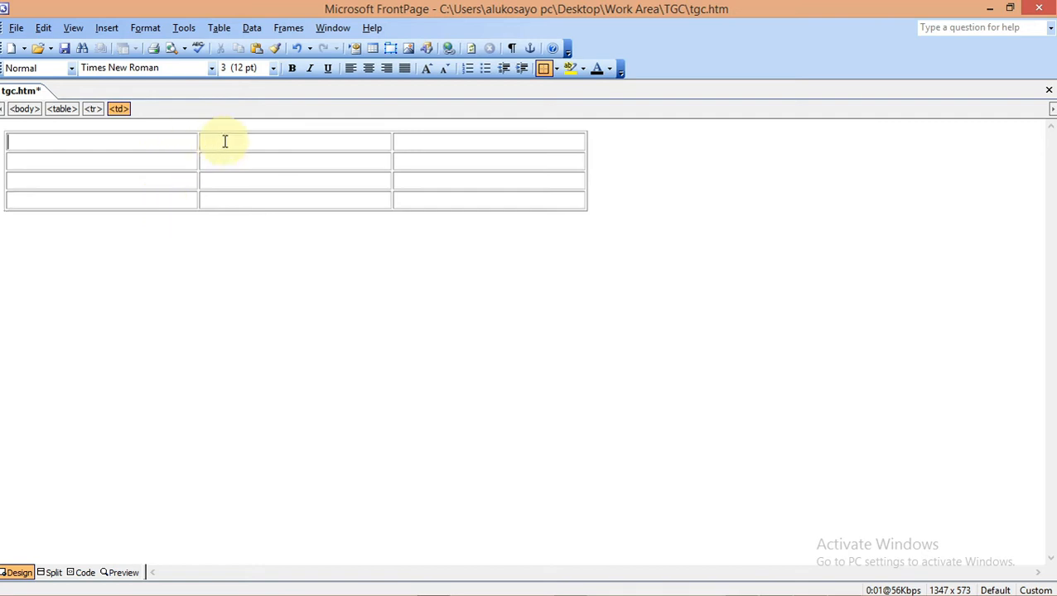
{"action": "left_click", "coordinate": [225, 142]}
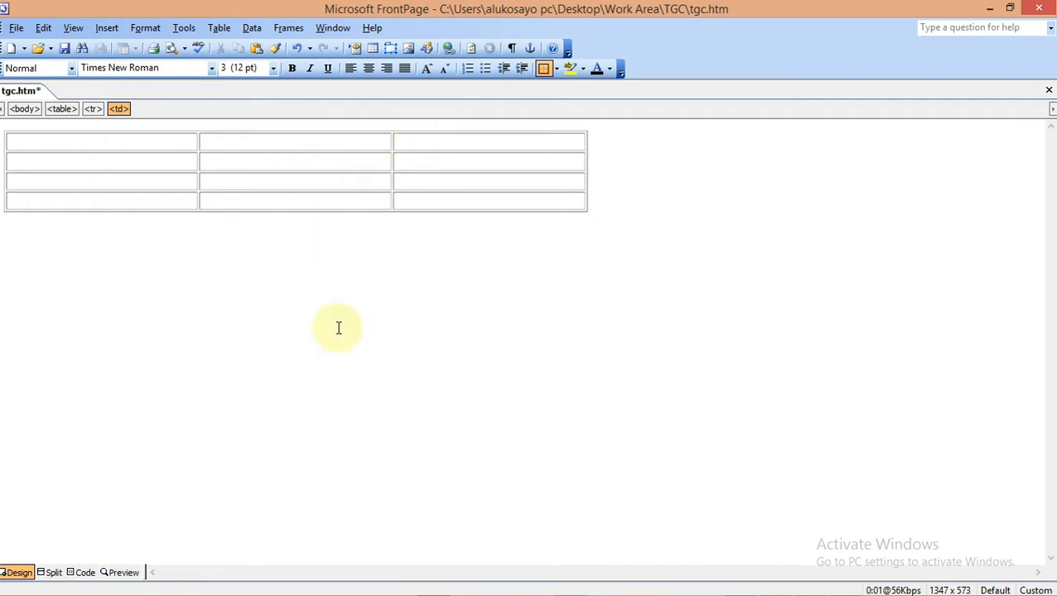
{"action": "mouse_move", "coordinate": [536, 589]}
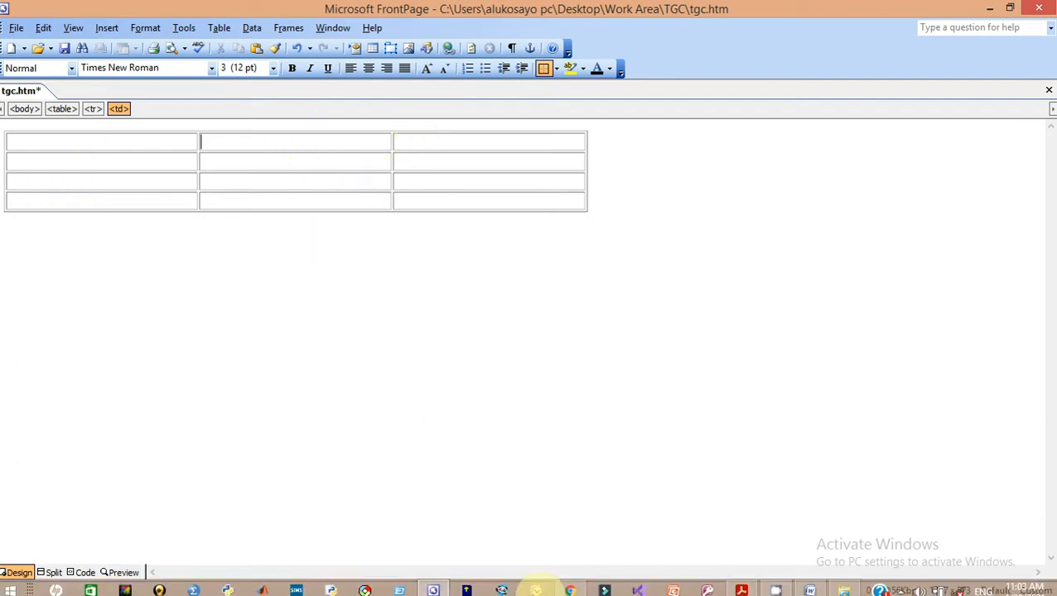
{"action": "left_click", "coordinate": [743, 586]}
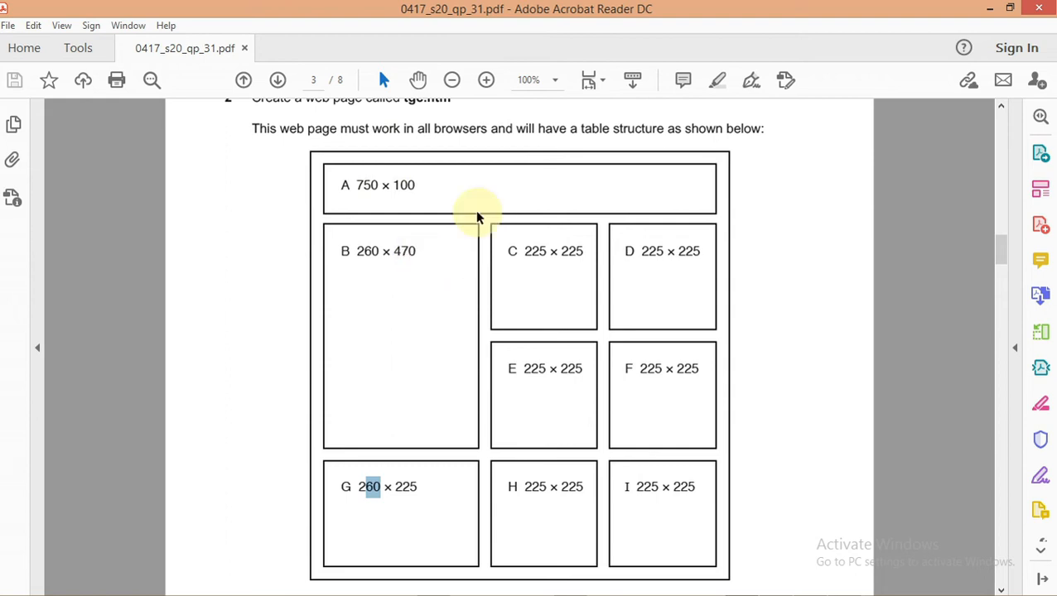
Merge the three first-row cells of the table into a single cell A
{"action": "left_click", "coordinate": [995, 10]}
{"action": "left_click_drag", "start_coordinate": [159, 145], "coordinate": [415, 145]}
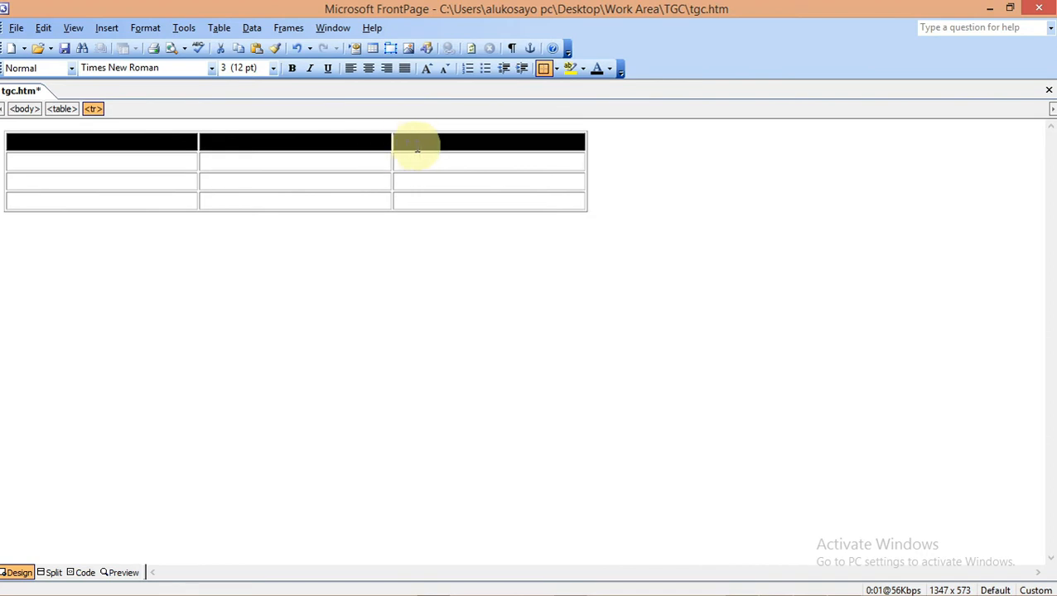
{"action": "right_click", "coordinate": [303, 146]}
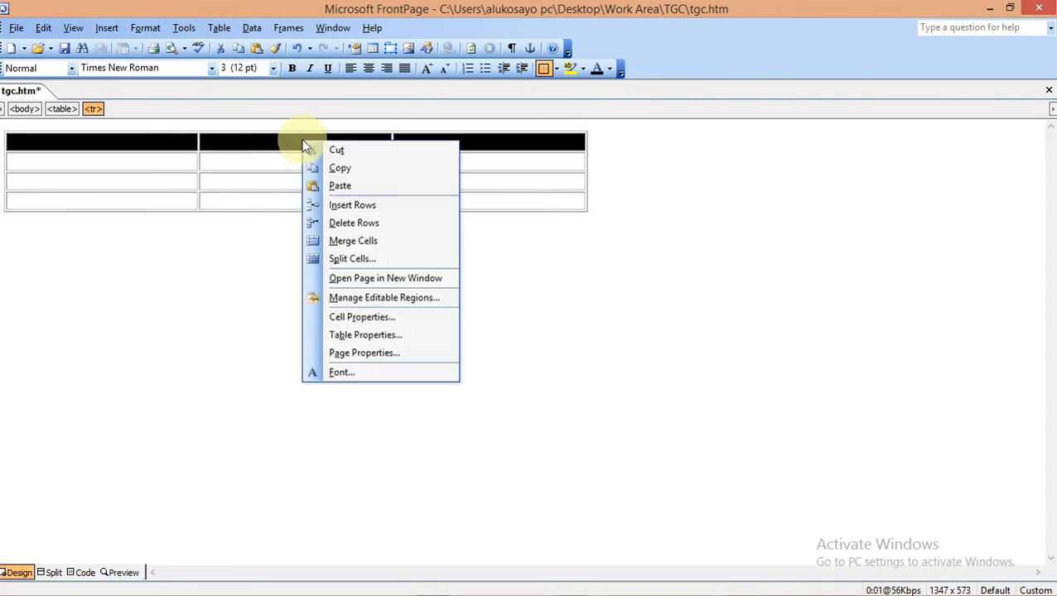
{"action": "left_click", "coordinate": [348, 240]}
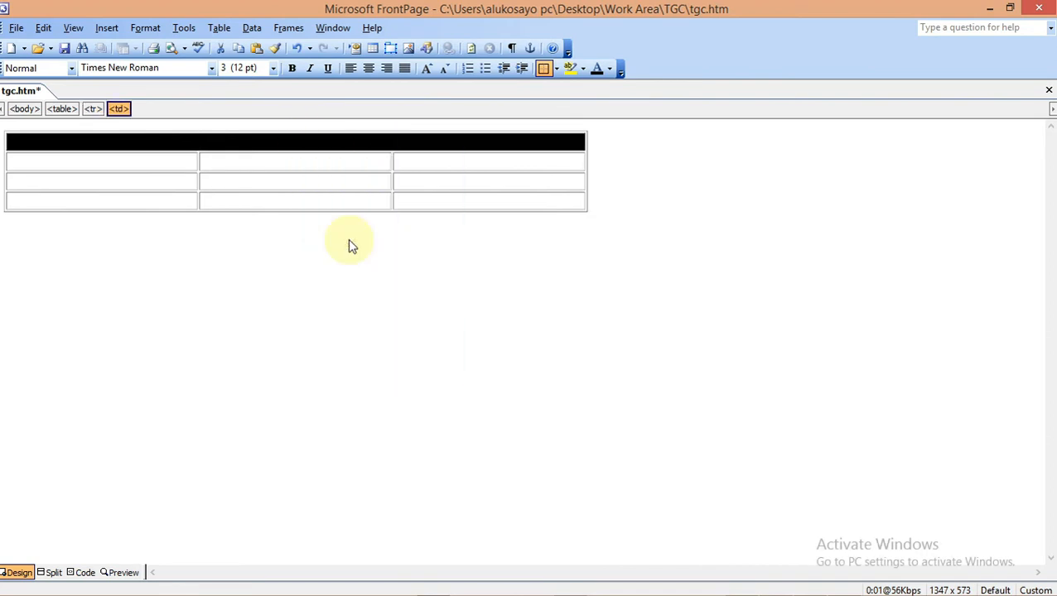
{"action": "left_click", "coordinate": [323, 148]}
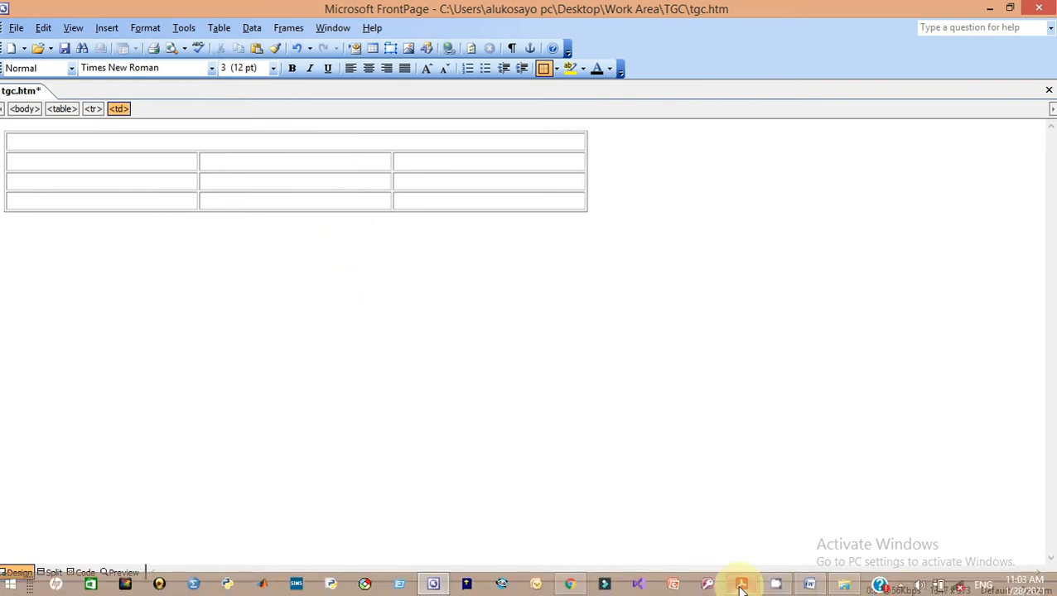
Bring up the question paper and highlight cell A's required 750 × 100 size
{"action": "left_click", "coordinate": [741, 585]}
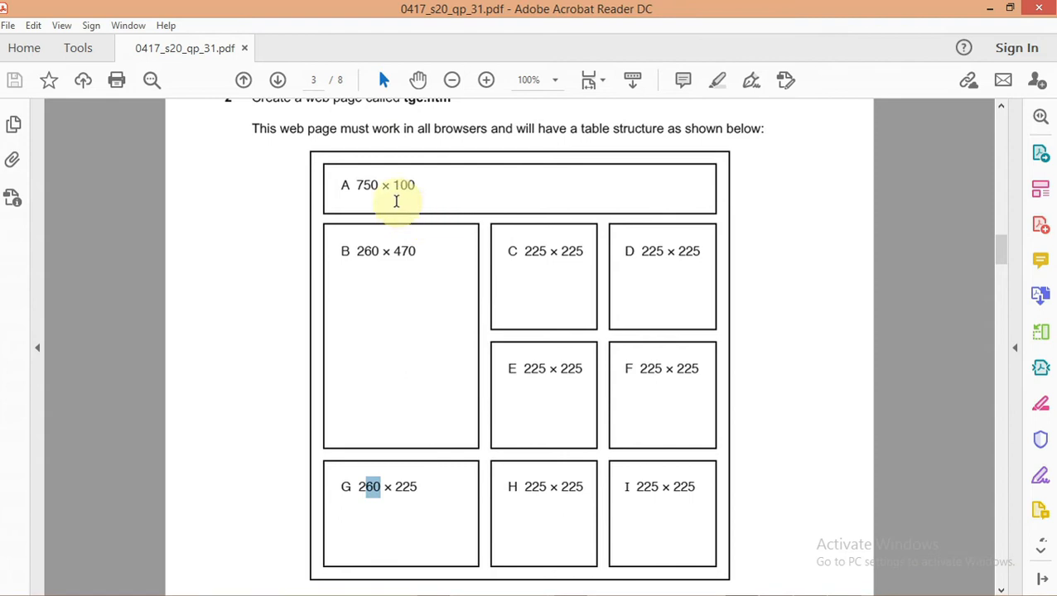
{"action": "left_click_drag", "start_coordinate": [356, 186], "coordinate": [418, 187]}
{"action": "left_click", "coordinate": [418, 187]}
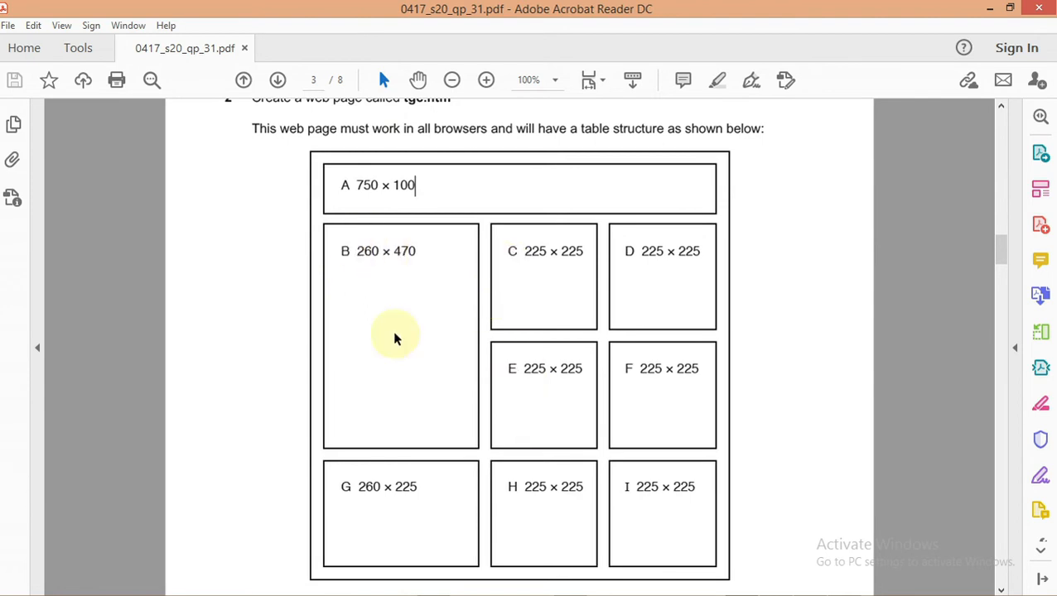
{"action": "left_click", "coordinate": [991, 10]}
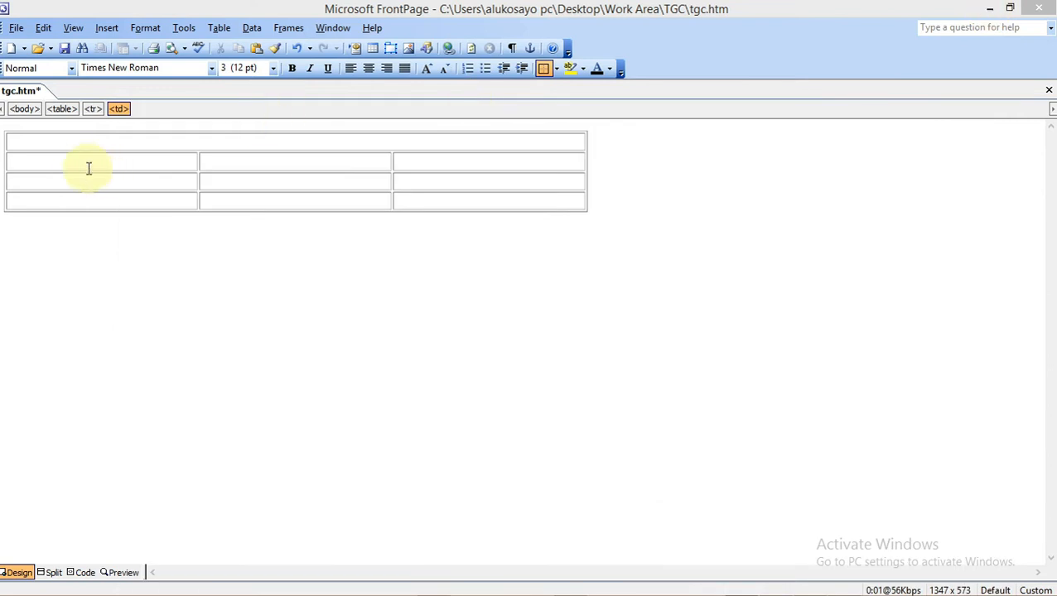
{"action": "left_click_drag", "start_coordinate": [82, 163], "coordinate": [94, 186]}
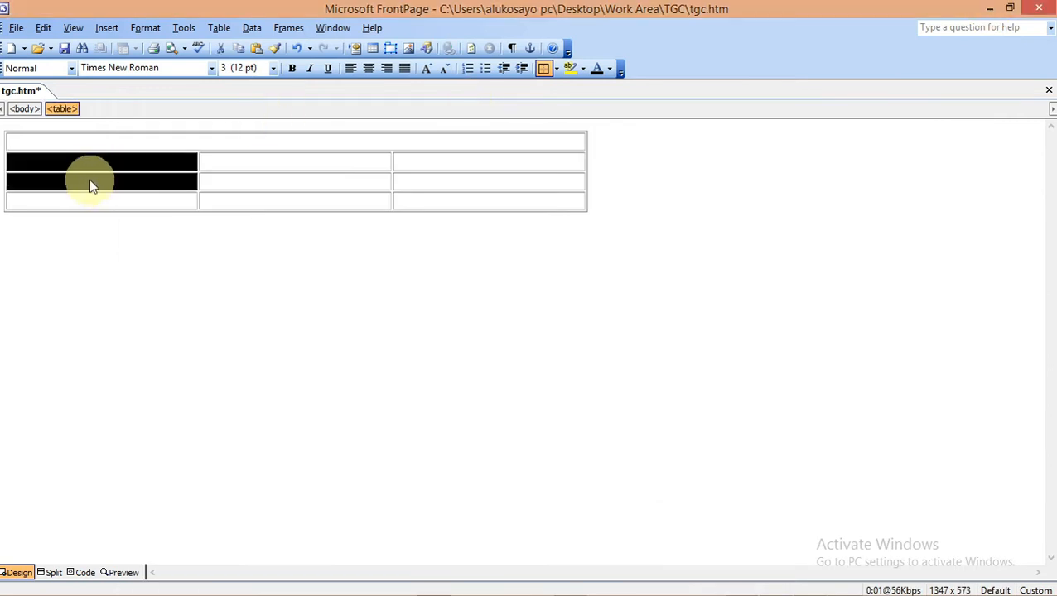
{"action": "right_click", "coordinate": [91, 186]}
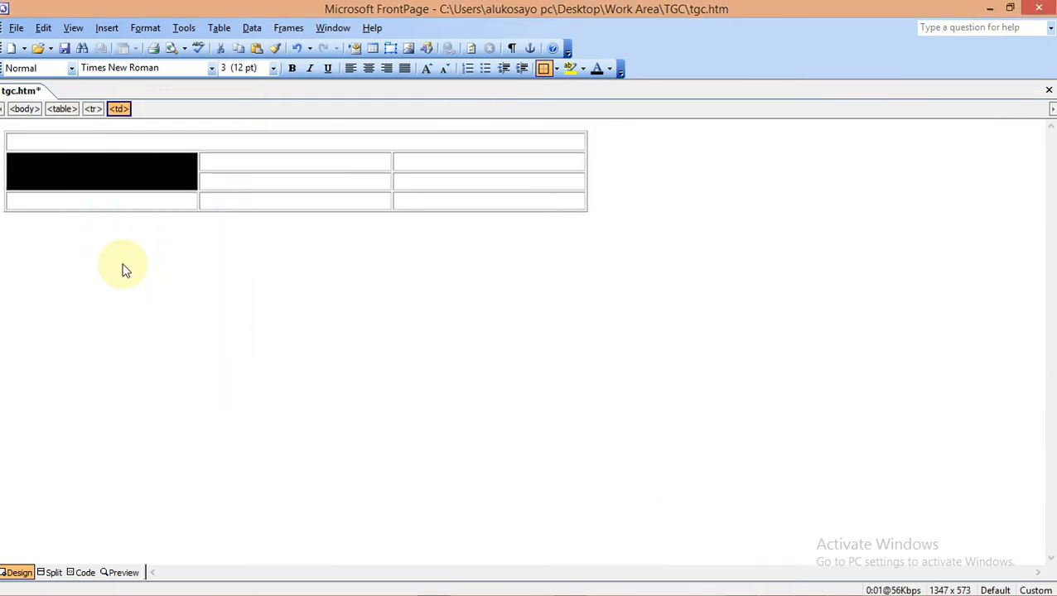
{"action": "left_click", "coordinate": [260, 183]}
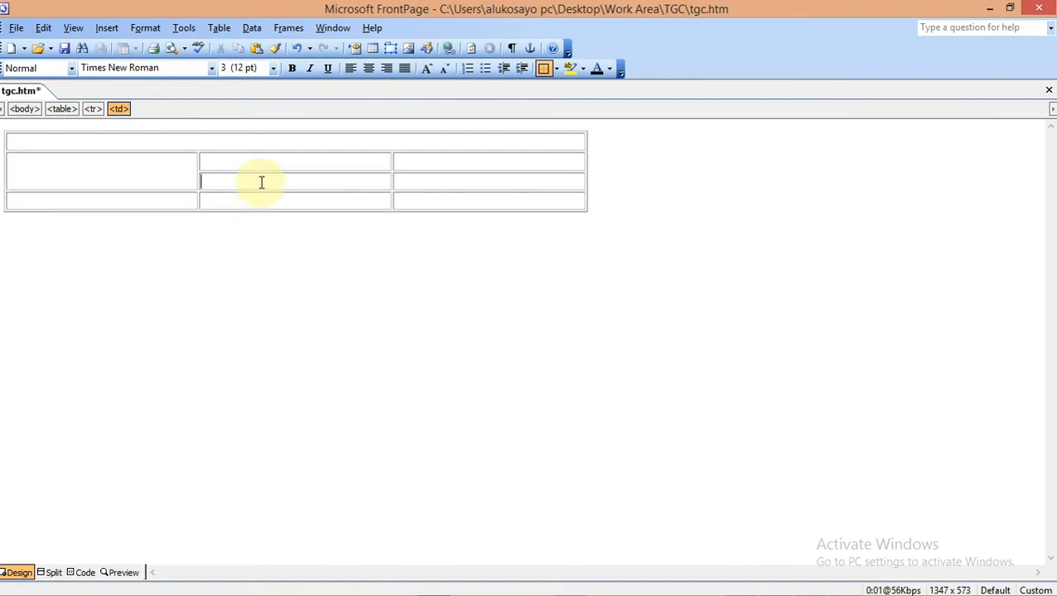
{"action": "mouse_move", "coordinate": [563, 591]}
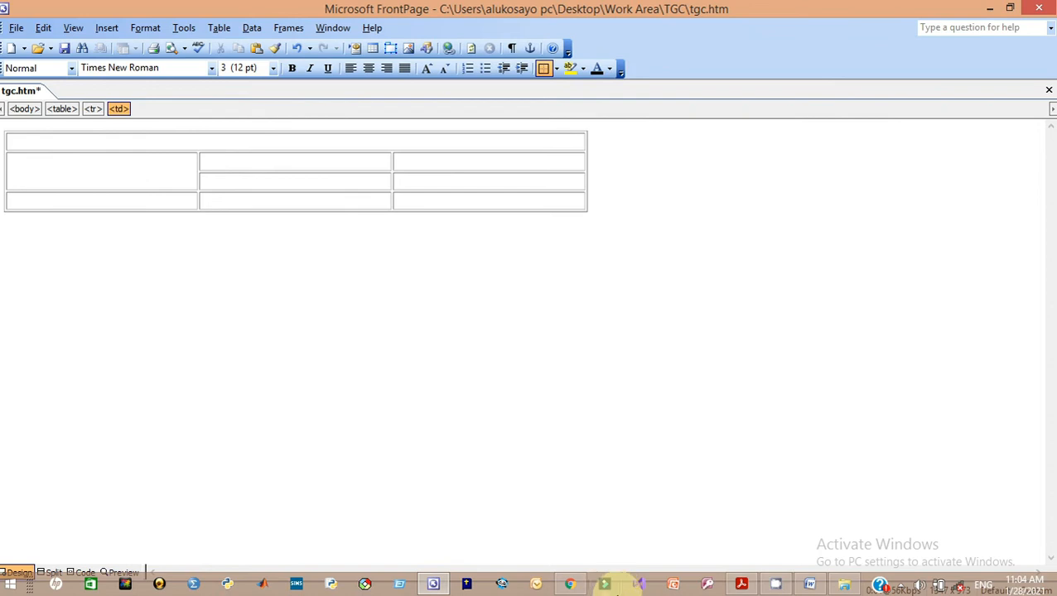
{"action": "left_click", "coordinate": [741, 585]}
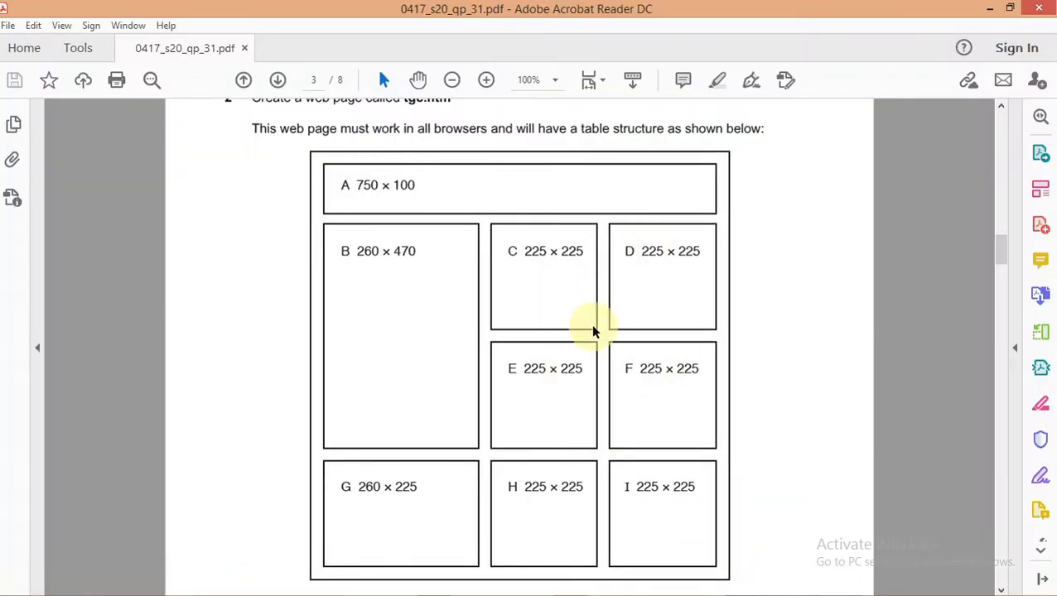
{"action": "mouse_move", "coordinate": [634, 590]}
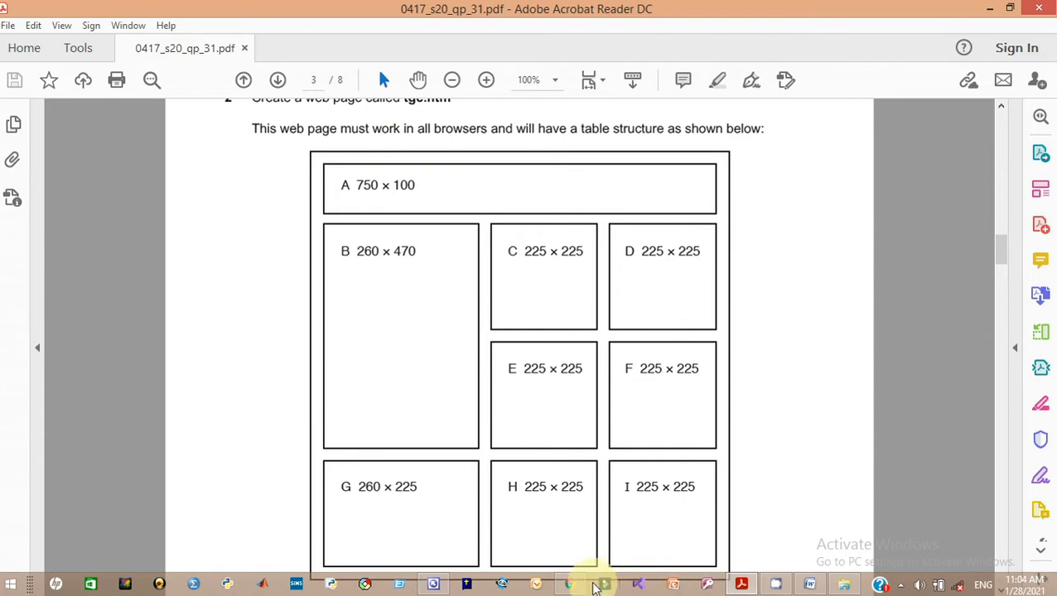
{"action": "left_click", "coordinate": [434, 585]}
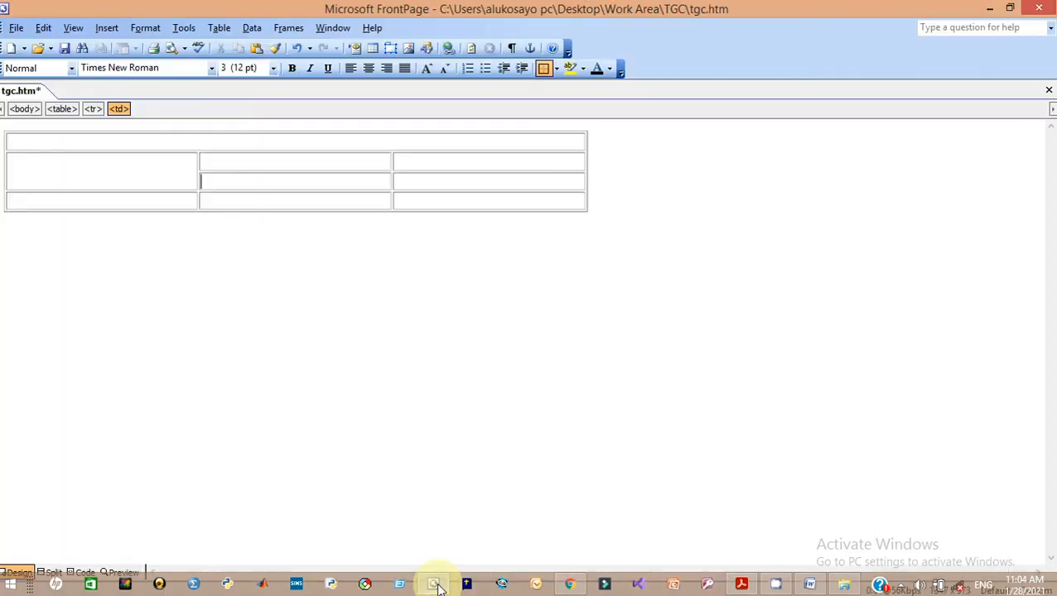
{"action": "mouse_move", "coordinate": [710, 588]}
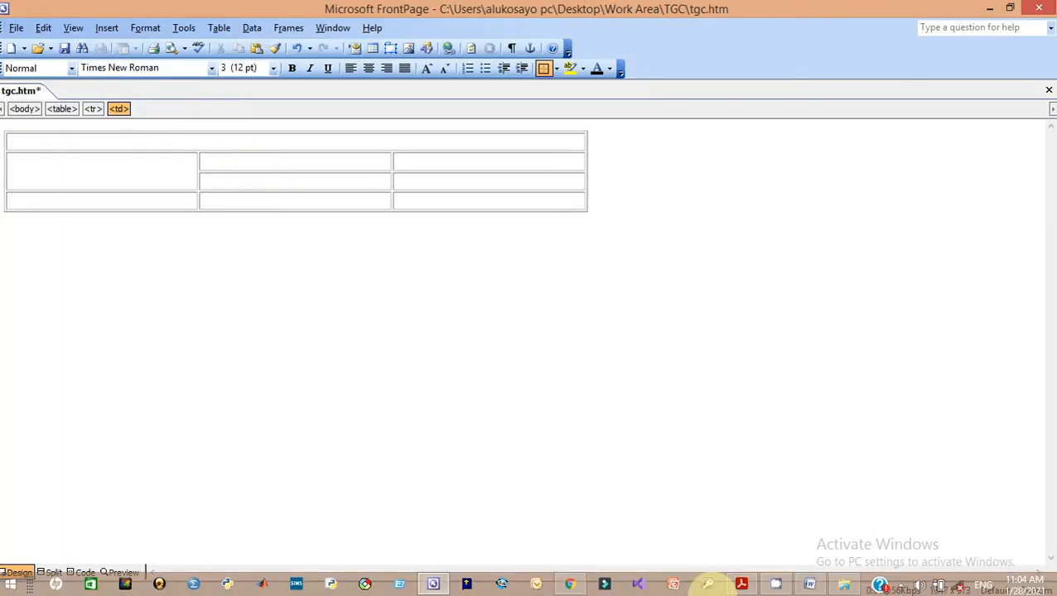
{"action": "left_click", "coordinate": [743, 586]}
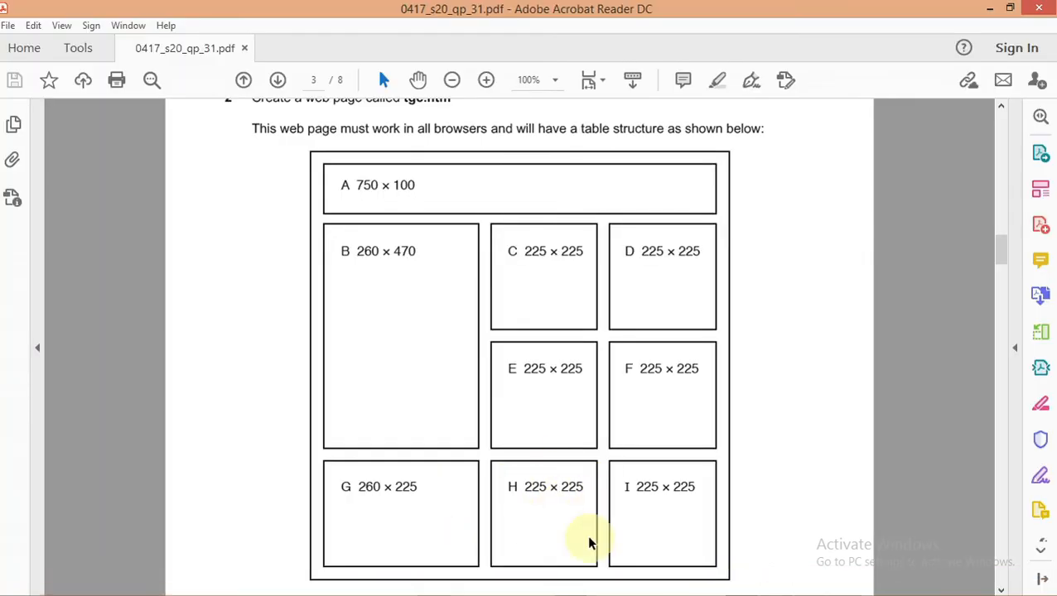
{"action": "mouse_move", "coordinate": [692, 590]}
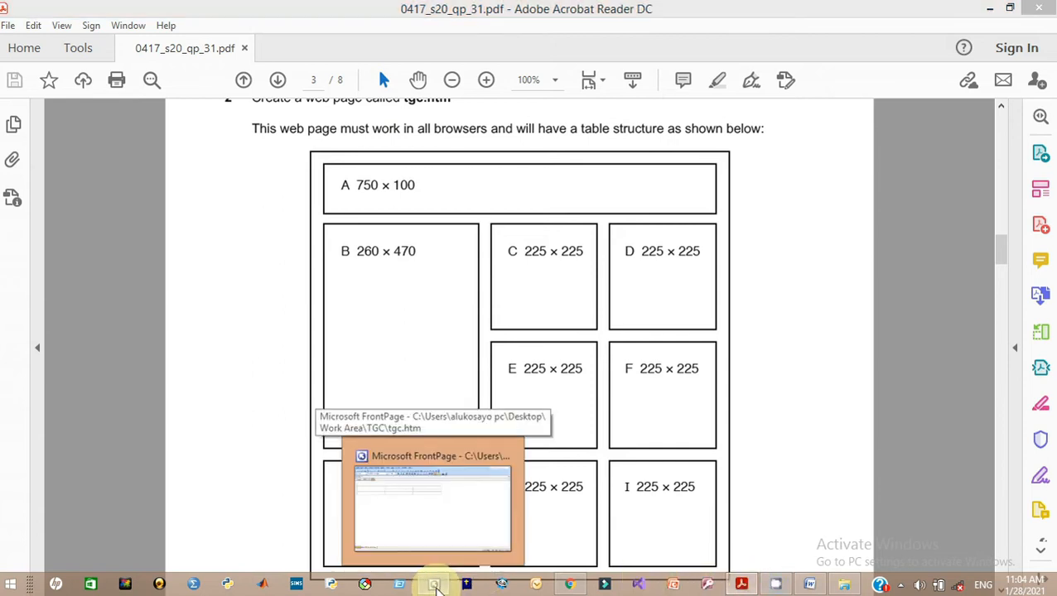
{"action": "left_click", "coordinate": [434, 586]}
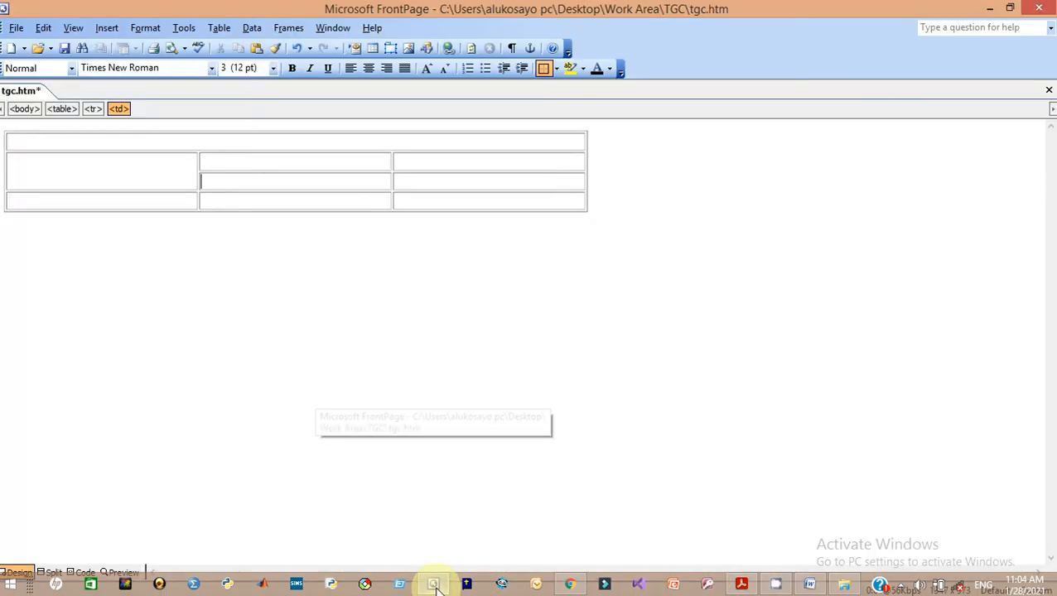
Give top cell A a fixed width of 750 and height of 100 pixels
{"action": "right_click", "coordinate": [25, 143]}
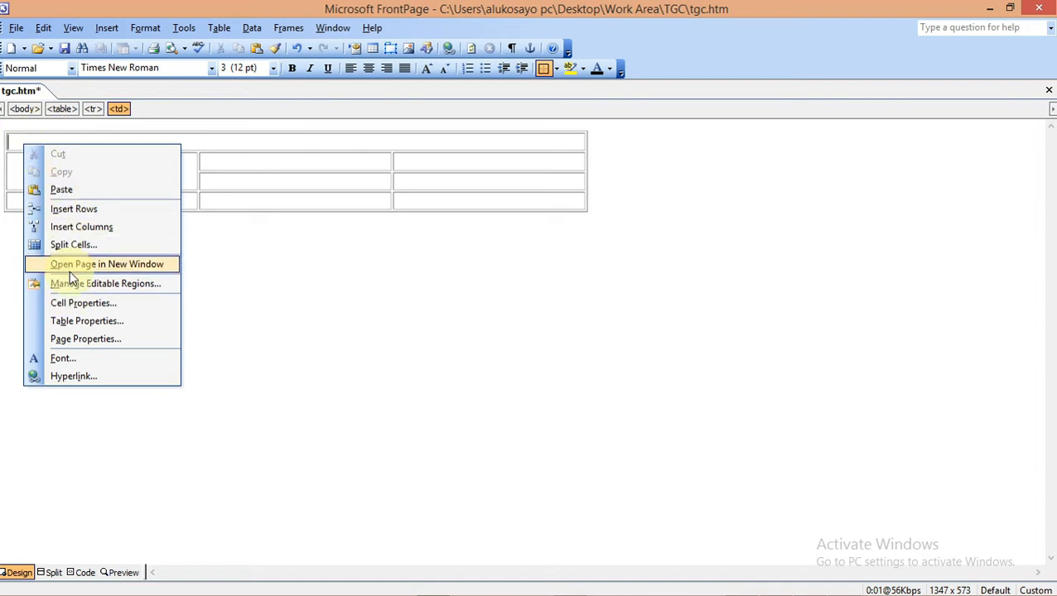
{"action": "left_click", "coordinate": [76, 303]}
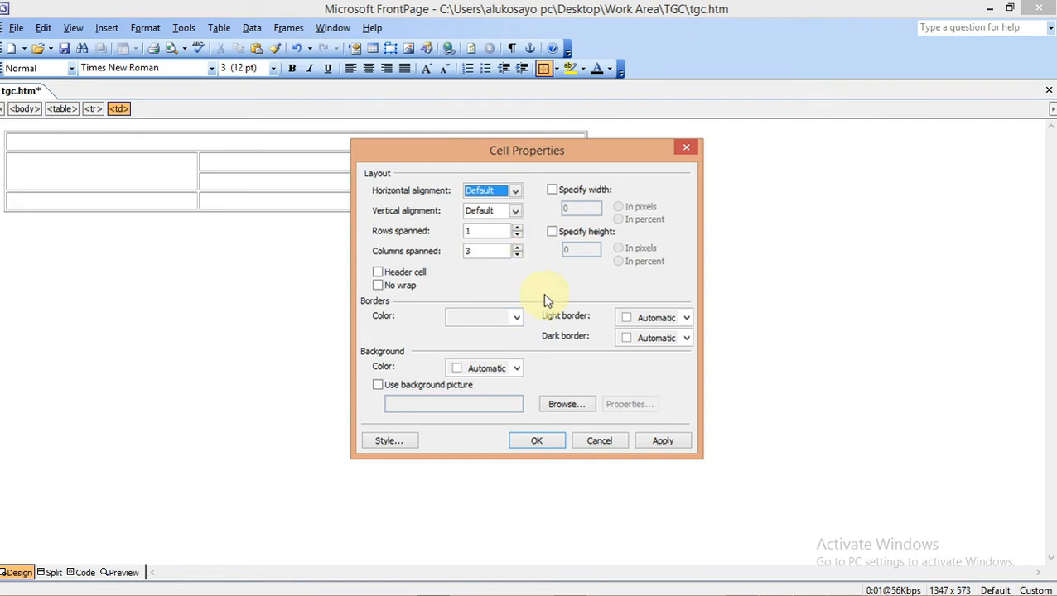
{"action": "left_click", "coordinate": [552, 190]}
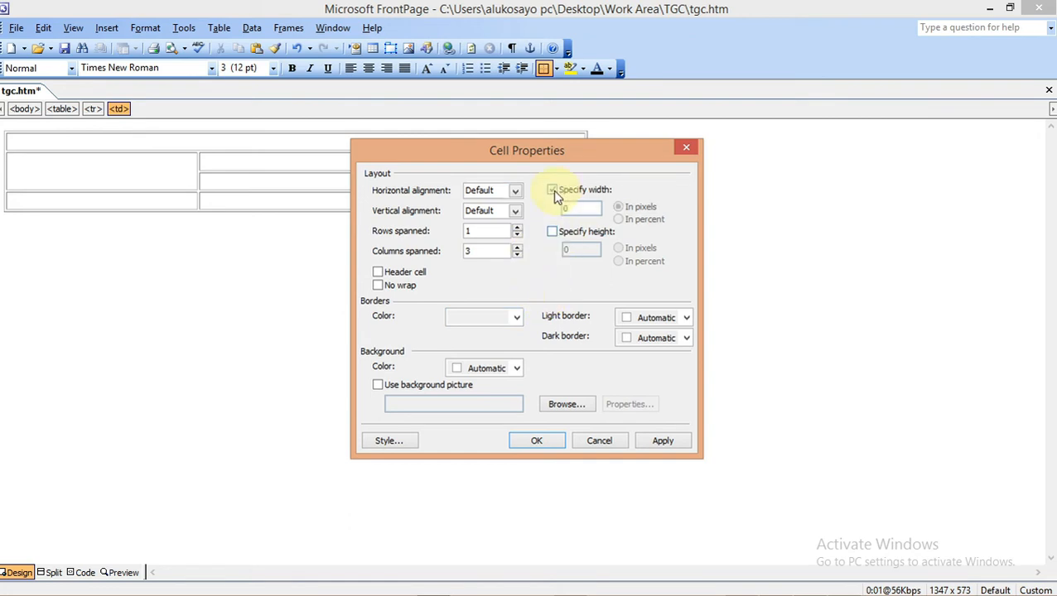
{"action": "left_click", "coordinate": [552, 233]}
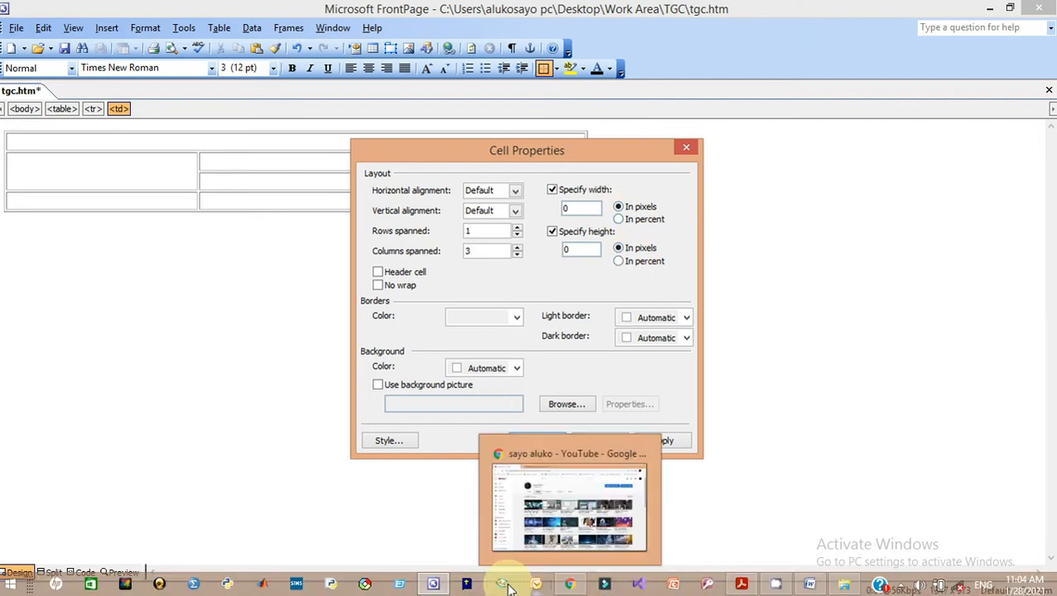
{"action": "left_click", "coordinate": [740, 584]}
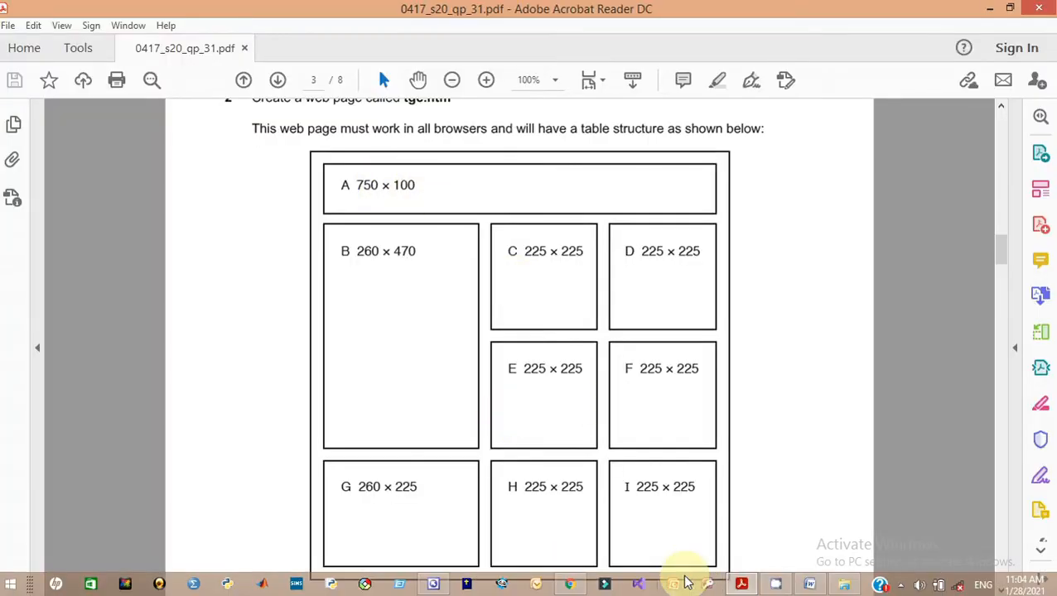
{"action": "left_click", "coordinate": [434, 584]}
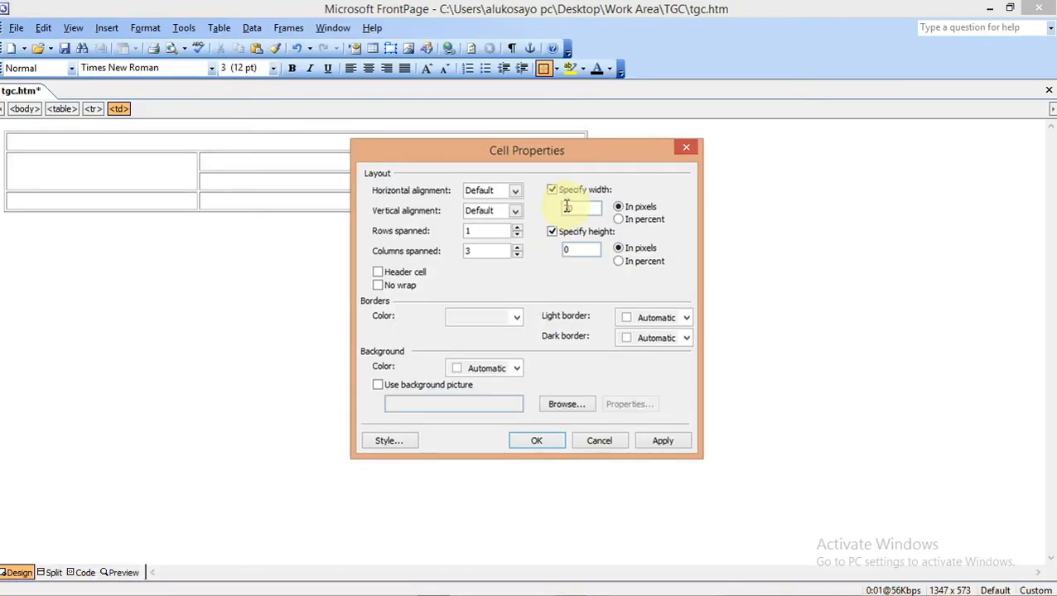
{"action": "left_click", "coordinate": [555, 232]}
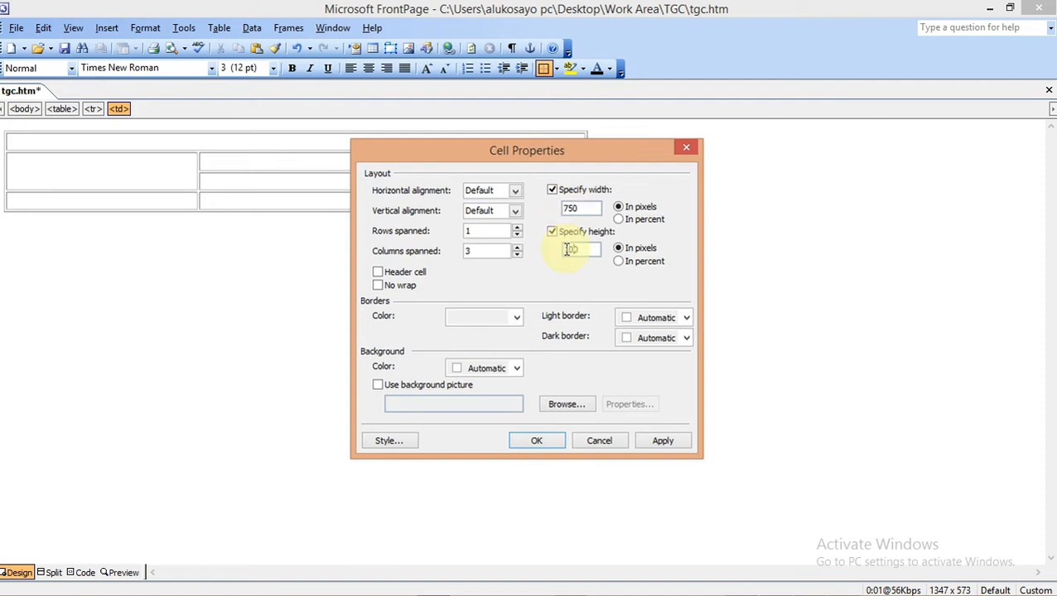
{"action": "mouse_move", "coordinate": [686, 593]}
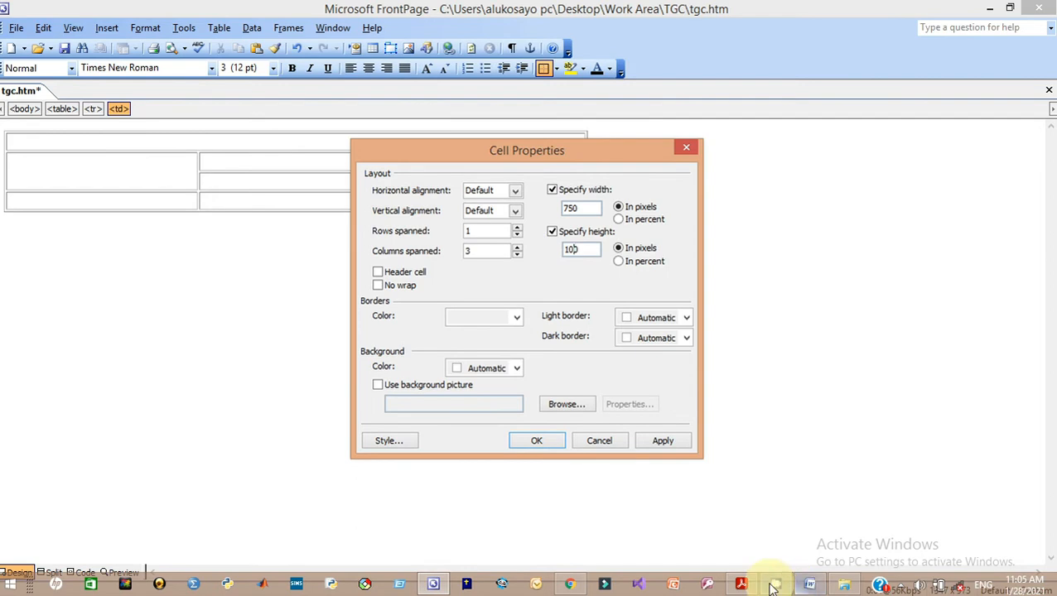
{"action": "mouse_move", "coordinate": [743, 586]}
{"action": "left_click", "coordinate": [737, 542]}
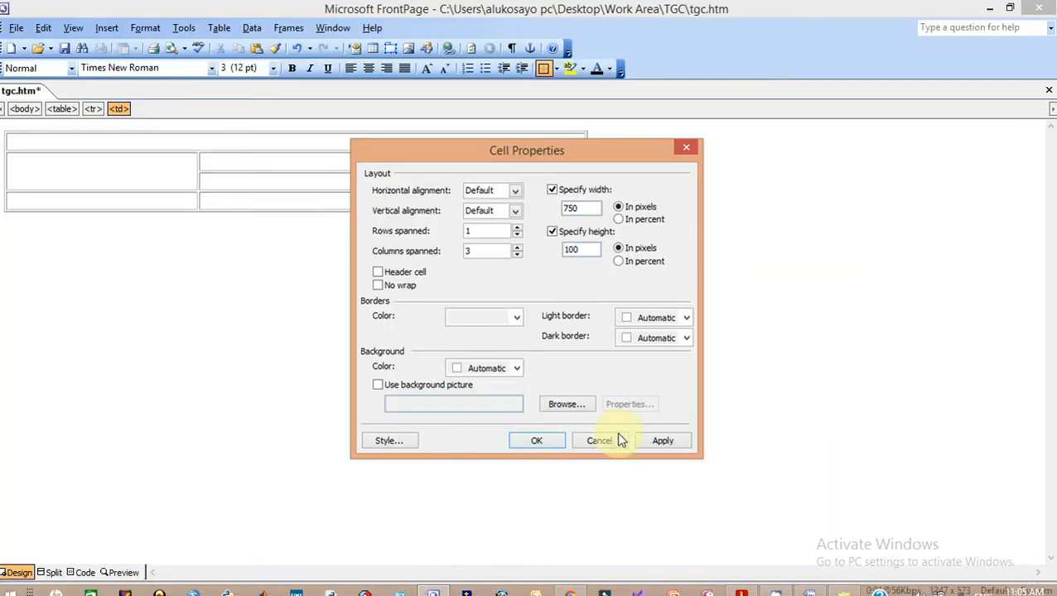
{"action": "left_click", "coordinate": [654, 442]}
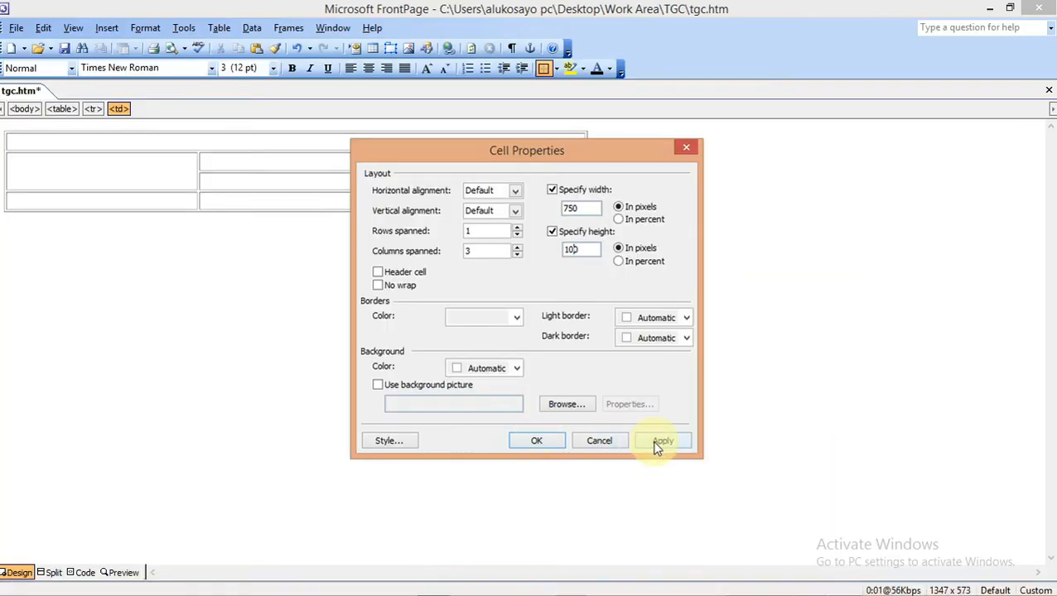
{"action": "left_click", "coordinate": [535, 442]}
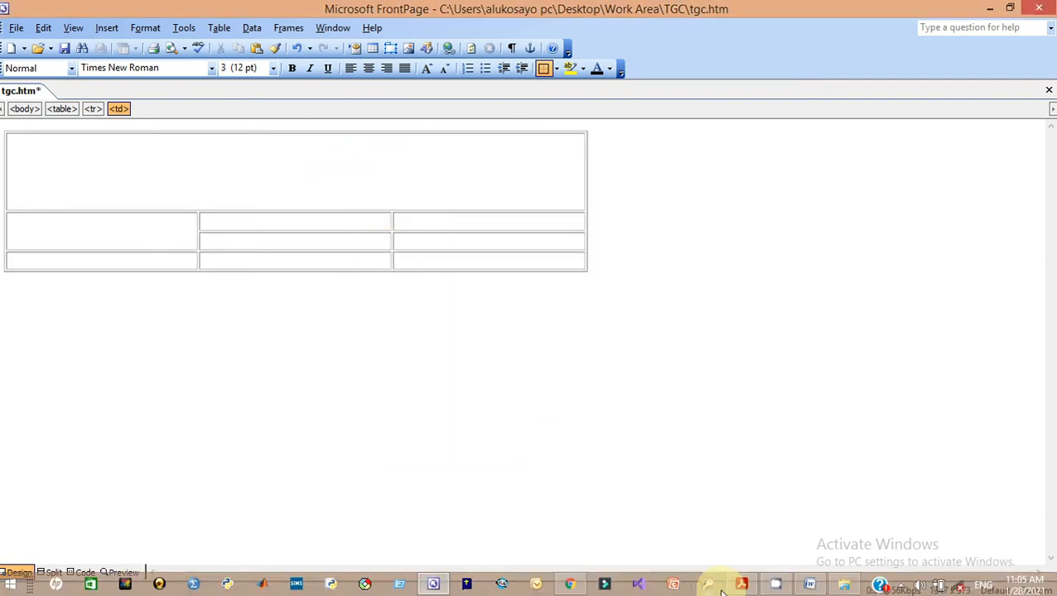
Check cell B's size on the question paper and click into the second row's first cell
{"action": "mouse_move", "coordinate": [741, 586]}
{"action": "left_click", "coordinate": [734, 538]}
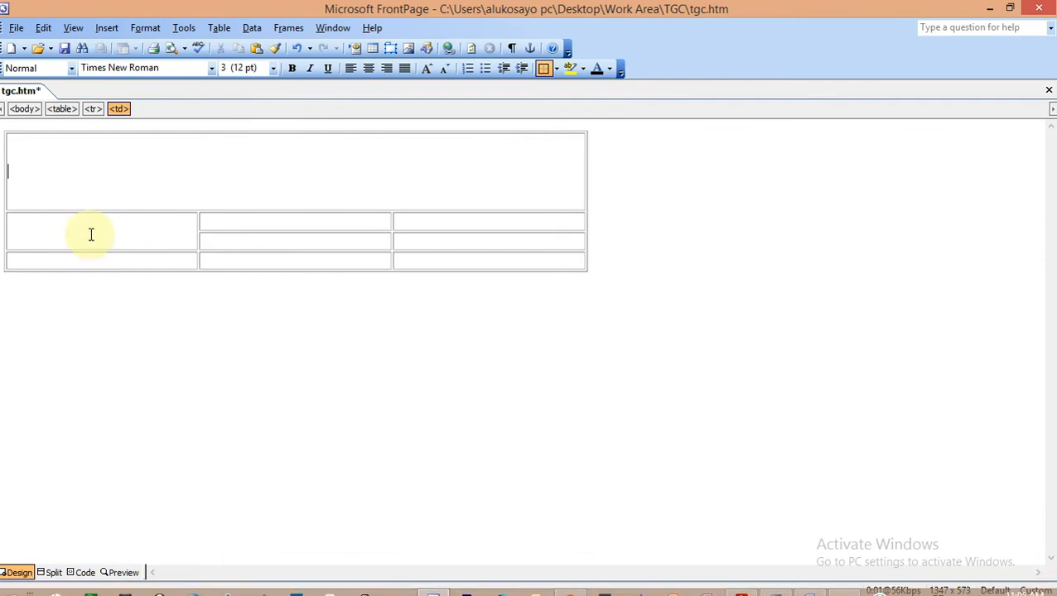
{"action": "left_click", "coordinate": [80, 234]}
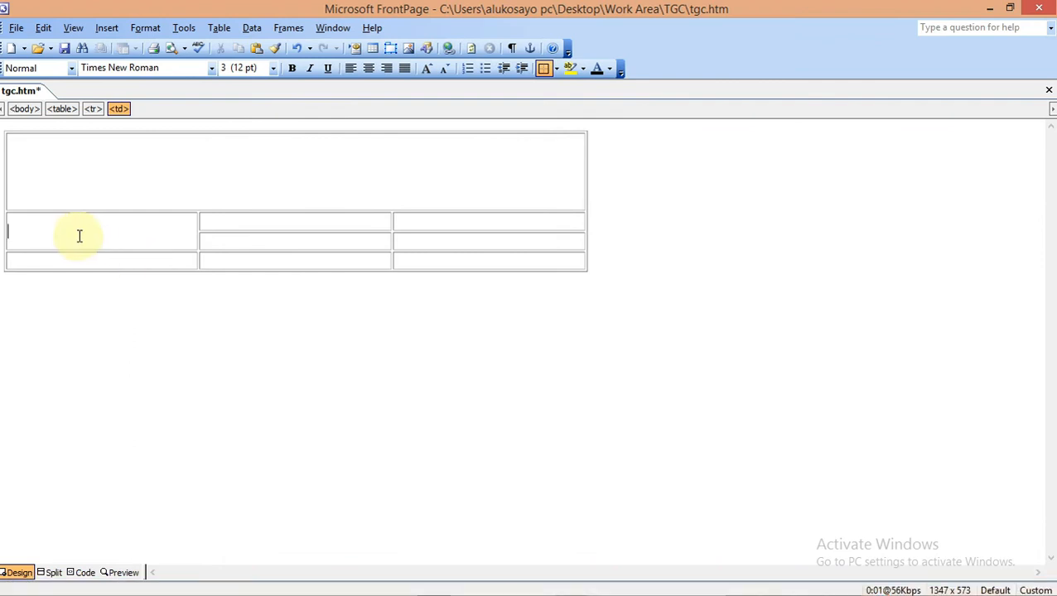
Fix the second row's first cell B at 260 pixels wide by 470 pixels high
{"action": "right_click", "coordinate": [29, 235]}
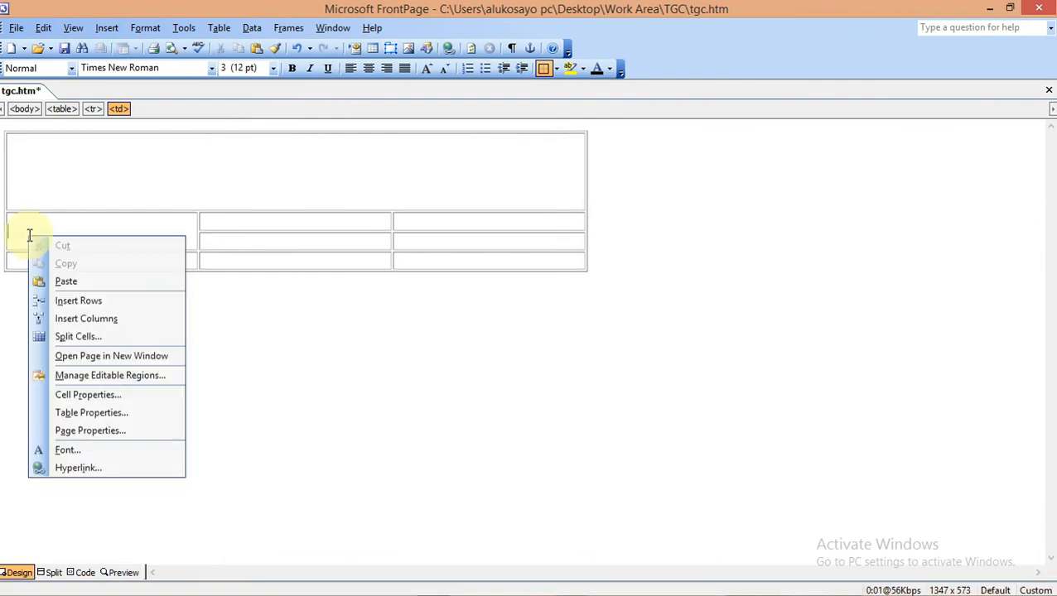
{"action": "left_click", "coordinate": [82, 396]}
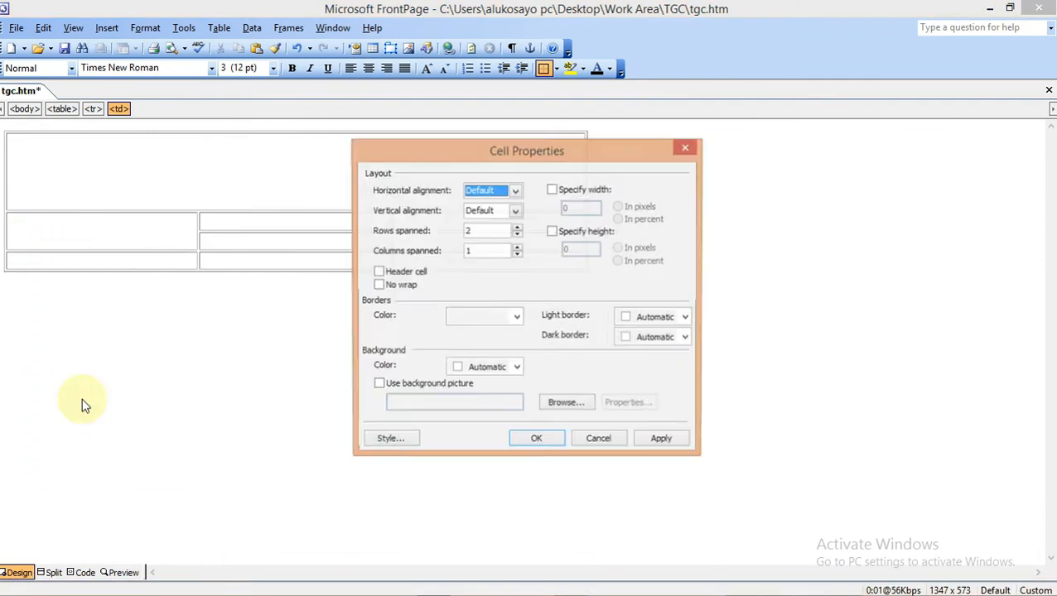
{"action": "left_click", "coordinate": [552, 192]}
{"action": "left_click", "coordinate": [553, 232]}
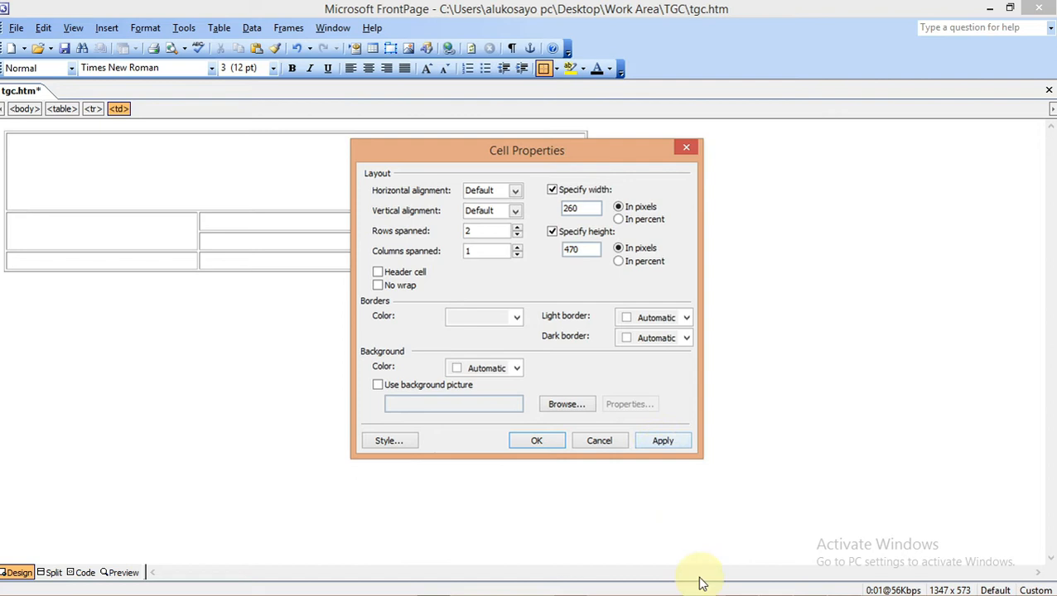
{"action": "mouse_move", "coordinate": [722, 593]}
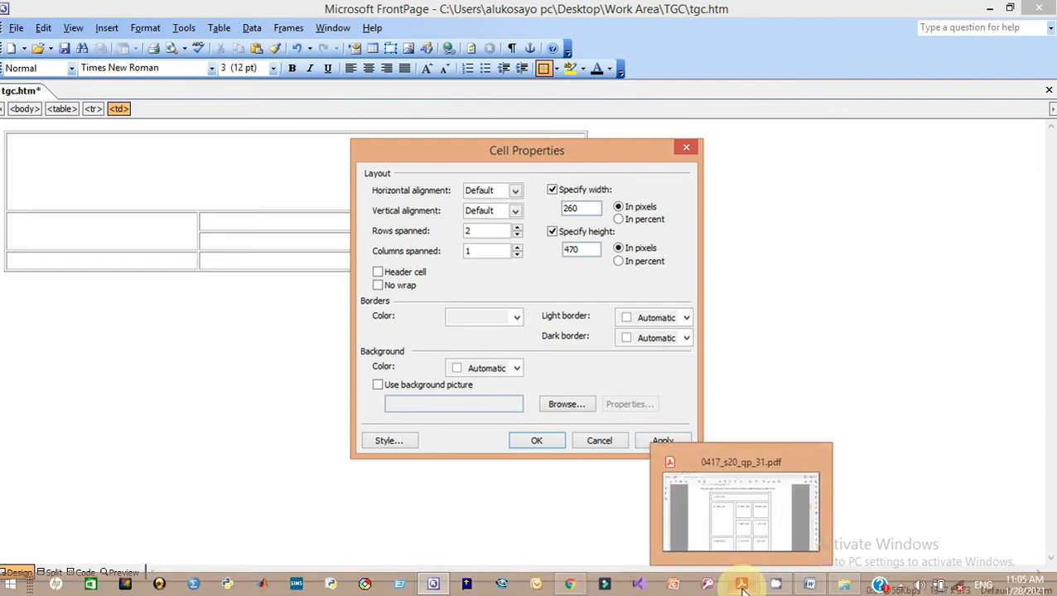
{"action": "left_click", "coordinate": [731, 532]}
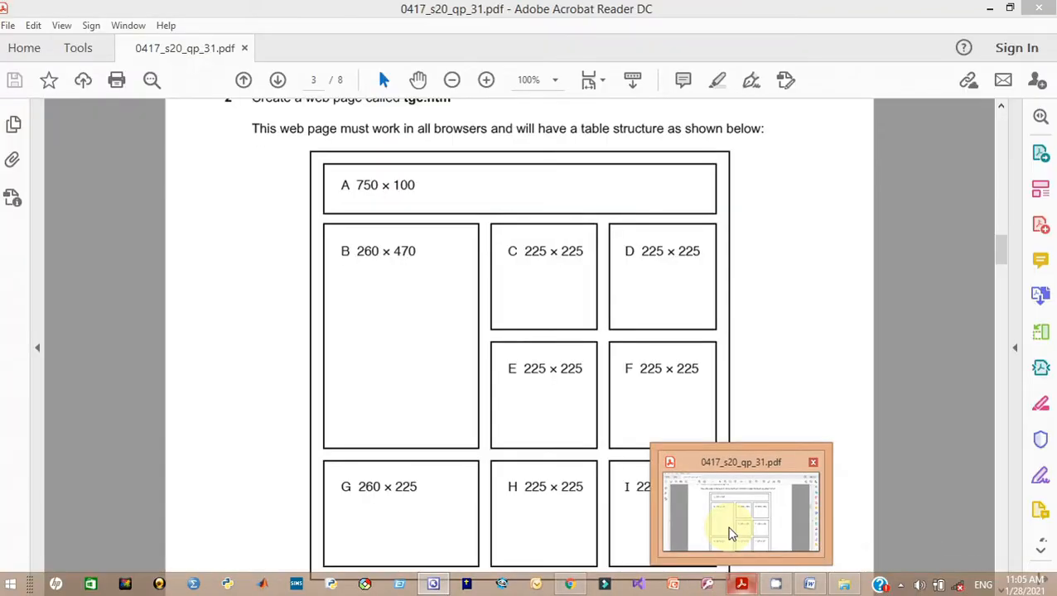
{"action": "key", "text": "alt+Tab"}
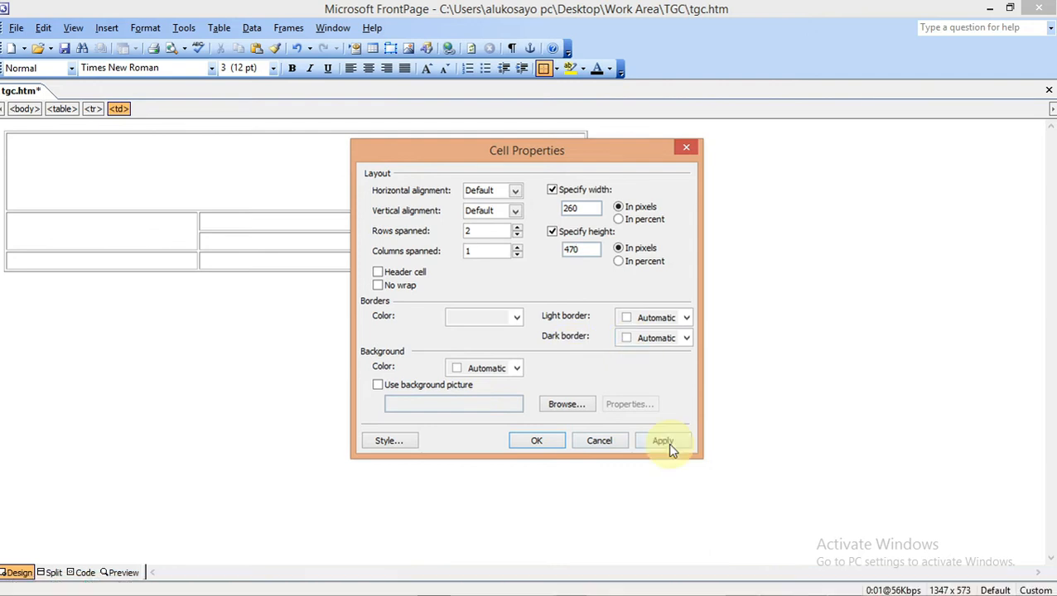
{"action": "left_click", "coordinate": [665, 440]}
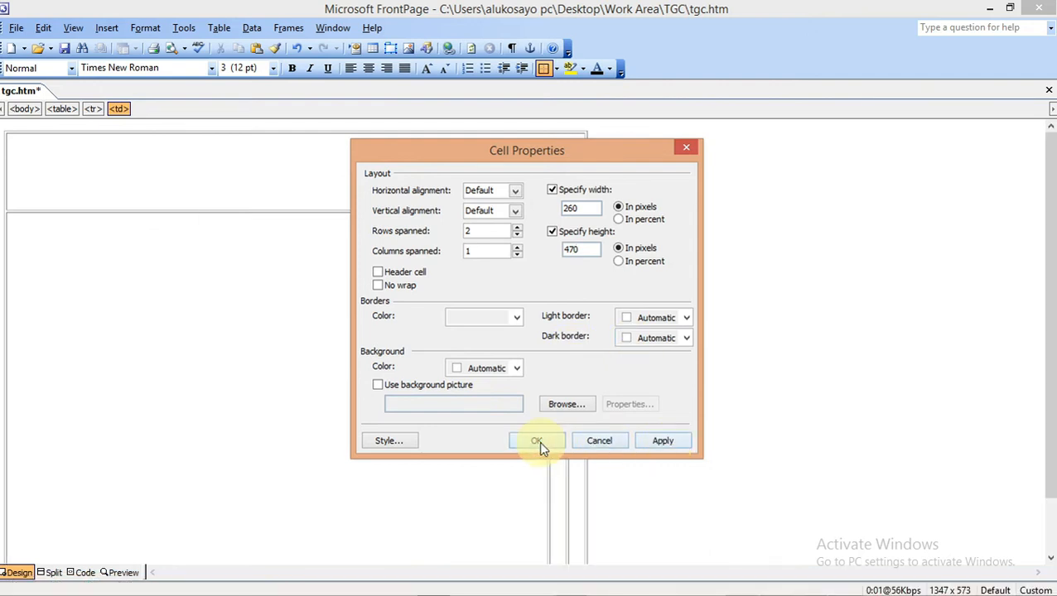
{"action": "left_click", "coordinate": [538, 441]}
View the question paper to read cells C–F's required 225 × 225 size
{"action": "mouse_move", "coordinate": [812, 594]}
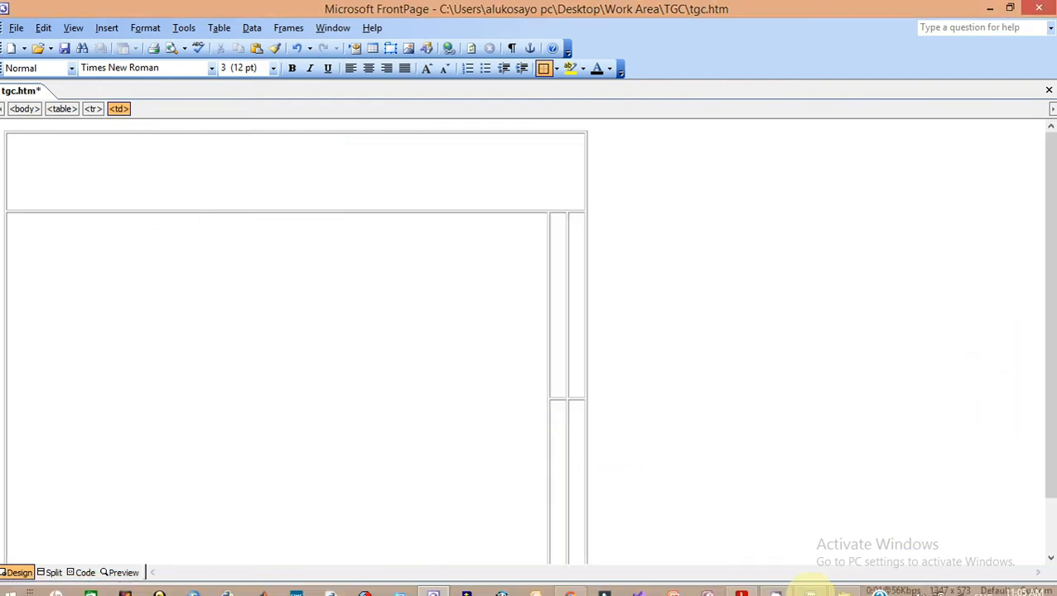
{"action": "mouse_move", "coordinate": [743, 589]}
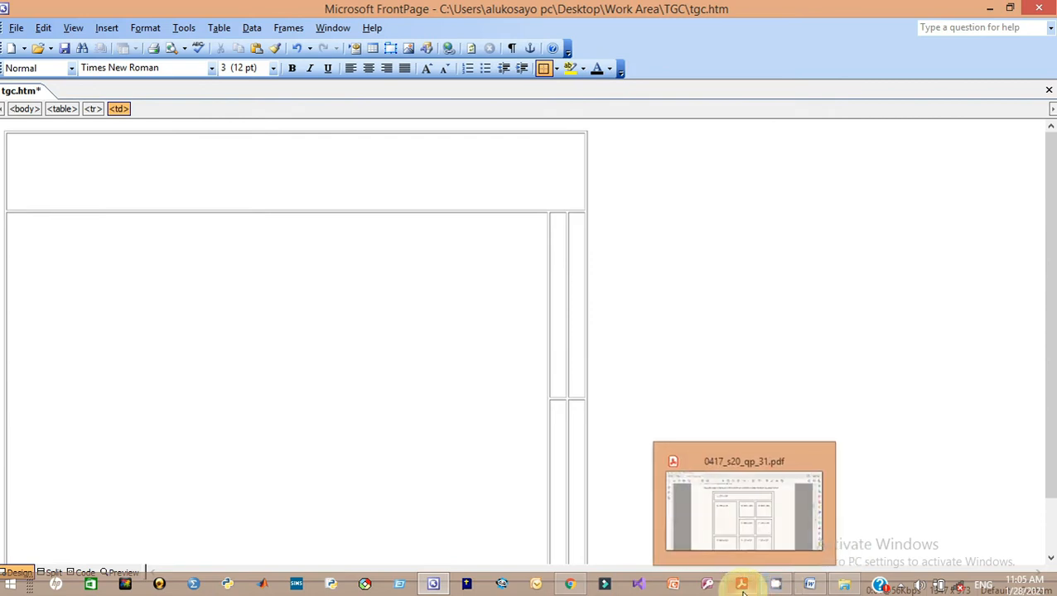
{"action": "mouse_move", "coordinate": [745, 530]}
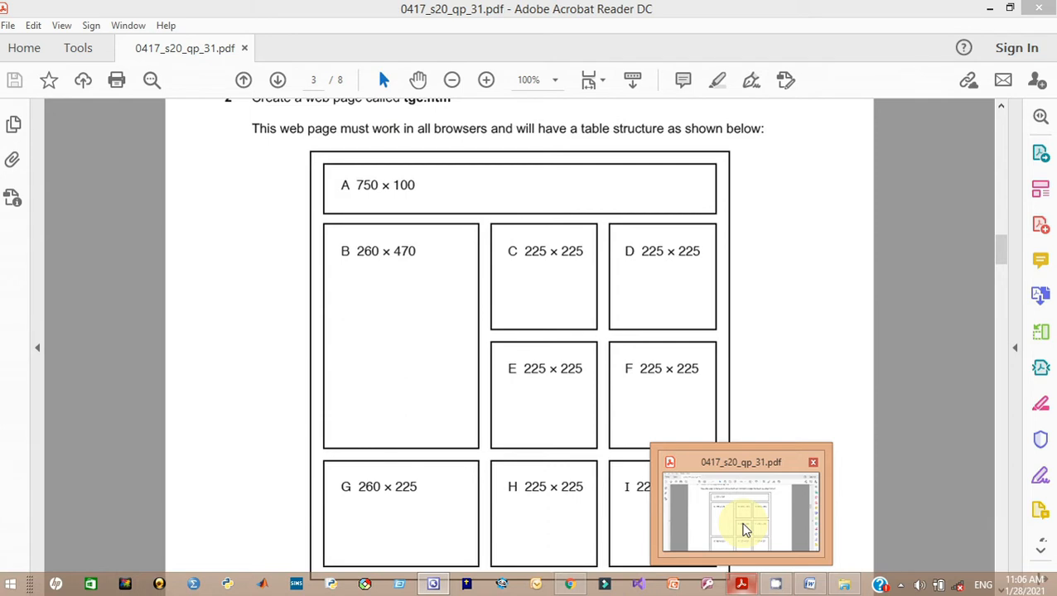
{"action": "left_click", "coordinate": [743, 530]}
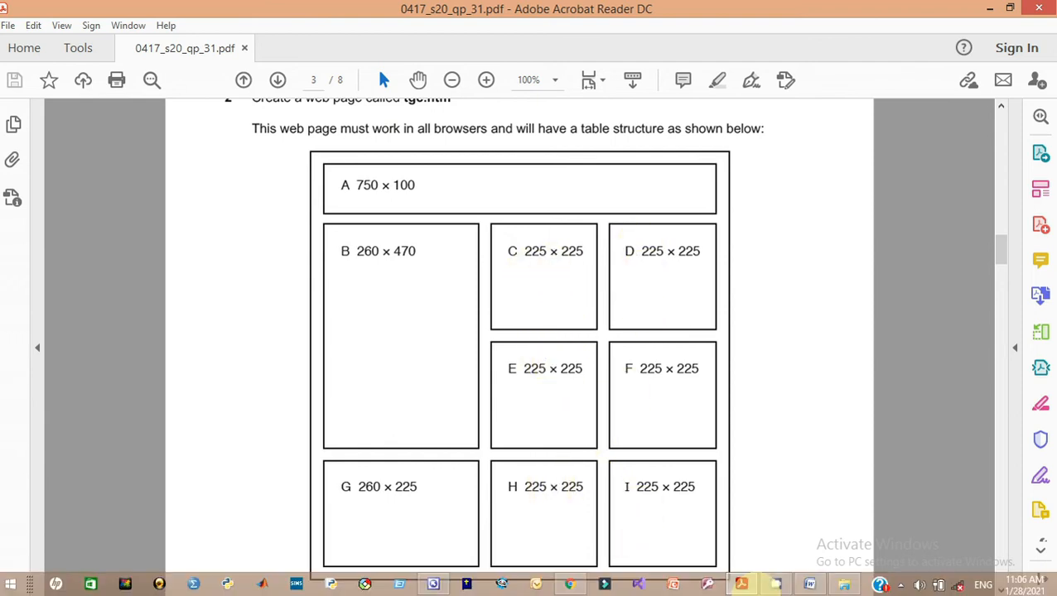
Return to tgc.htm and select the four narrow cells on the table's right
{"action": "mouse_move", "coordinate": [783, 587]}
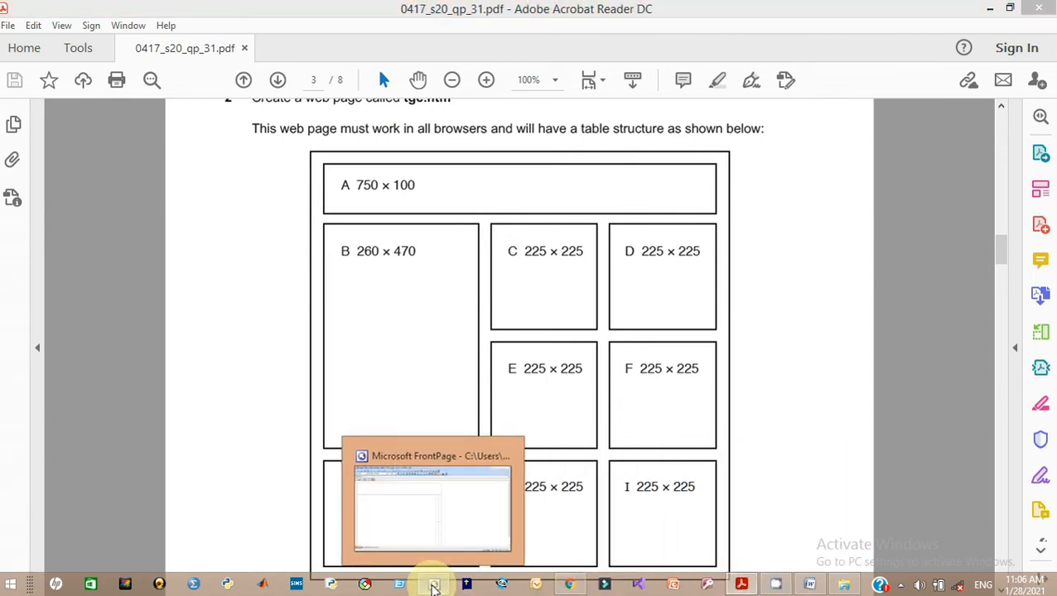
{"action": "left_click", "coordinate": [432, 587]}
{"action": "left_click_drag", "start_coordinate": [563, 333], "coordinate": [573, 531]}
{"action": "left_click_drag", "start_coordinate": [1045, 414], "coordinate": [1045, 485]}
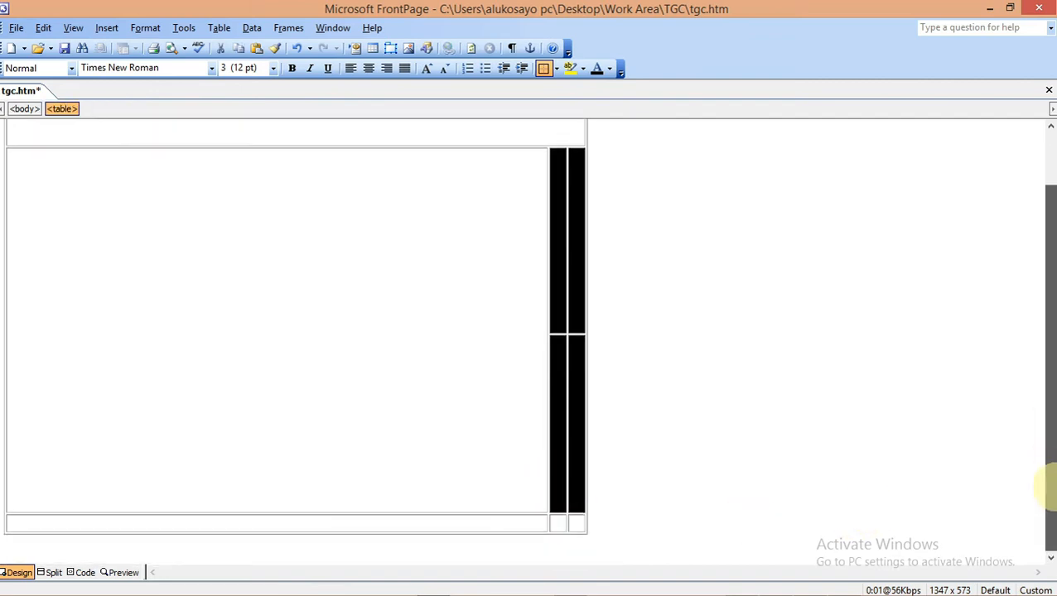
Make the four selected right-hand cells C–F 225 × 225 pixels each
{"action": "right_click", "coordinate": [576, 286]}
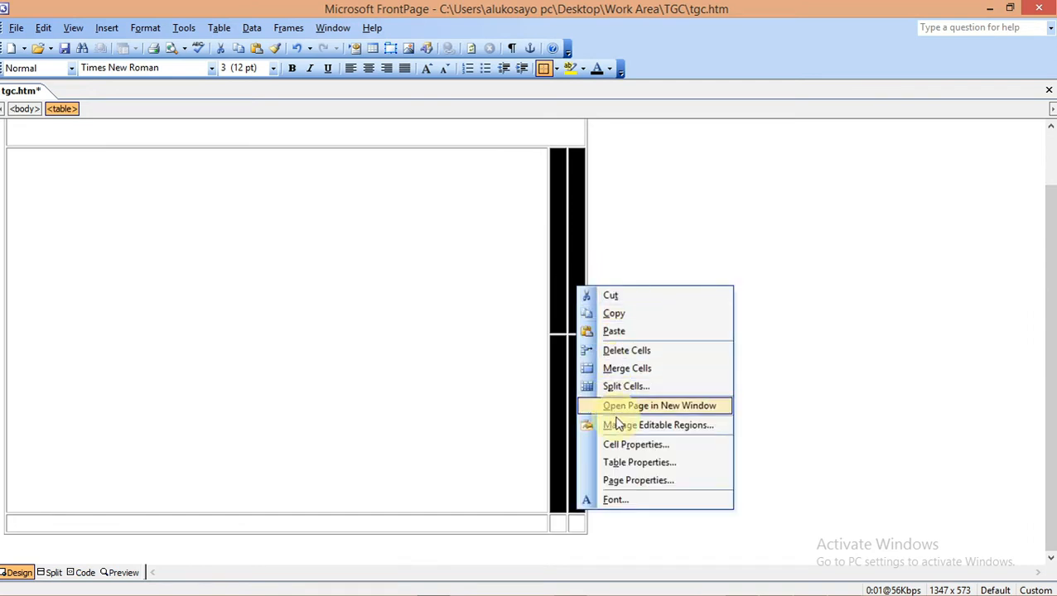
{"action": "left_click", "coordinate": [618, 446]}
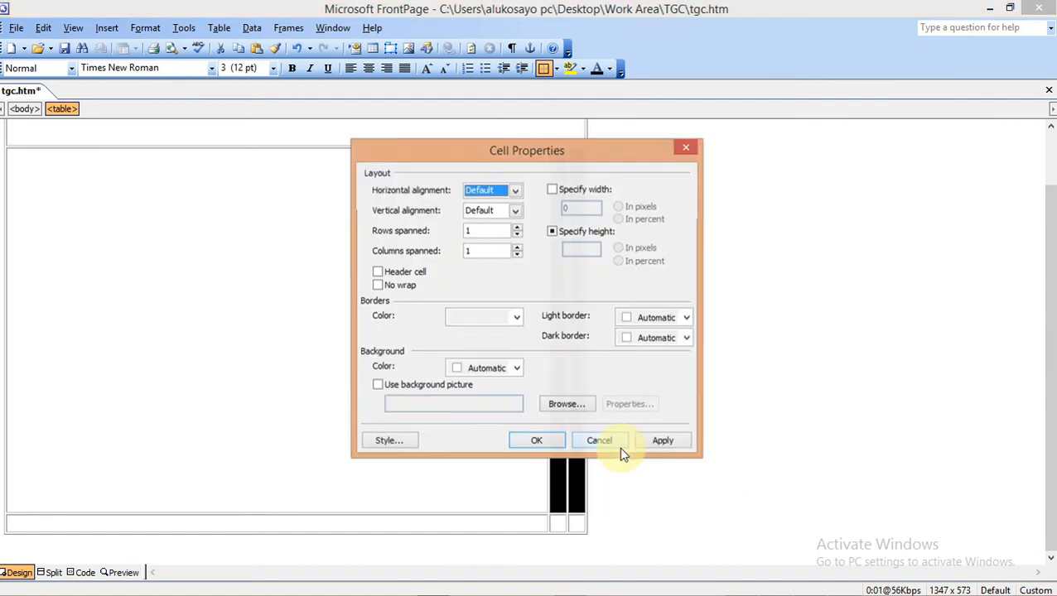
{"action": "left_click", "coordinate": [552, 191]}
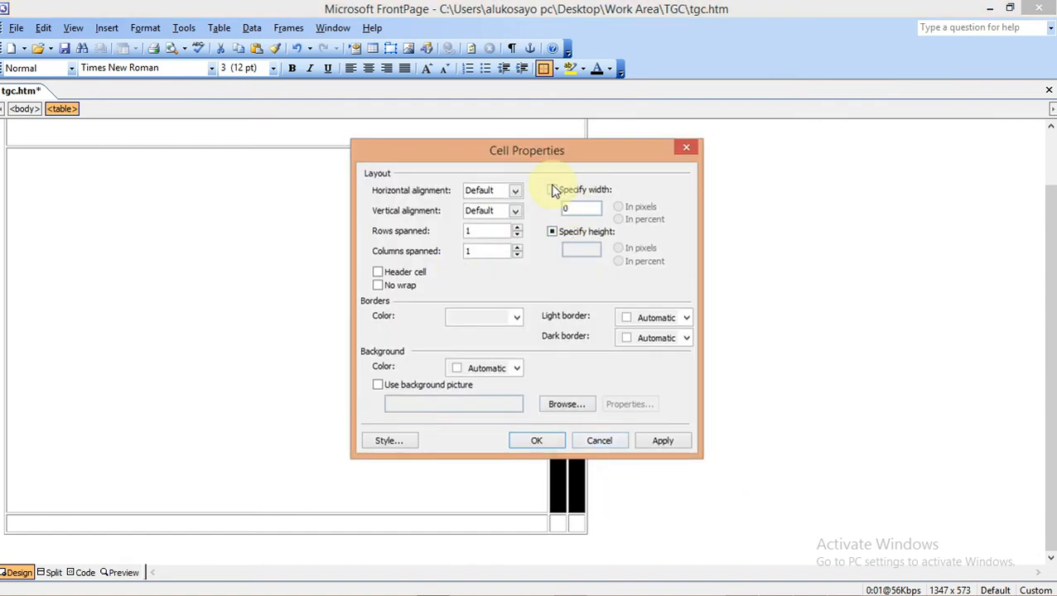
{"action": "left_click", "coordinate": [552, 233]}
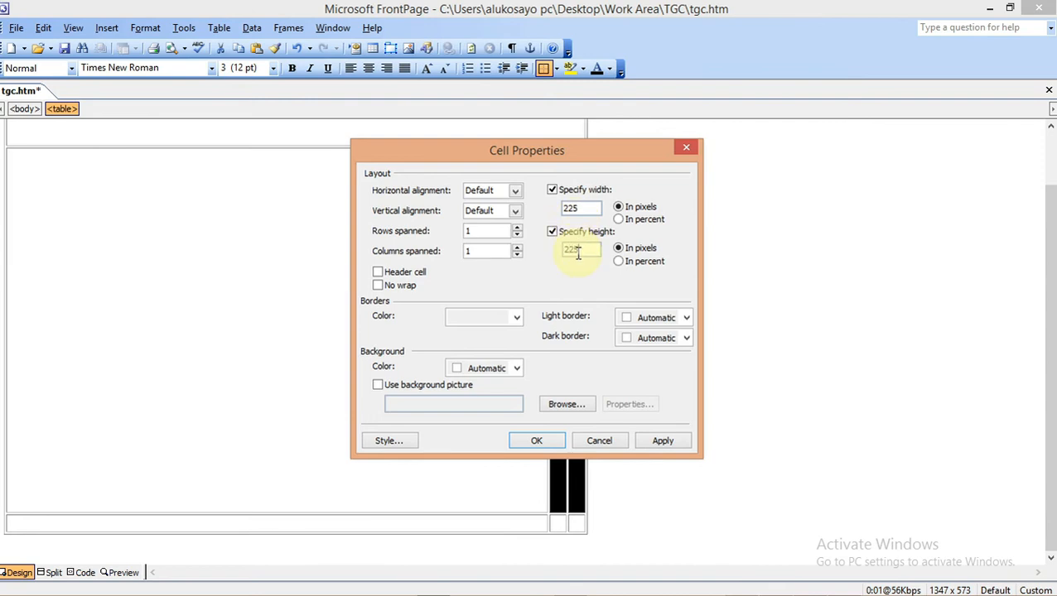
{"action": "left_click", "coordinate": [659, 443]}
{"action": "left_click", "coordinate": [533, 442]}
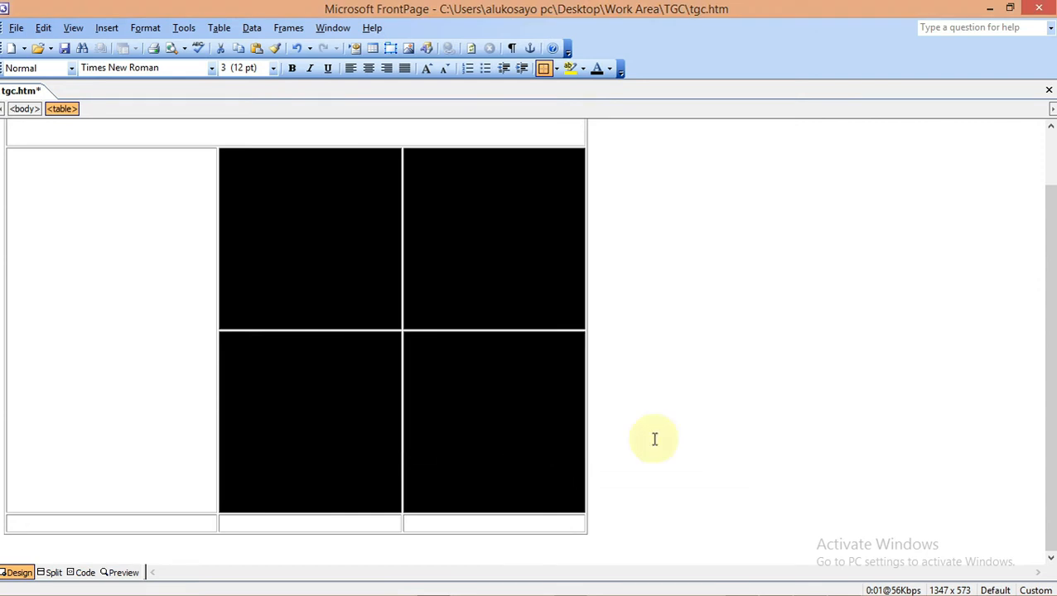
{"action": "left_click", "coordinate": [749, 477]}
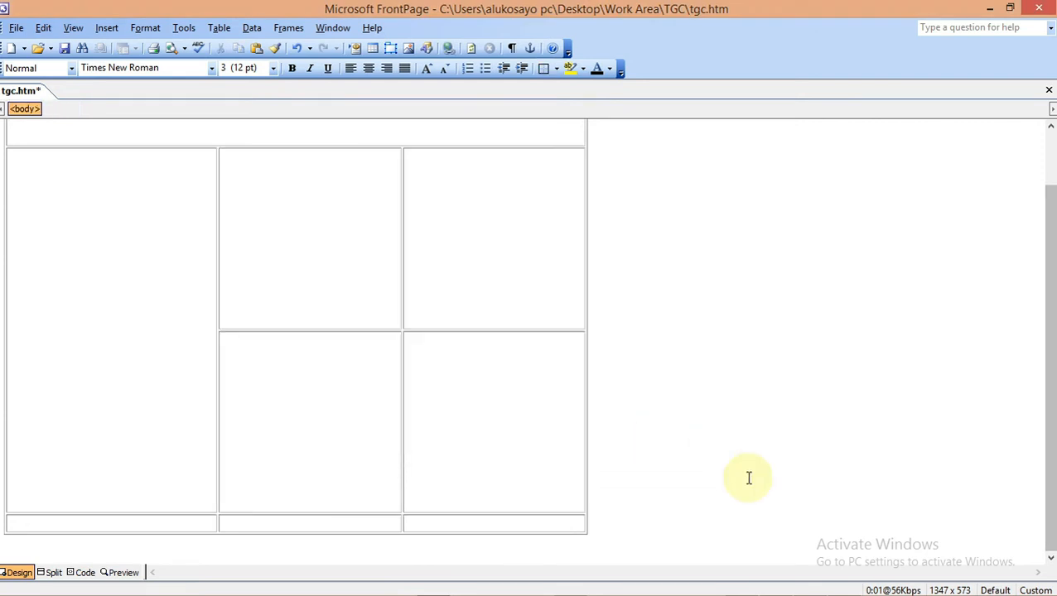
Bring the question paper back up to check the remaining cell sizes
{"action": "mouse_move", "coordinate": [667, 590]}
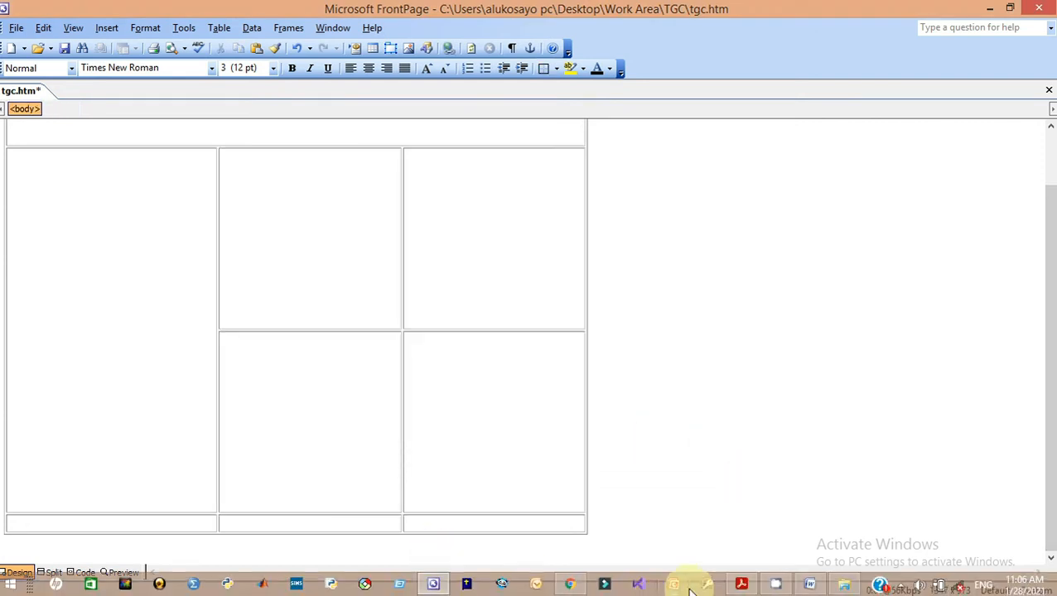
{"action": "left_click", "coordinate": [741, 585]}
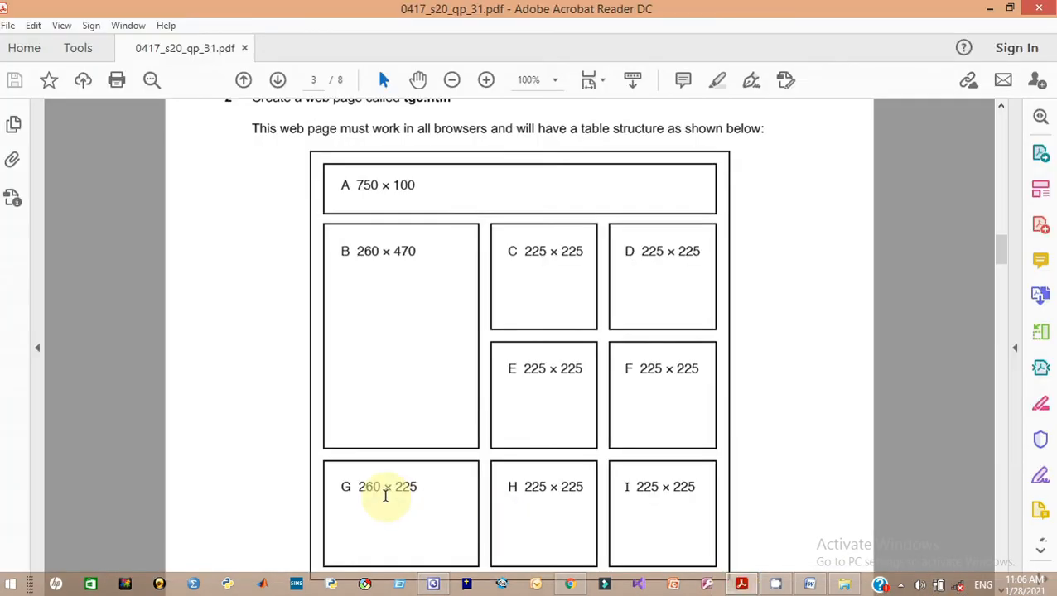
{"action": "mouse_move", "coordinate": [675, 590]}
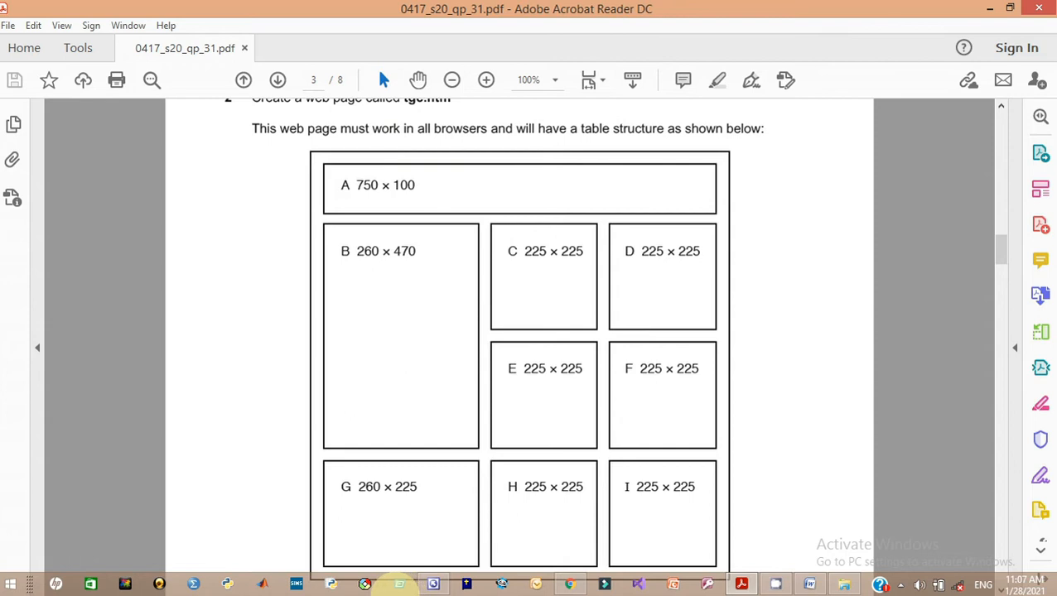
Fix the bottom-left cell G at 260 pixels wide by 225 pixels high
{"action": "left_click", "coordinate": [432, 584]}
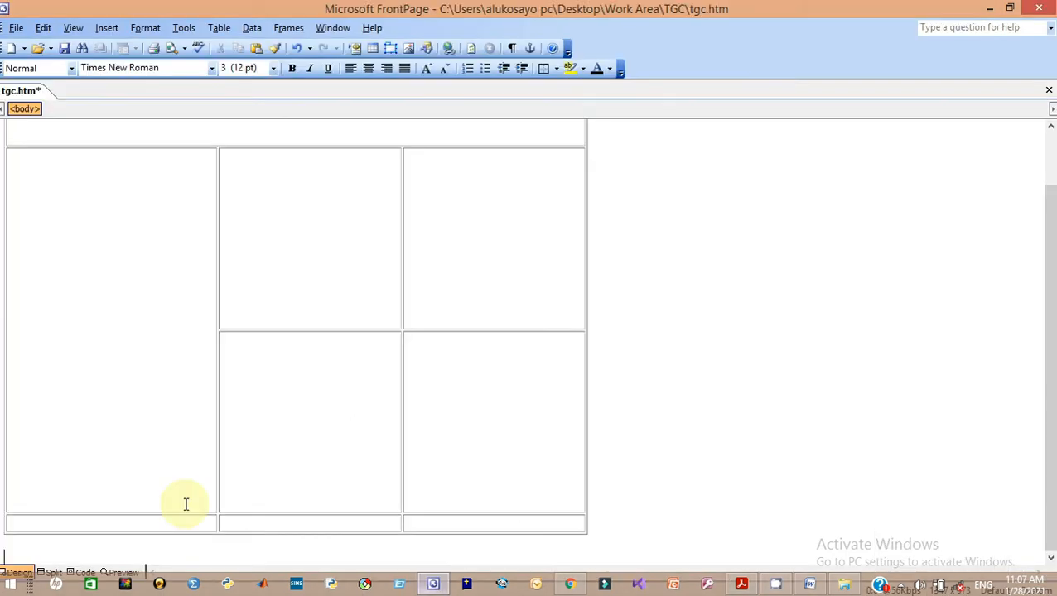
{"action": "left_click", "coordinate": [140, 527]}
{"action": "right_click", "coordinate": [119, 526]}
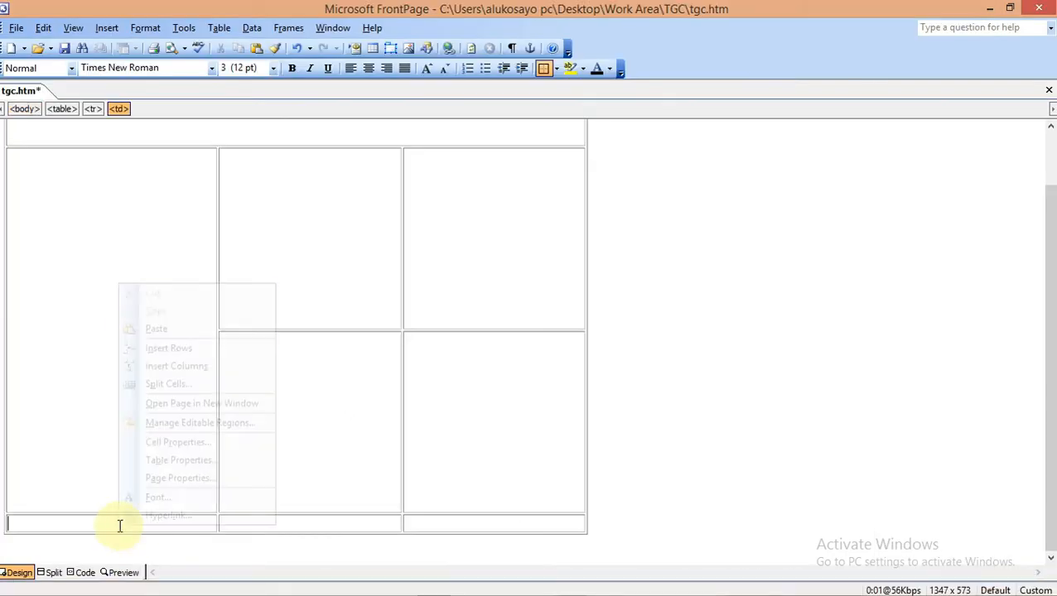
{"action": "left_click", "coordinate": [175, 445]}
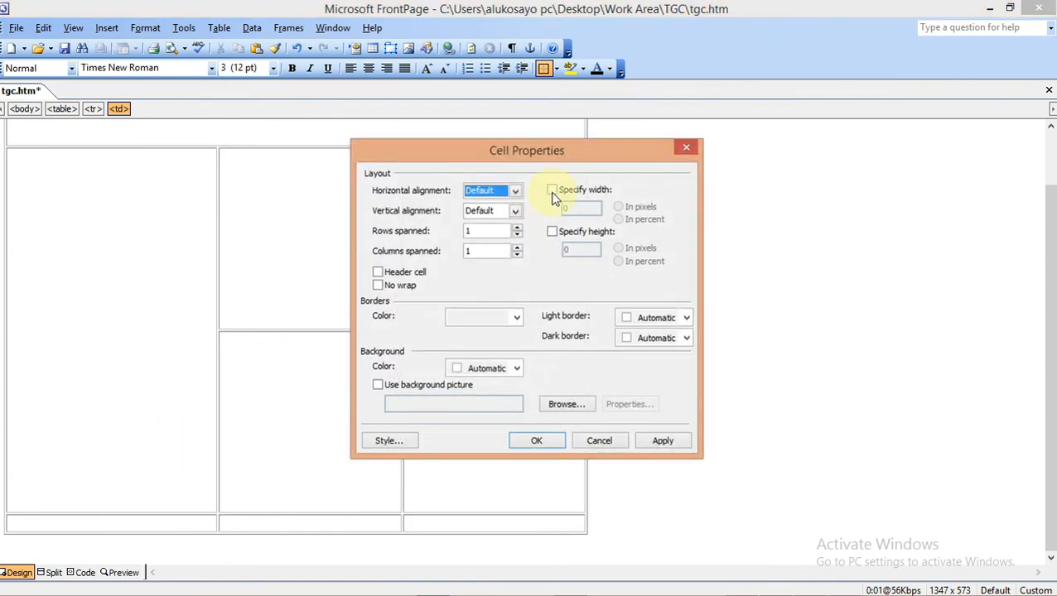
{"action": "left_click", "coordinate": [551, 190]}
{"action": "left_click", "coordinate": [551, 233]}
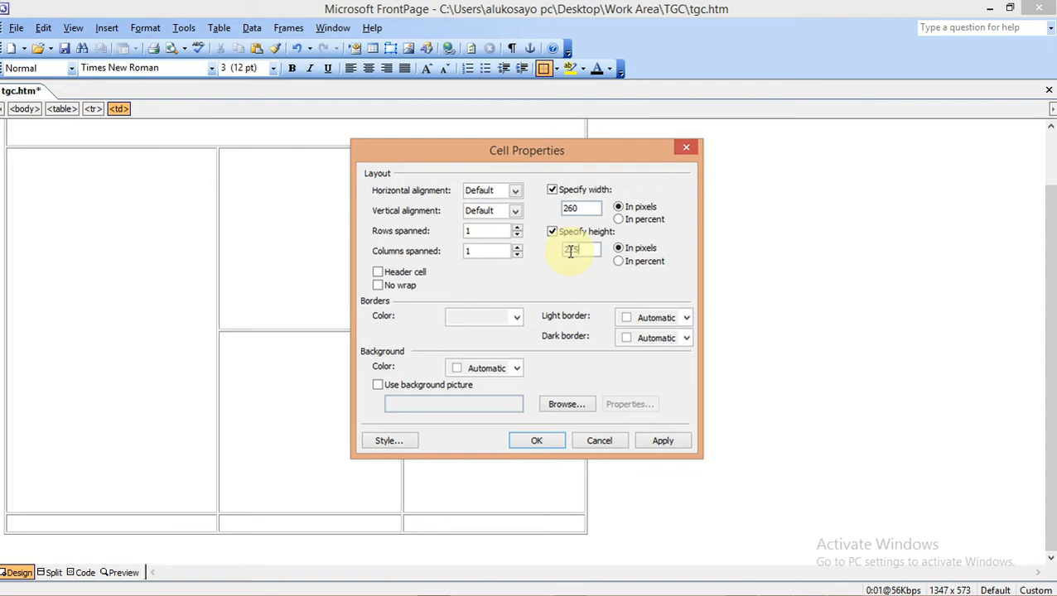
{"action": "left_click", "coordinate": [662, 443]}
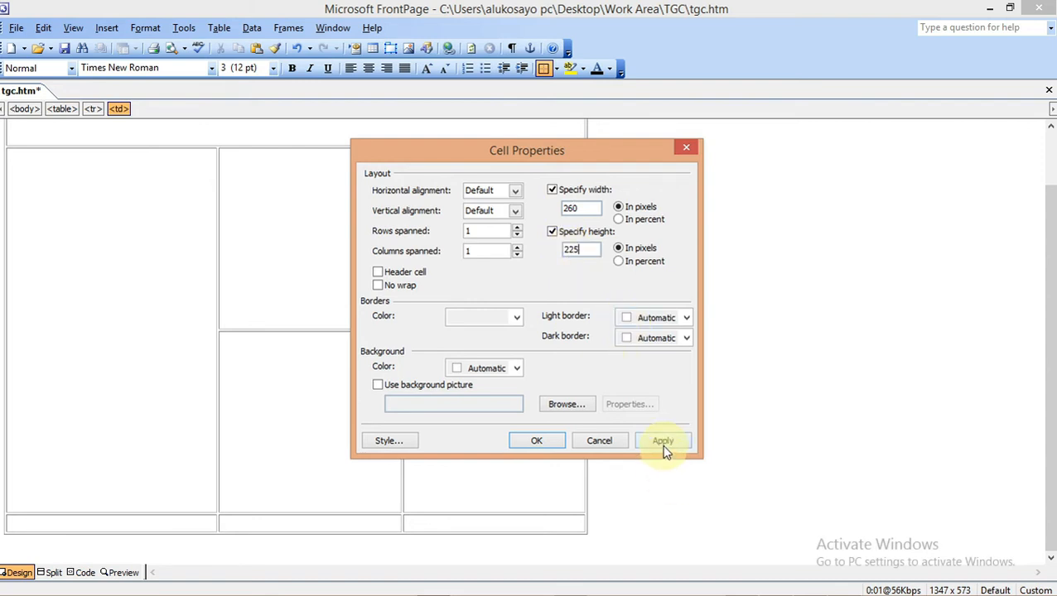
{"action": "left_click", "coordinate": [540, 442]}
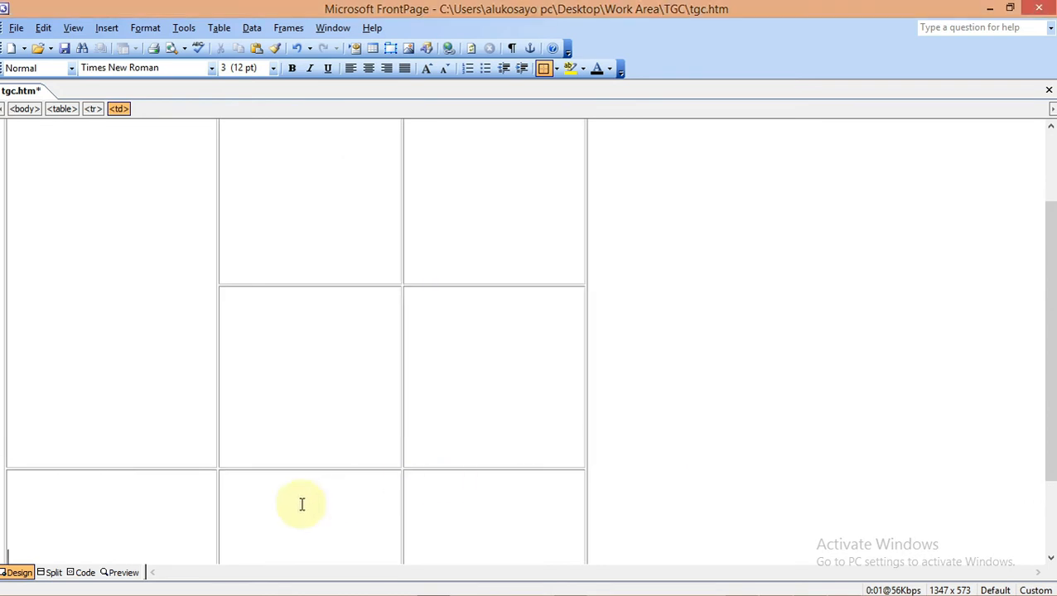
Select bottom-right cells H and I and fix both at 225 × 225 pixels
{"action": "left_click_drag", "start_coordinate": [302, 503], "coordinate": [518, 521]}
{"action": "right_click", "coordinate": [485, 503]}
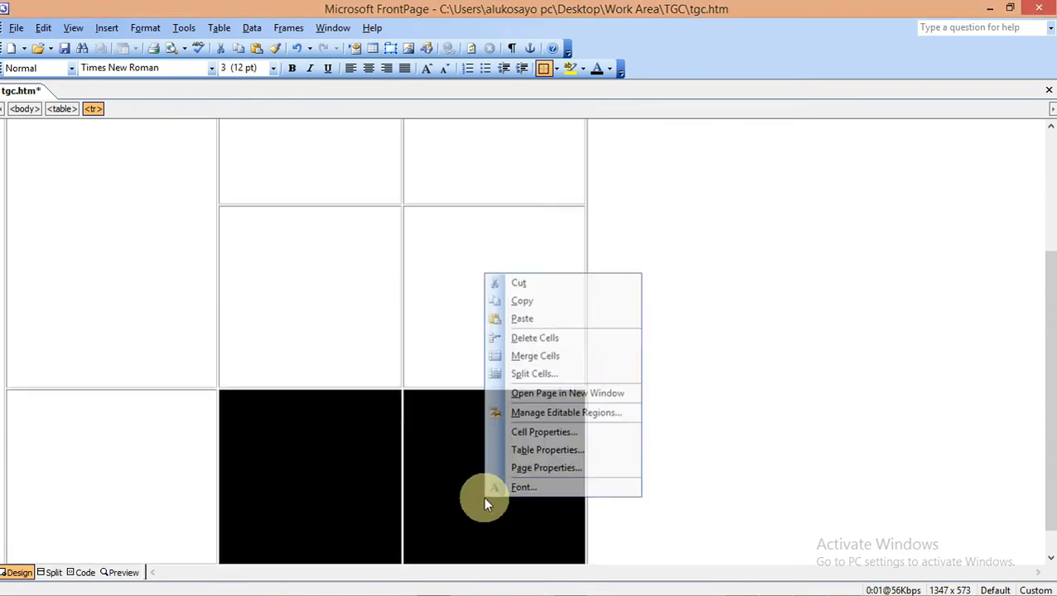
{"action": "left_click", "coordinate": [535, 439]}
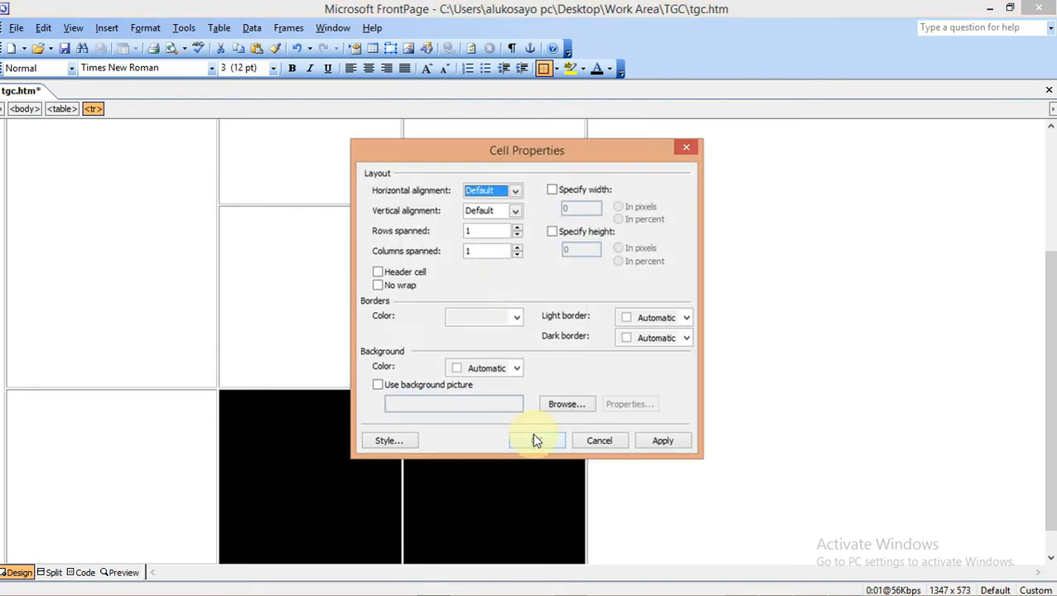
{"action": "left_click", "coordinate": [552, 198]}
{"action": "left_click", "coordinate": [552, 232]}
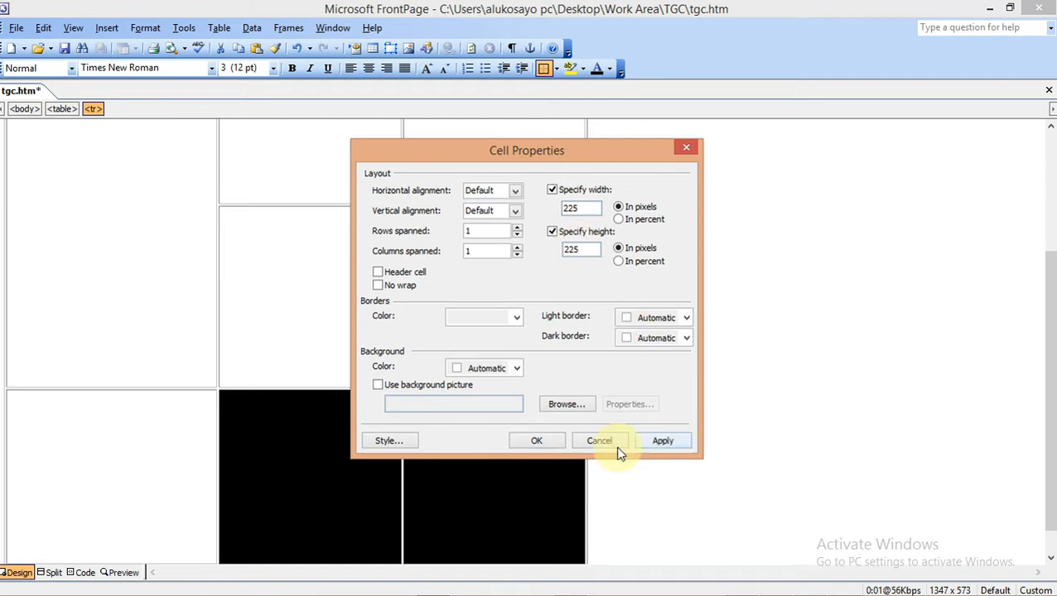
{"action": "left_click", "coordinate": [550, 446]}
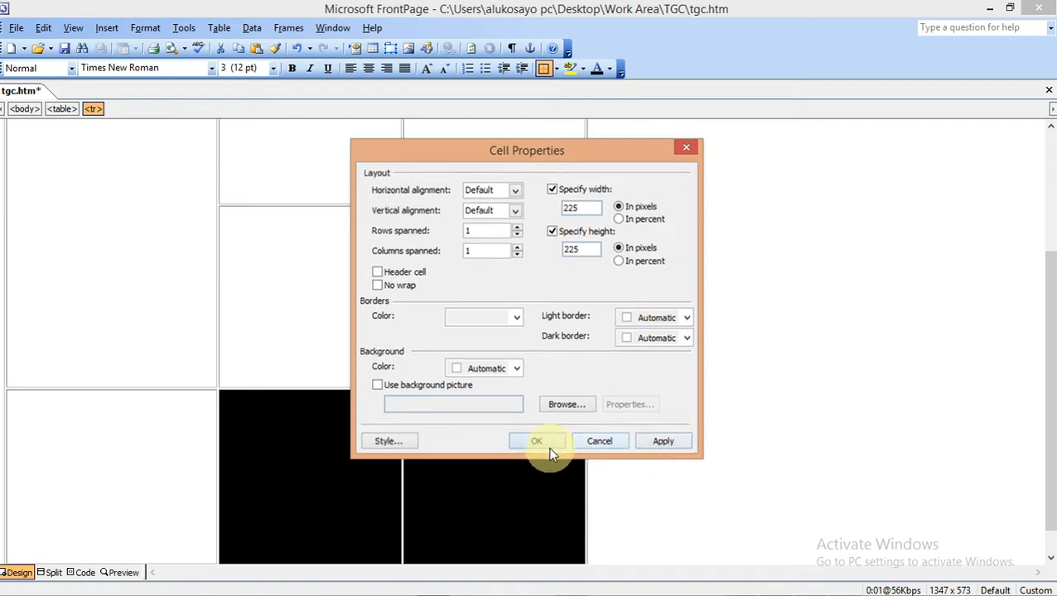
{"action": "left_click", "coordinate": [1006, 447]}
{"action": "left_click_drag", "start_coordinate": [1050, 448], "coordinate": [1050, 277]}
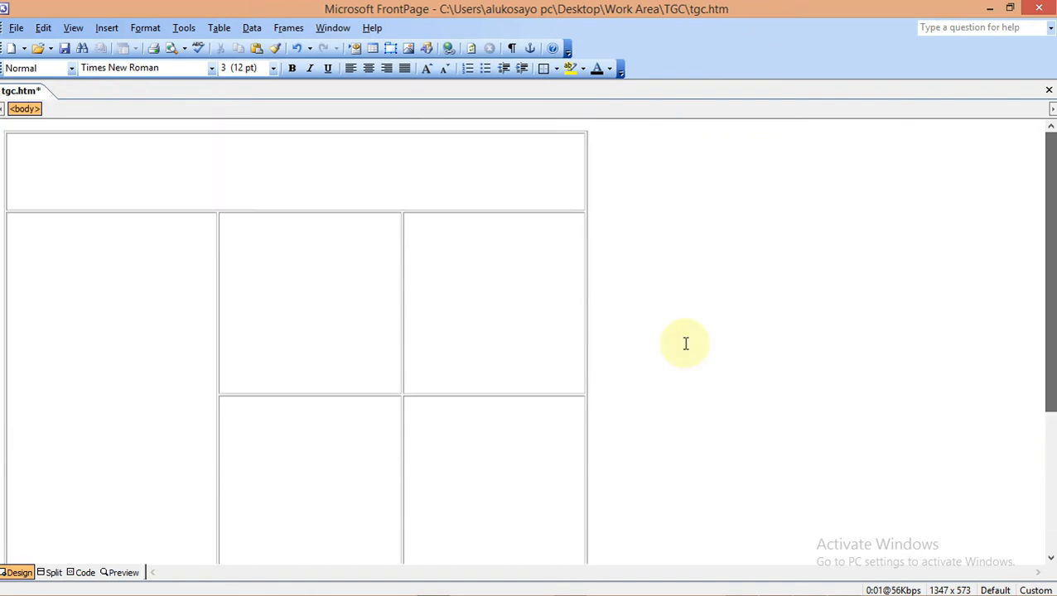
Review the Cell Properties of tall cell B and top cell A (750 × 100) without changes
{"action": "left_click", "coordinate": [136, 324]}
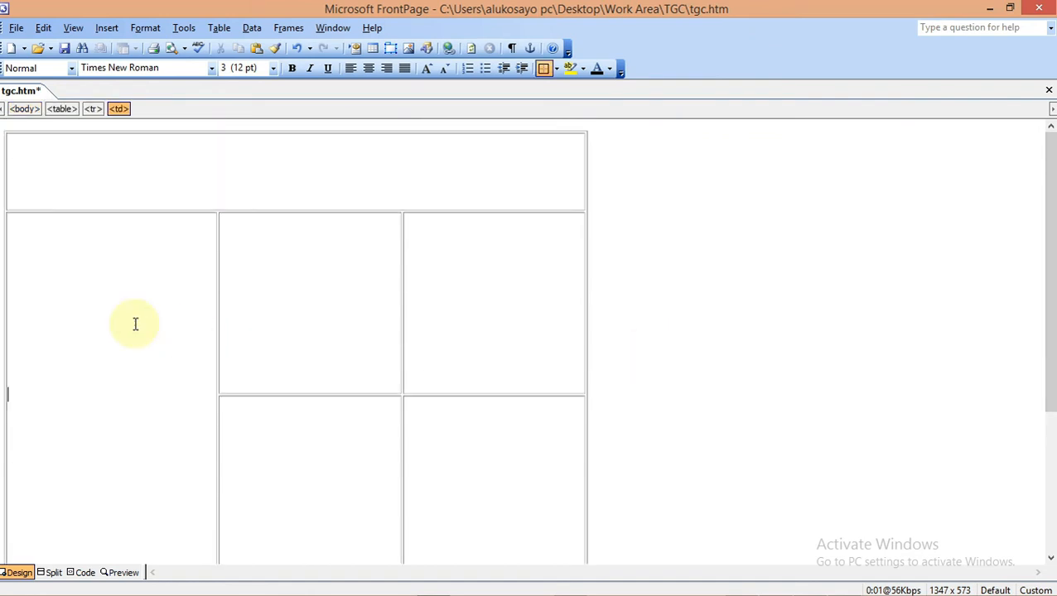
{"action": "right_click", "coordinate": [37, 372]}
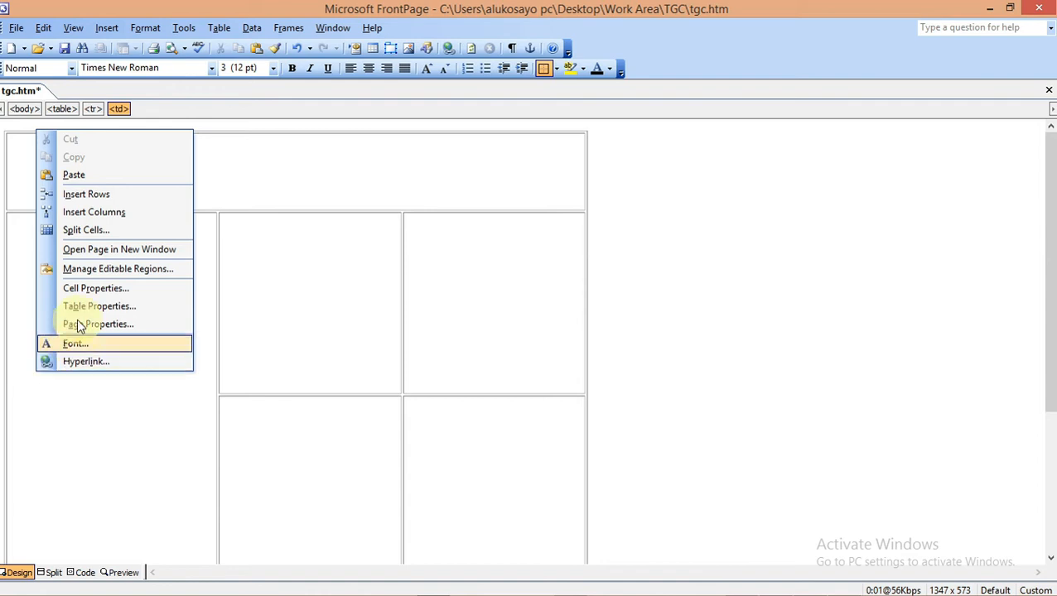
{"action": "left_click", "coordinate": [82, 290]}
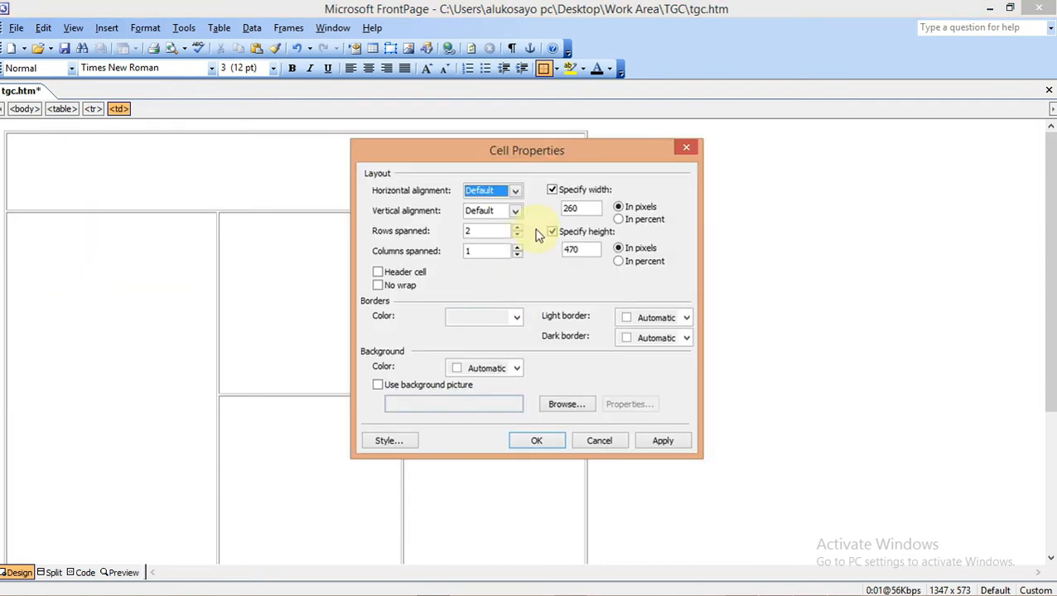
{"action": "left_click", "coordinate": [686, 148]}
{"action": "right_click", "coordinate": [375, 164]}
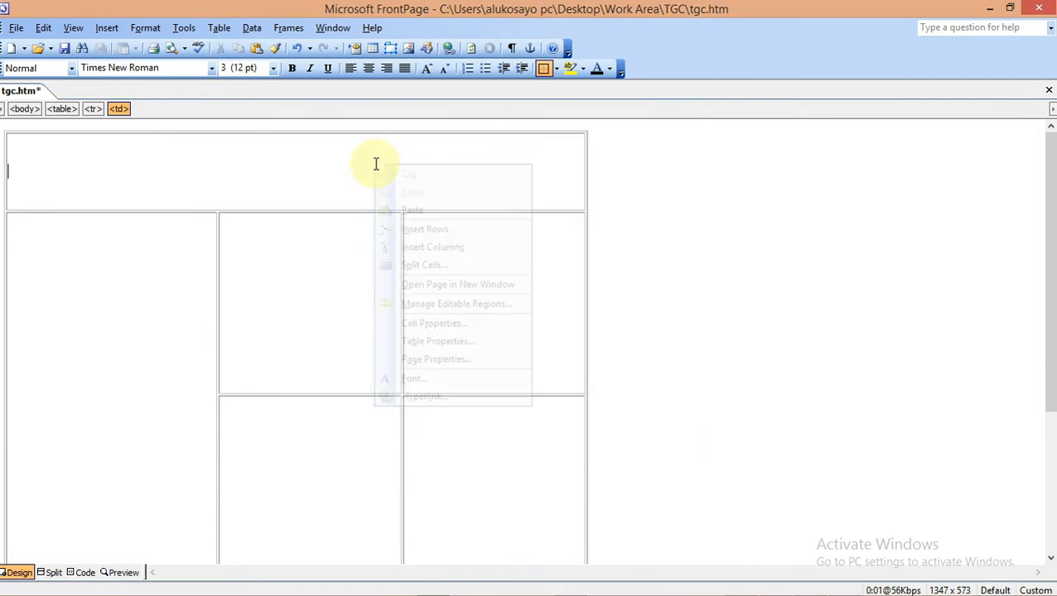
{"action": "left_click", "coordinate": [425, 324]}
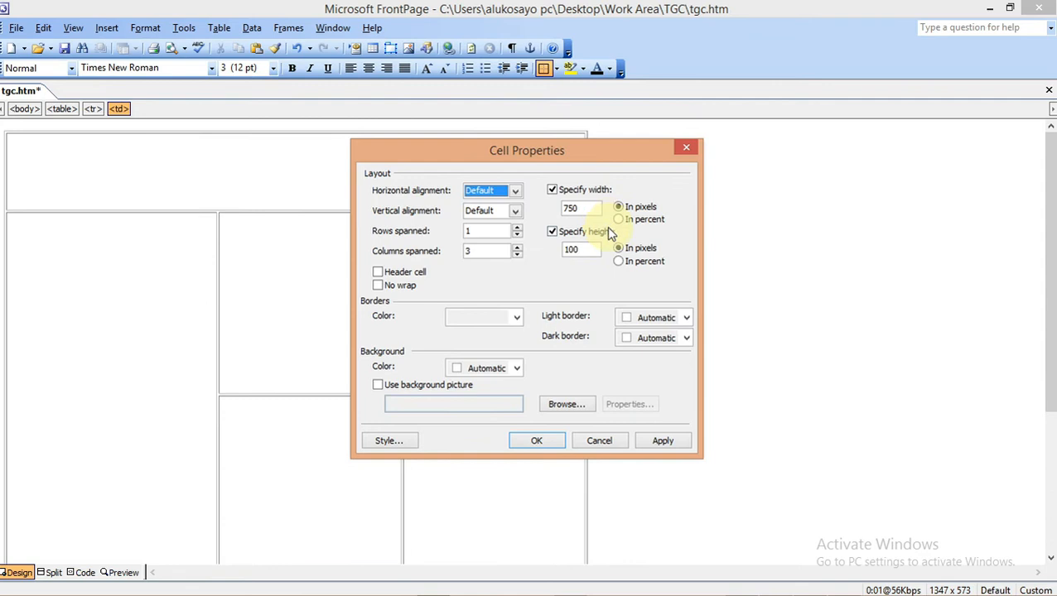
{"action": "left_click", "coordinate": [686, 150]}
Confirm a lower cell reads 225 × 225, then return to the exam PDF
{"action": "left_click_drag", "start_coordinate": [1047, 396], "coordinate": [1051, 553]}
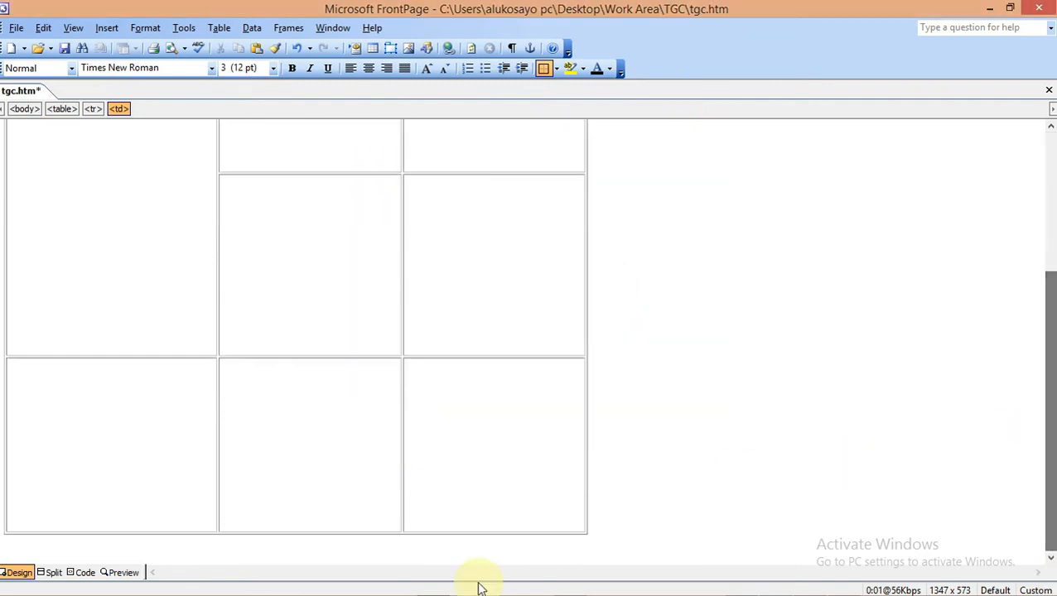
{"action": "right_click", "coordinate": [263, 507]}
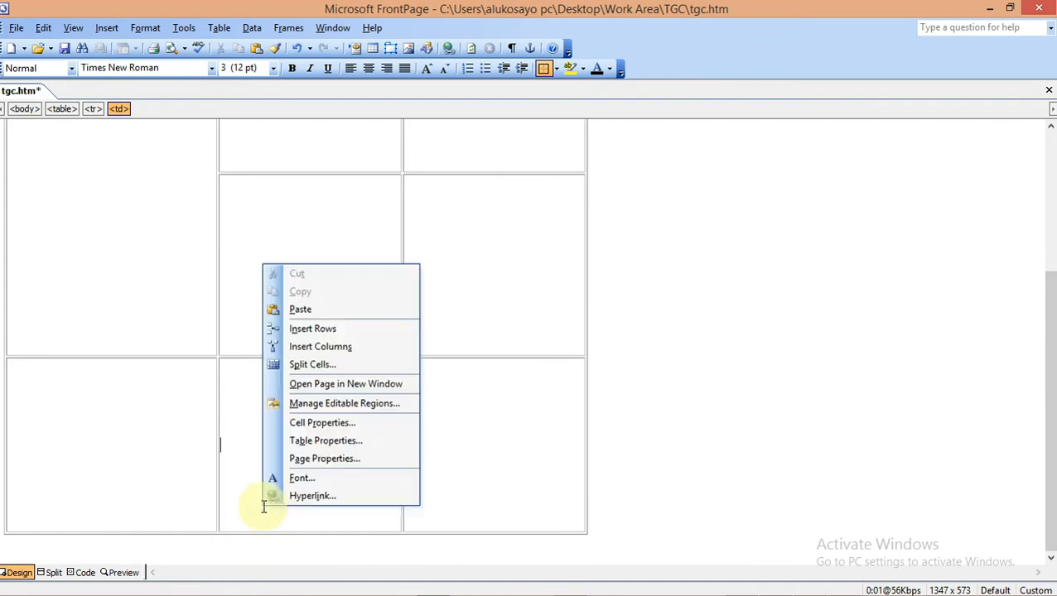
{"action": "left_click", "coordinate": [313, 424]}
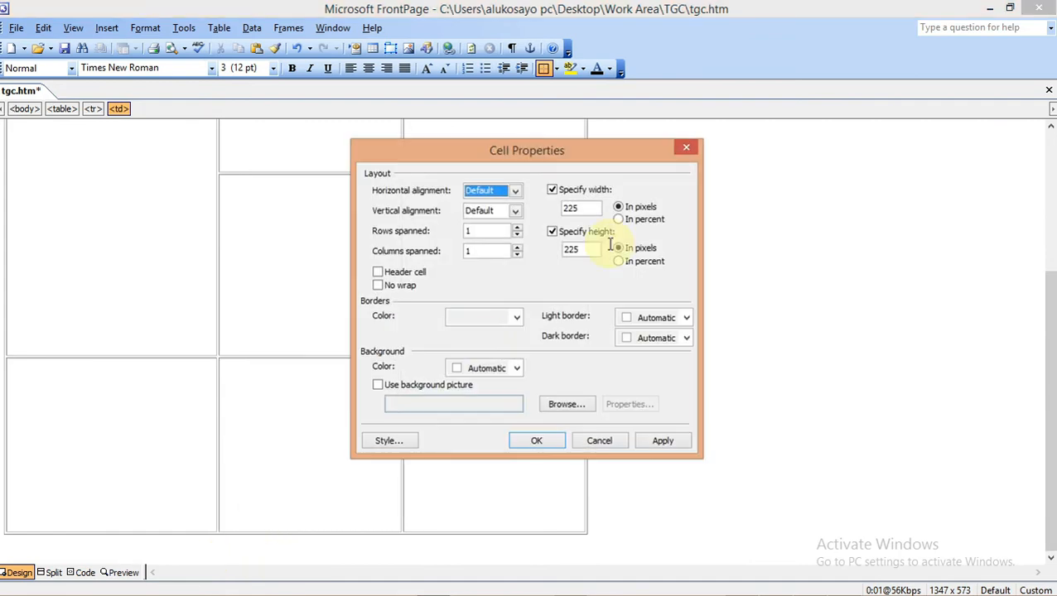
{"action": "left_click", "coordinate": [685, 149]}
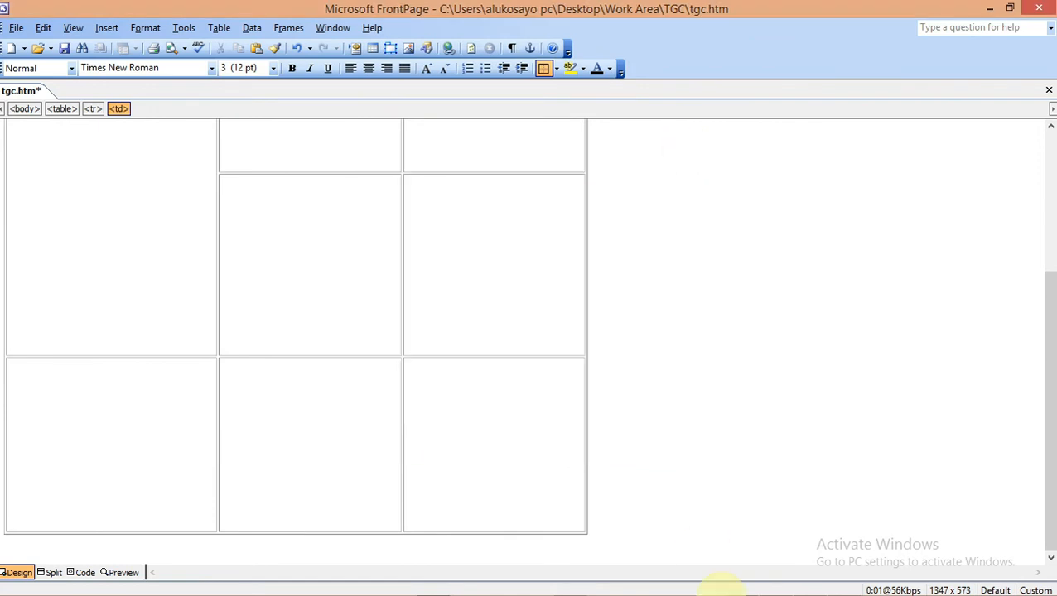
{"action": "left_click", "coordinate": [741, 586]}
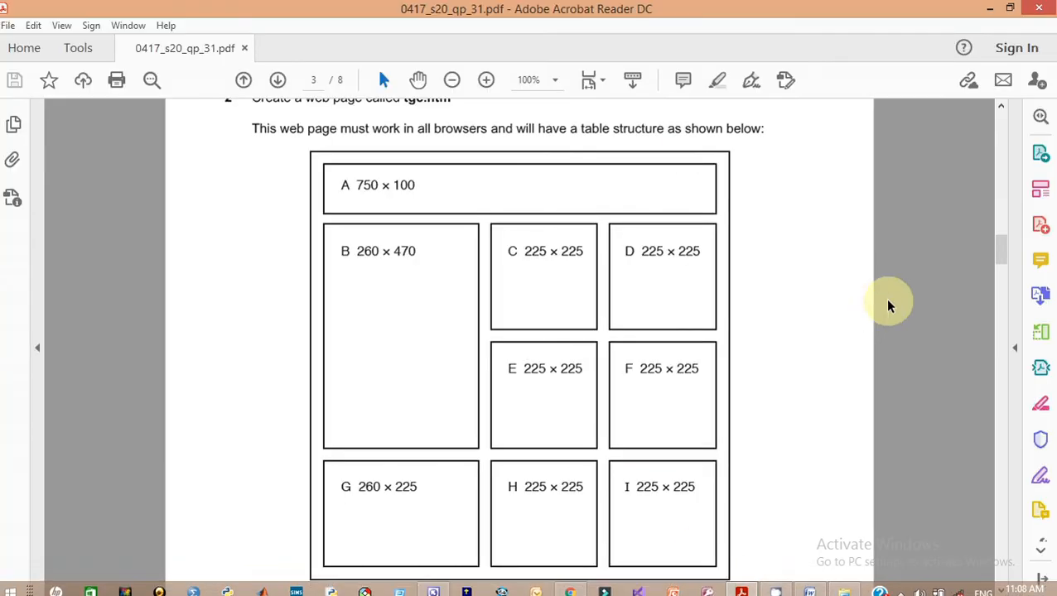
Copy the text 'Tawara Gaming Computers' from question 3 of the question paper
{"action": "left_click_drag", "start_coordinate": [1002, 253], "coordinate": [1004, 279]}
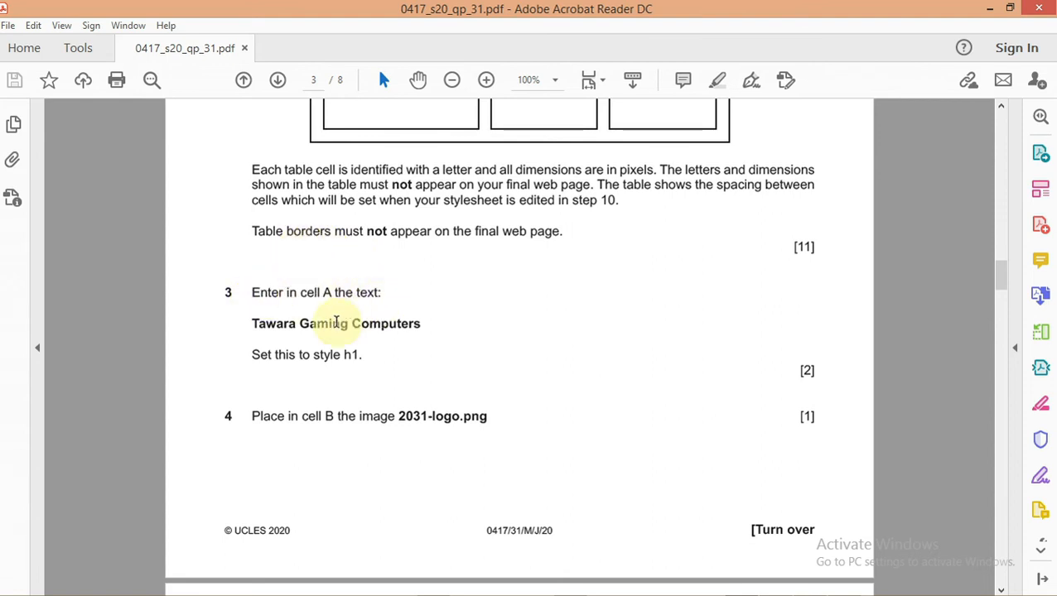
{"action": "left_click_drag", "start_coordinate": [423, 324], "coordinate": [361, 328]}
{"action": "left_click_drag", "start_coordinate": [294, 325], "coordinate": [255, 324]}
{"action": "right_click", "coordinate": [270, 329]}
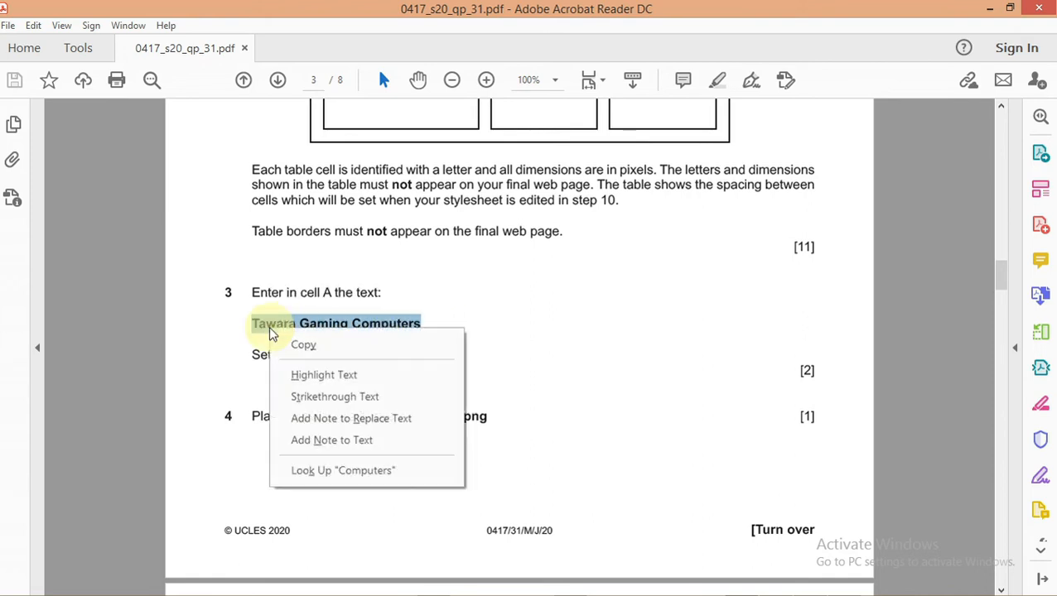
{"action": "left_click", "coordinate": [299, 346]}
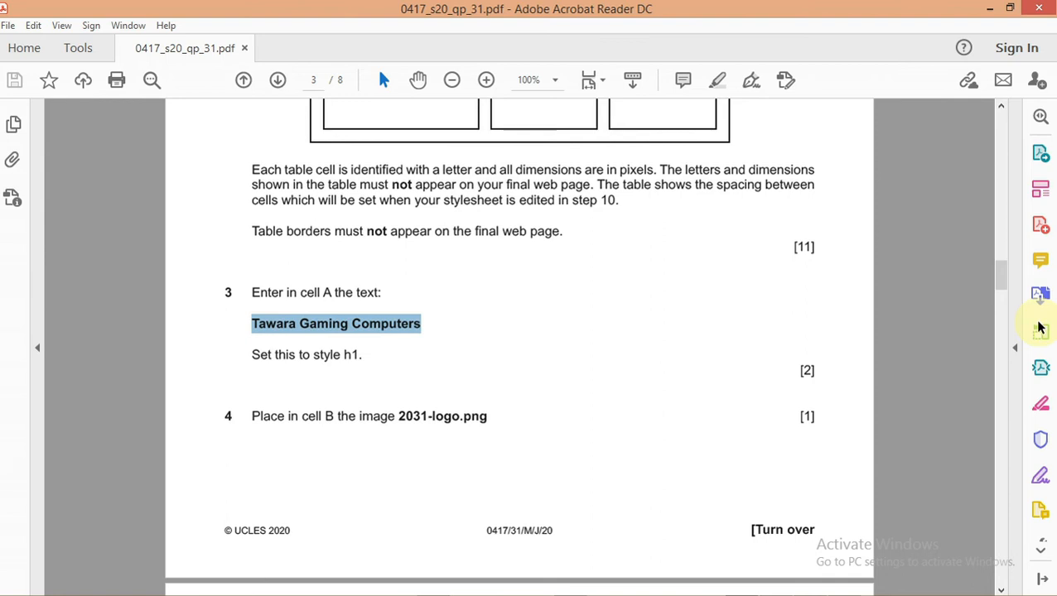
{"action": "left_click_drag", "start_coordinate": [999, 282], "coordinate": [1004, 246]}
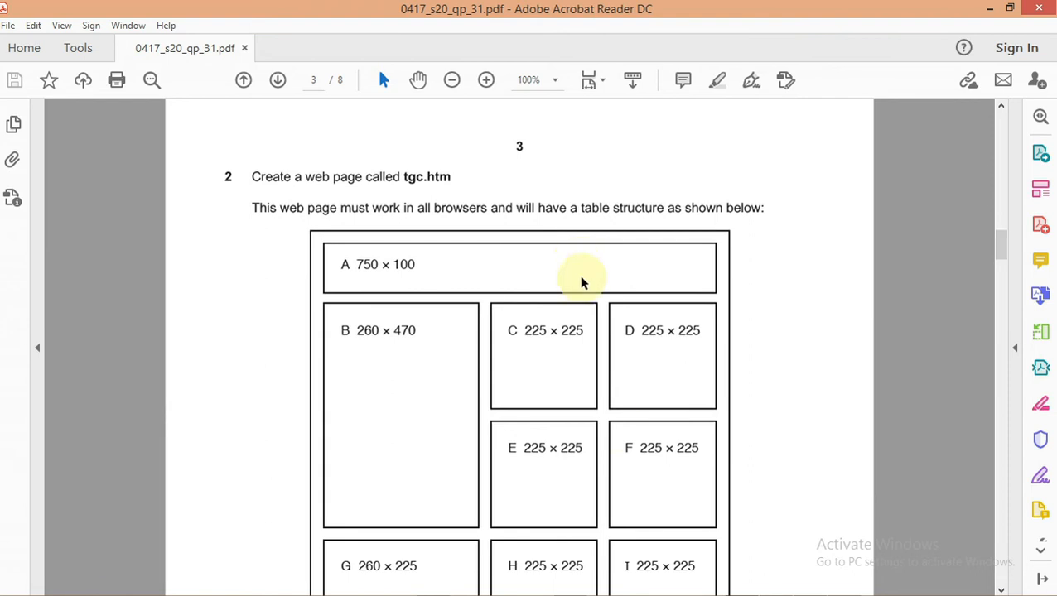
{"action": "mouse_move", "coordinate": [706, 585]}
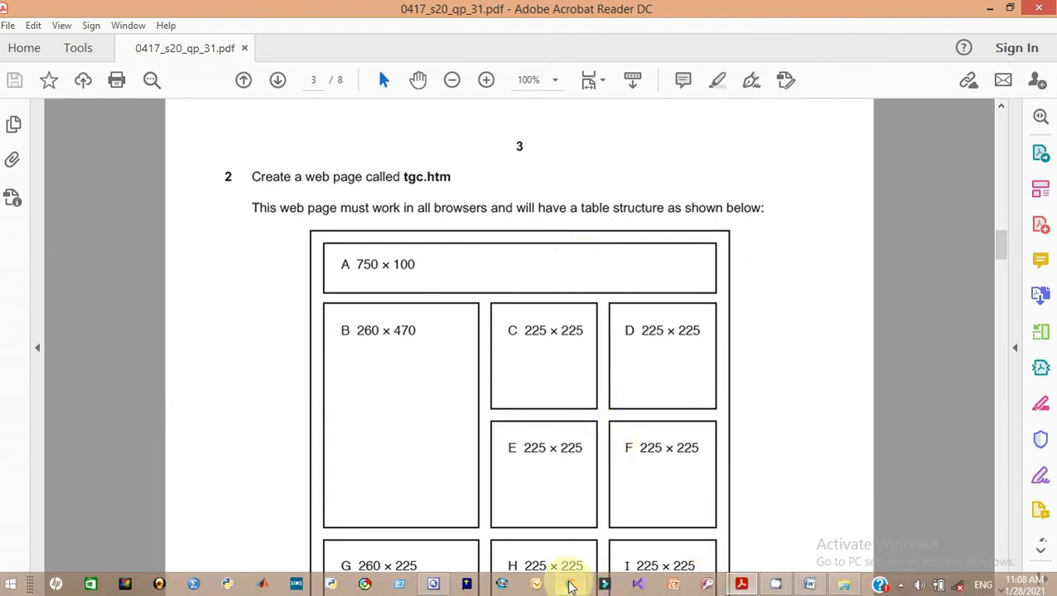
Paste 'Tawara Gaming Computers' into top cell A, then go back to question 3 in the PDF
{"action": "left_click", "coordinate": [432, 584]}
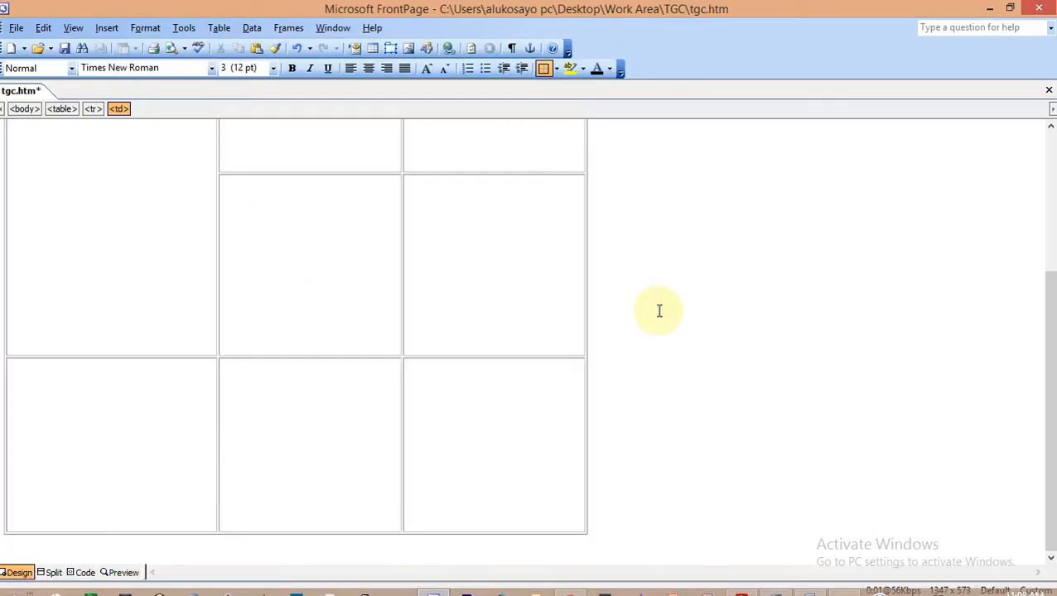
{"action": "left_click_drag", "start_coordinate": [1049, 354], "coordinate": [1045, 164]}
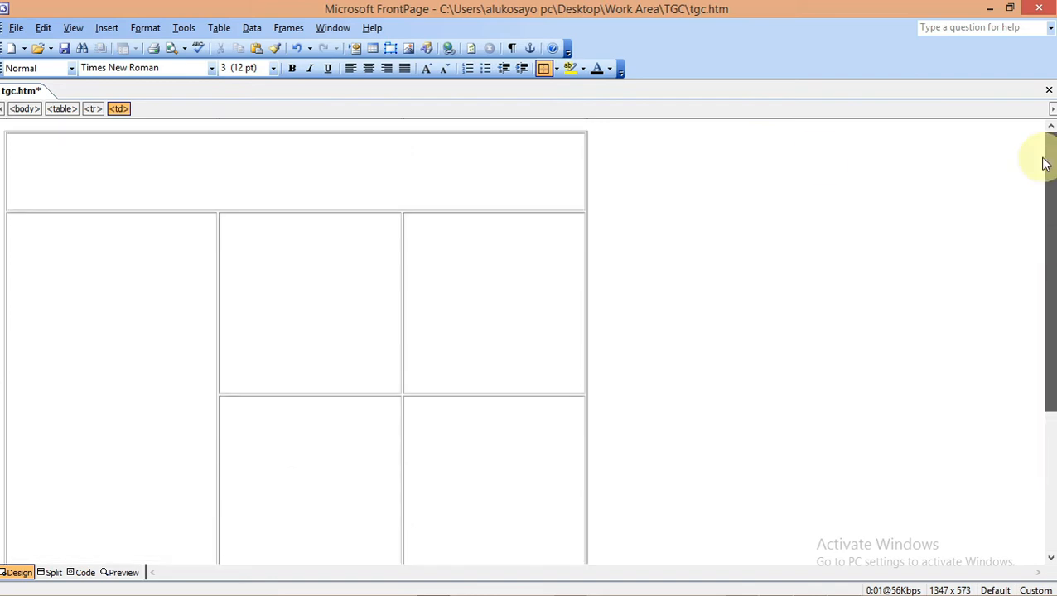
{"action": "left_click", "coordinate": [260, 190]}
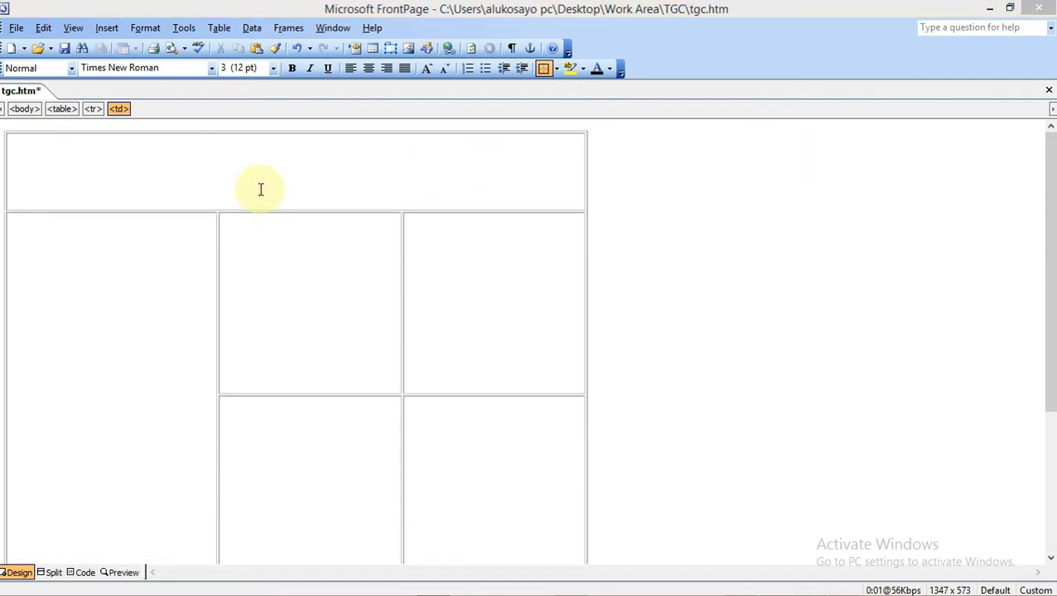
{"action": "key", "text": "ctrl+v"}
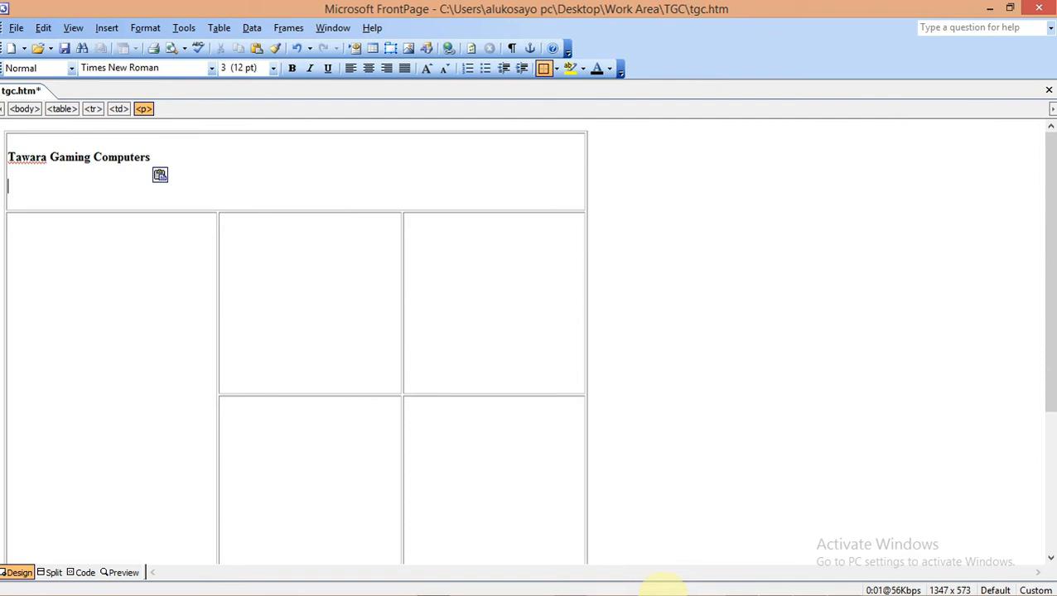
{"action": "left_click", "coordinate": [743, 585]}
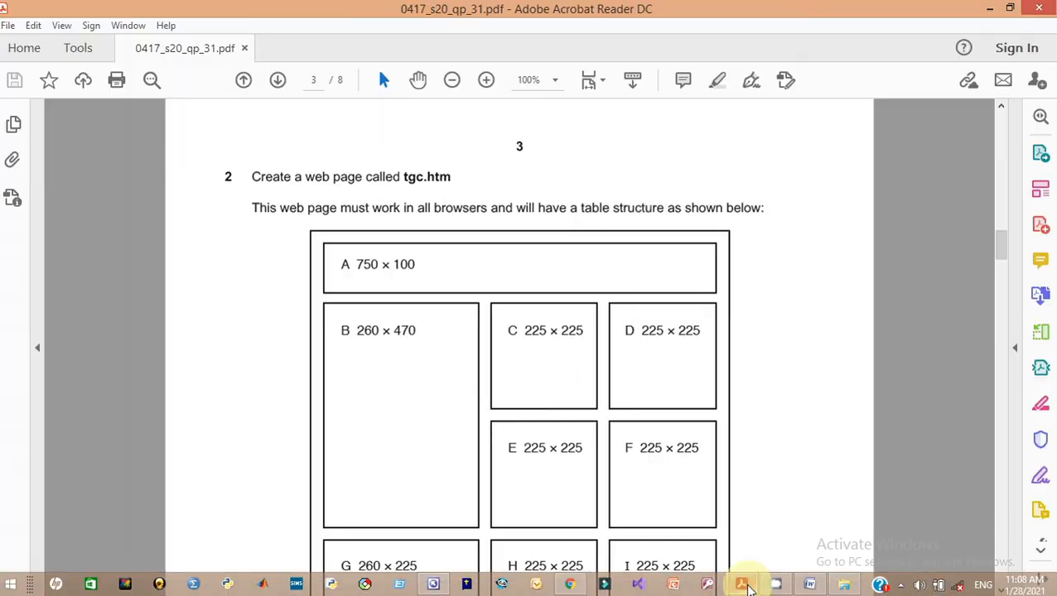
{"action": "left_click_drag", "start_coordinate": [1002, 254], "coordinate": [1002, 288]}
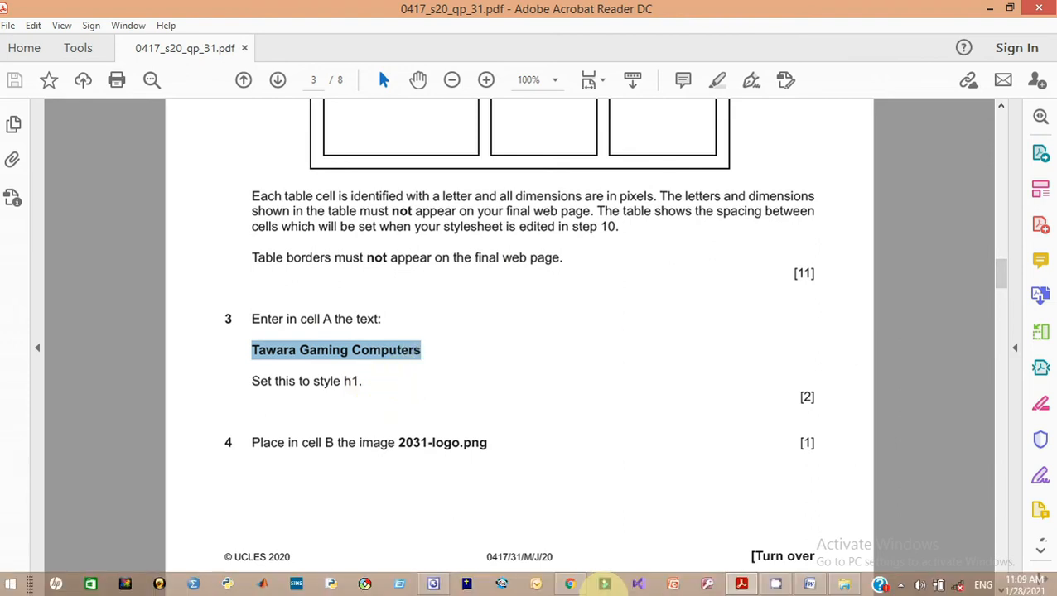
Style 'Tawara Gaming Computers' in cell A of tgc.htm as Heading 1
{"action": "left_click", "coordinate": [437, 587]}
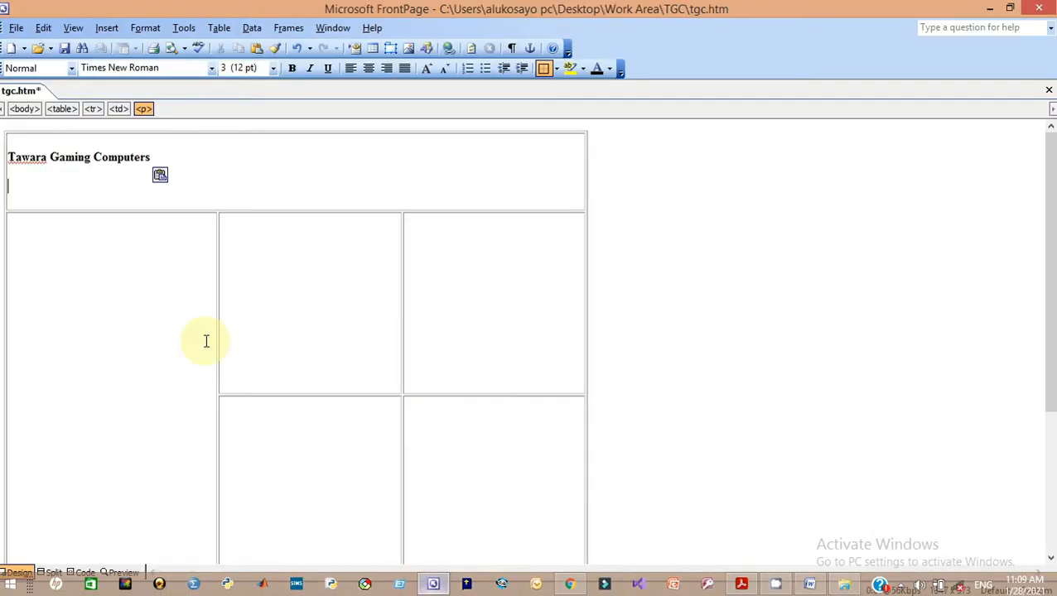
{"action": "left_click", "coordinate": [150, 156]}
{"action": "left_click_drag", "start_coordinate": [100, 165], "coordinate": [58, 163]}
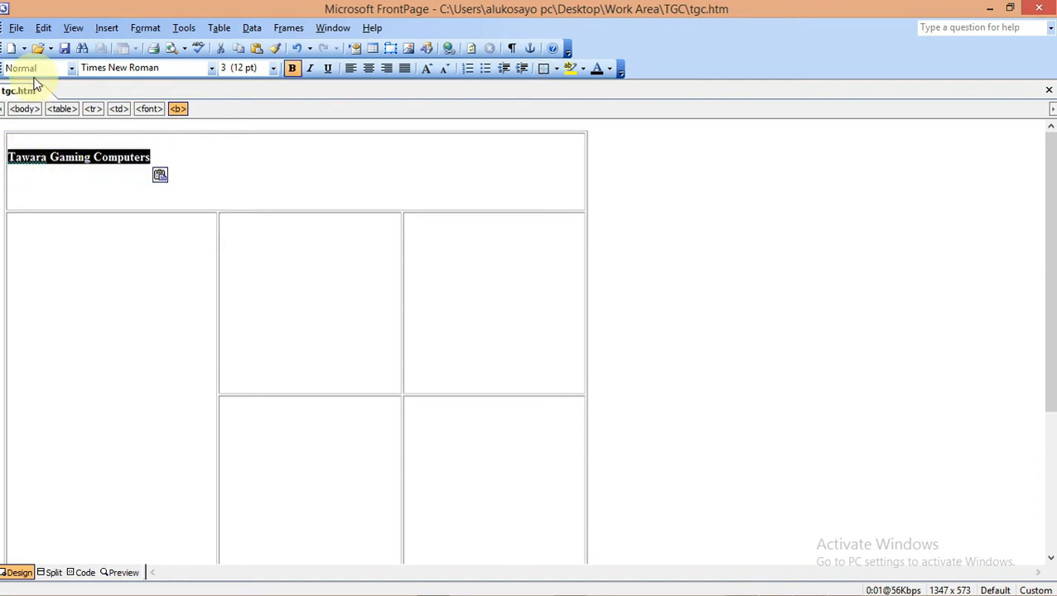
{"action": "left_click", "coordinate": [71, 68]}
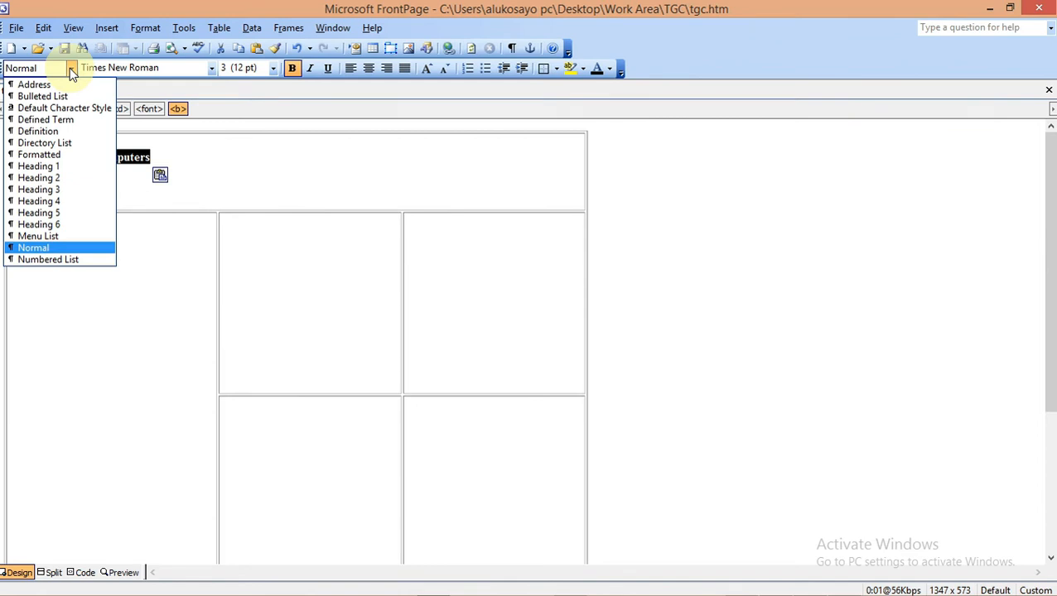
{"action": "left_click", "coordinate": [64, 167]}
Deselect the heading and return to the exam question paper in Acrobat
{"action": "left_click", "coordinate": [768, 223]}
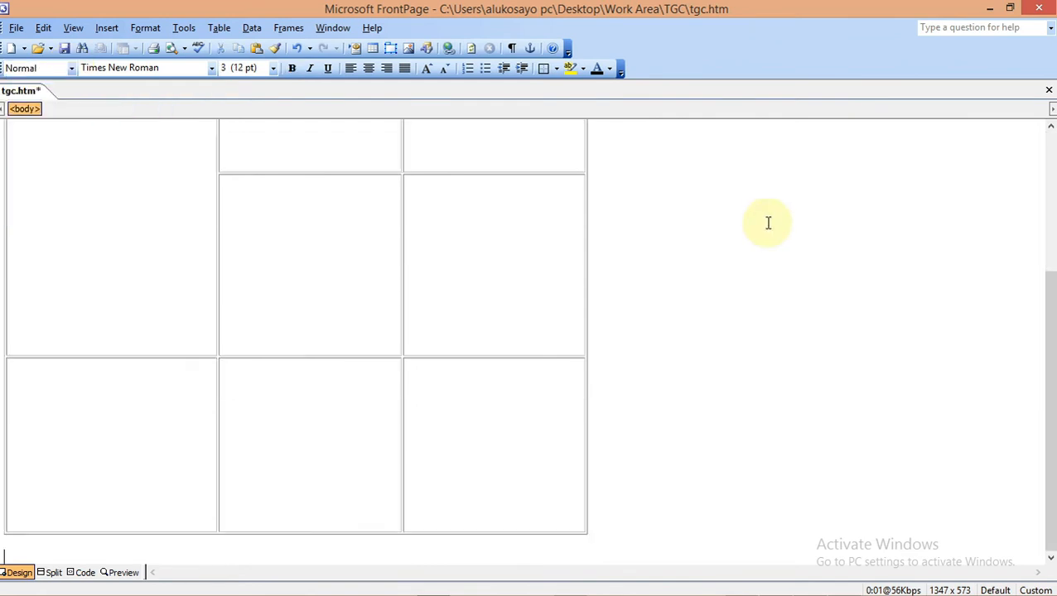
{"action": "left_click_drag", "start_coordinate": [1052, 296], "coordinate": [1050, 163]}
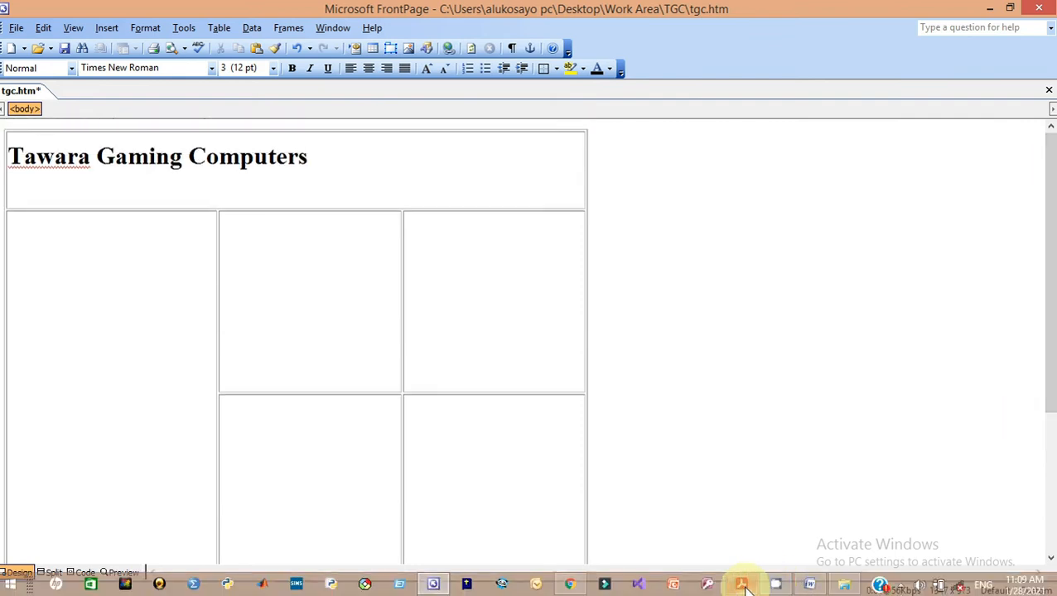
{"action": "left_click", "coordinate": [741, 585]}
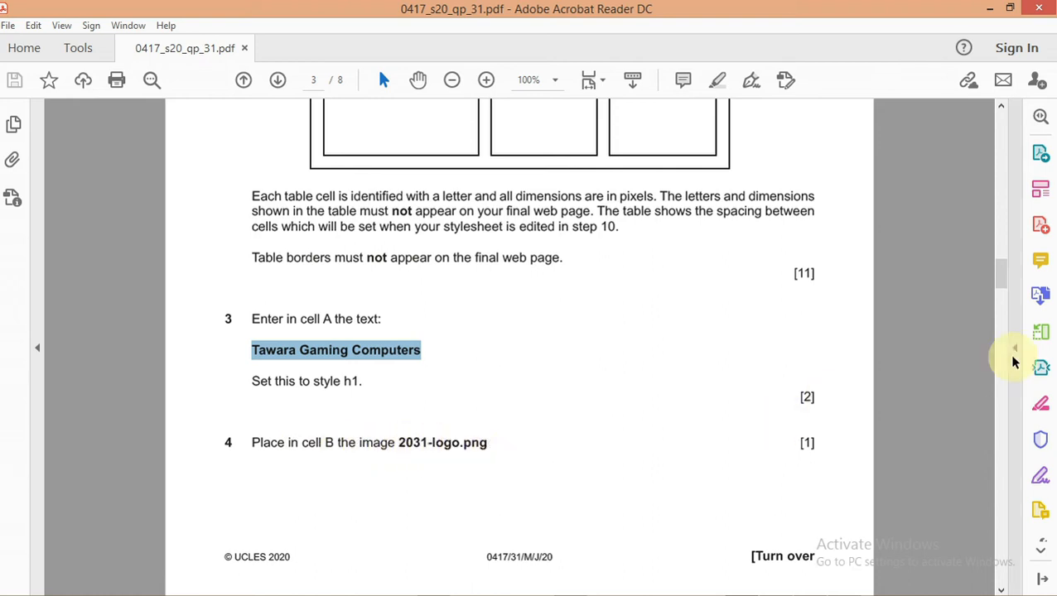
Check the question 2 table diagram, then place the cursor in cell B of tgc.htm
{"action": "left_click_drag", "start_coordinate": [1005, 289], "coordinate": [1003, 258]}
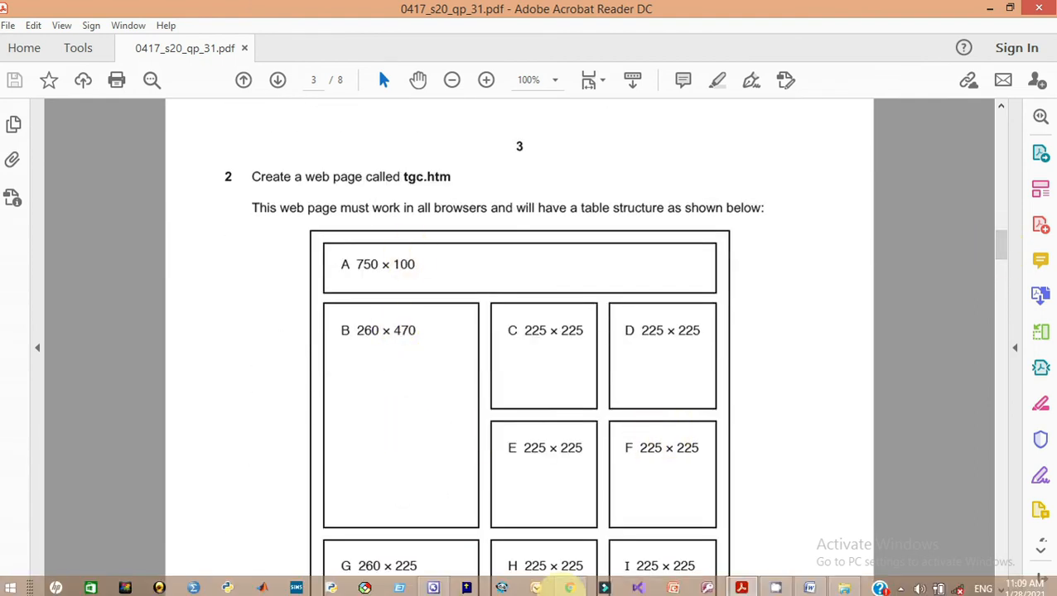
{"action": "mouse_move", "coordinate": [732, 592]}
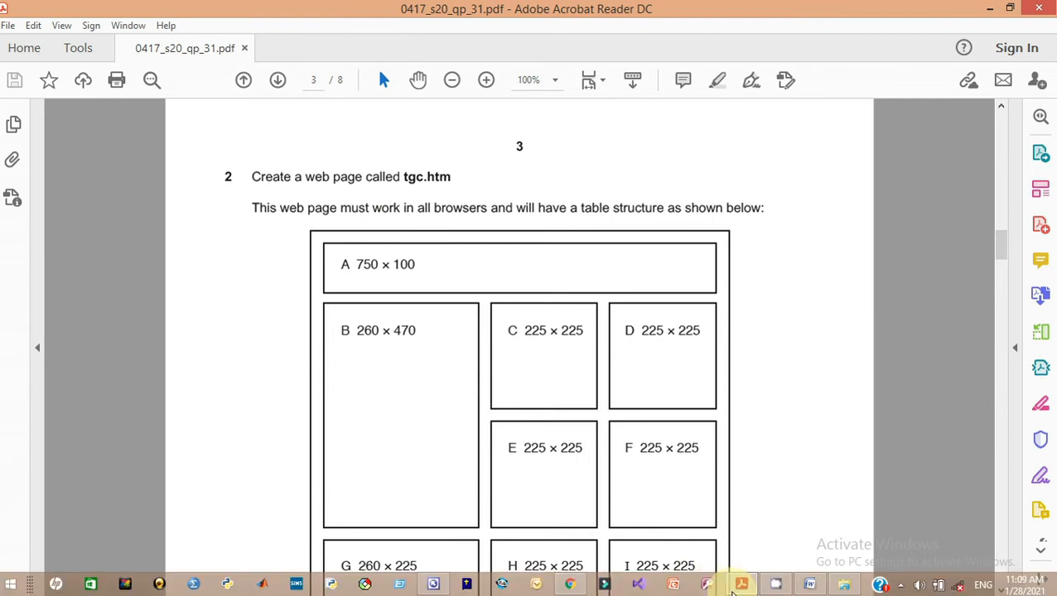
{"action": "left_click", "coordinate": [433, 584]}
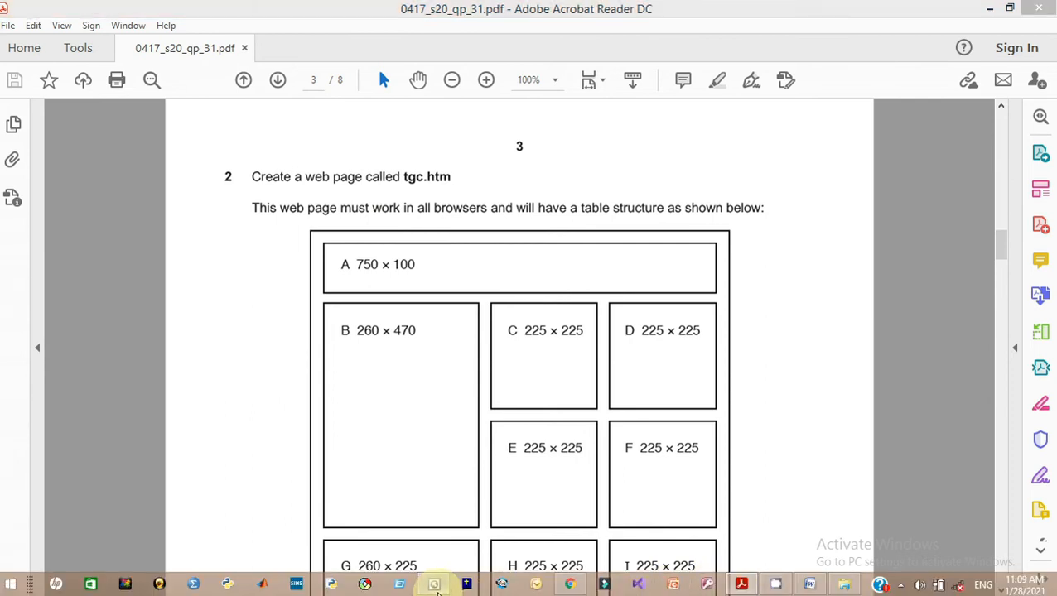
{"action": "left_click", "coordinate": [66, 344]}
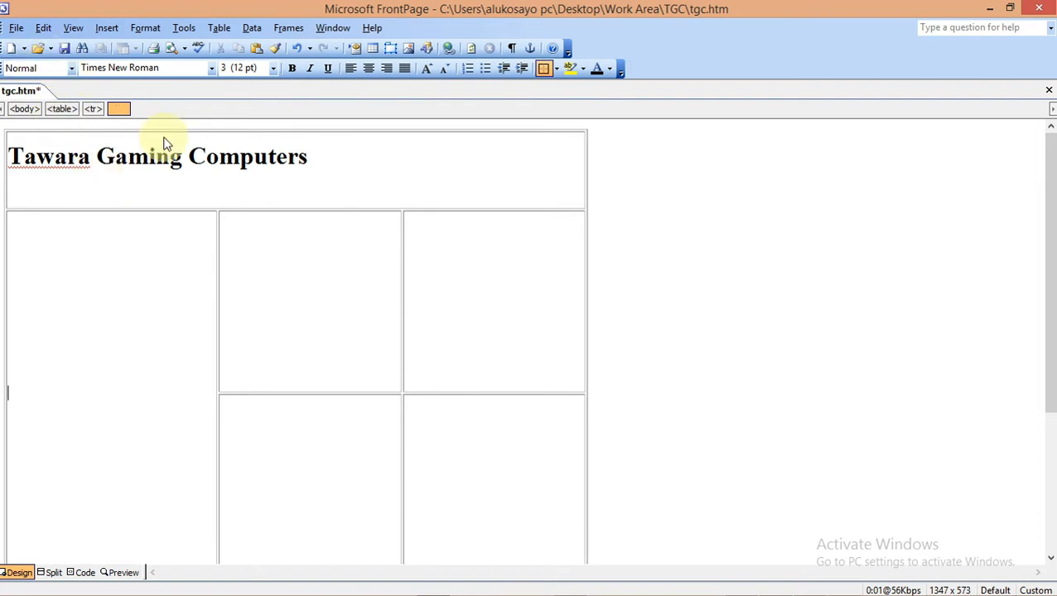
Begin inserting a picture from file into cell B
{"action": "left_click", "coordinate": [408, 50]}
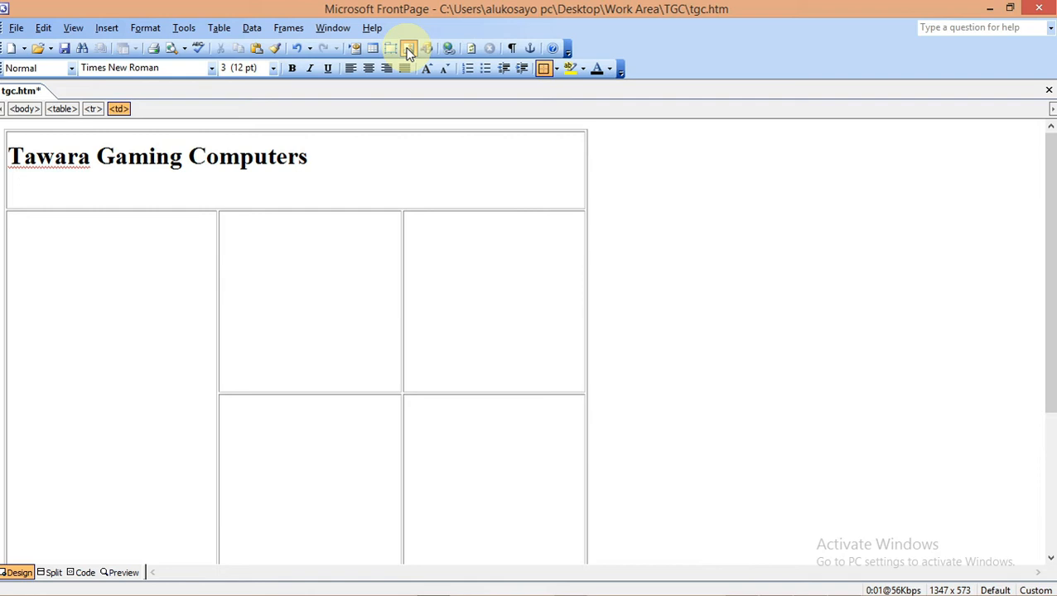
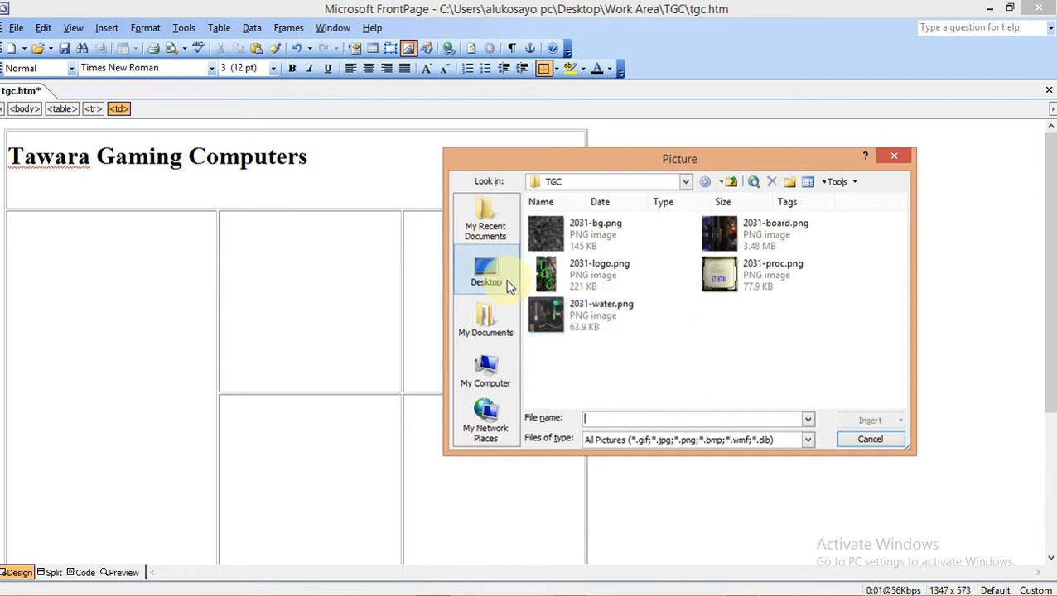
Insert 2031-logo.png from Desktop > Work Area > TGC into the table's large left cell
{"action": "left_click", "coordinate": [485, 273]}
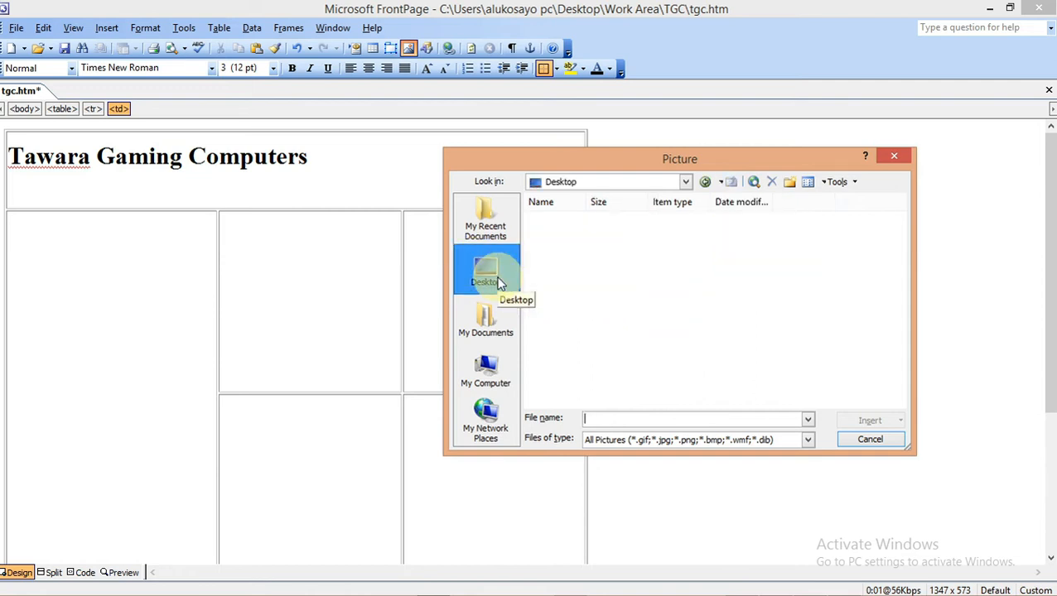
{"action": "left_click", "coordinate": [573, 330]}
{"action": "key", "text": "w"}
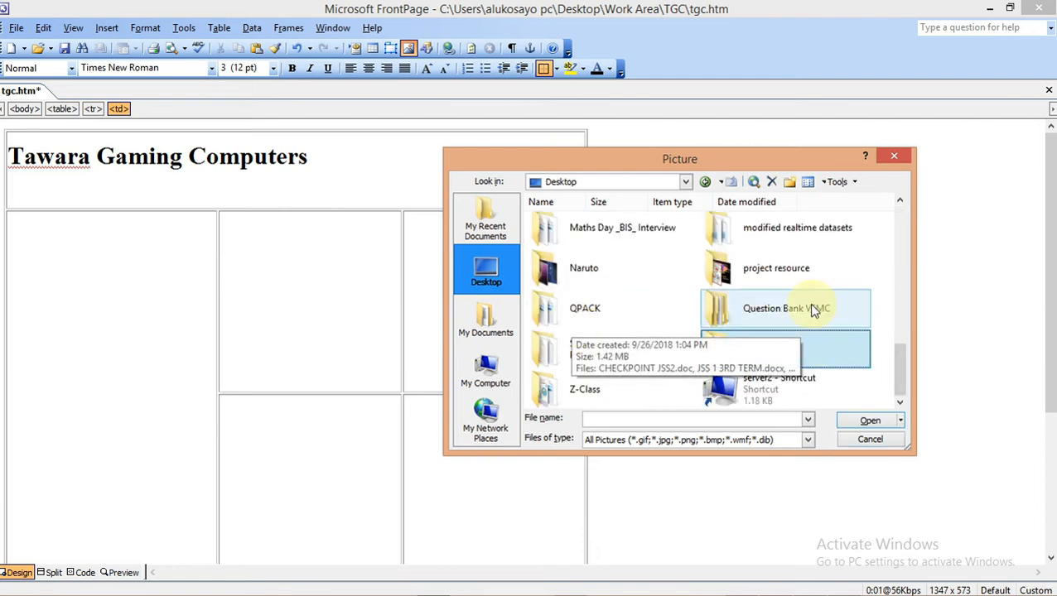
{"action": "double_click", "coordinate": [800, 347]}
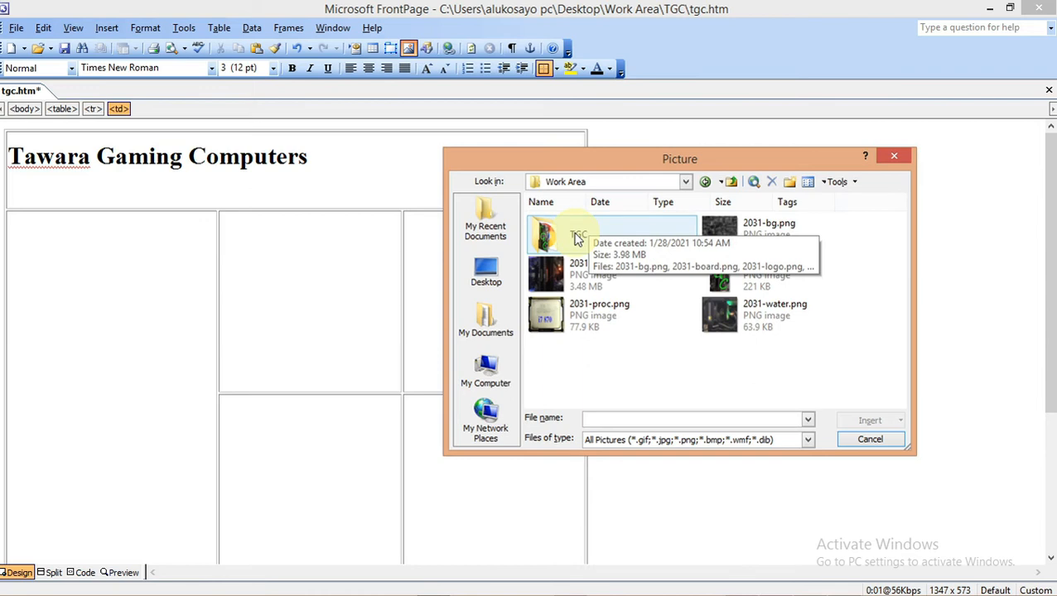
{"action": "double_click", "coordinate": [578, 238]}
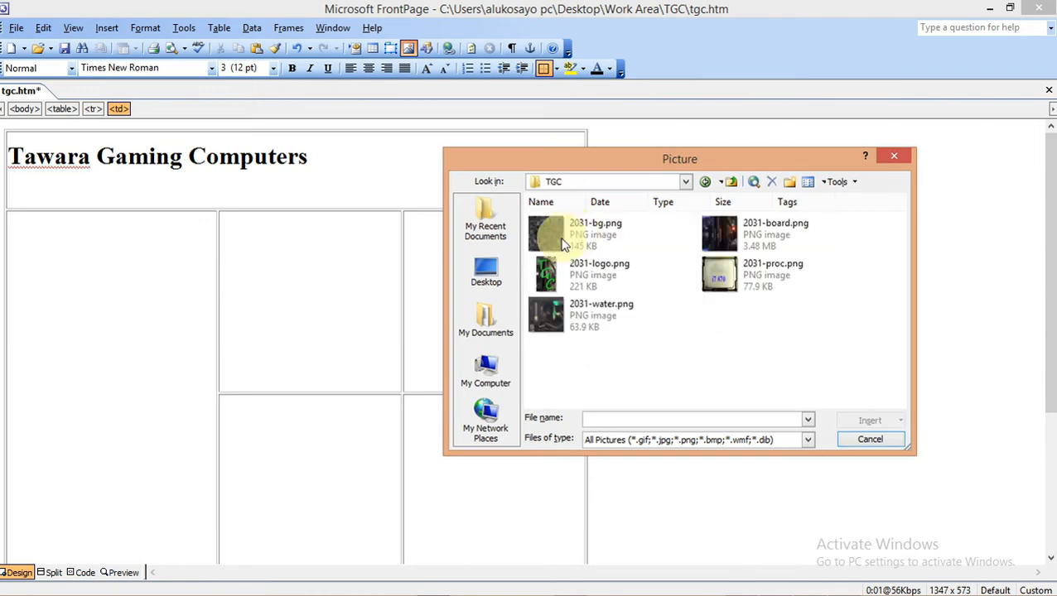
{"action": "left_click", "coordinate": [578, 284]}
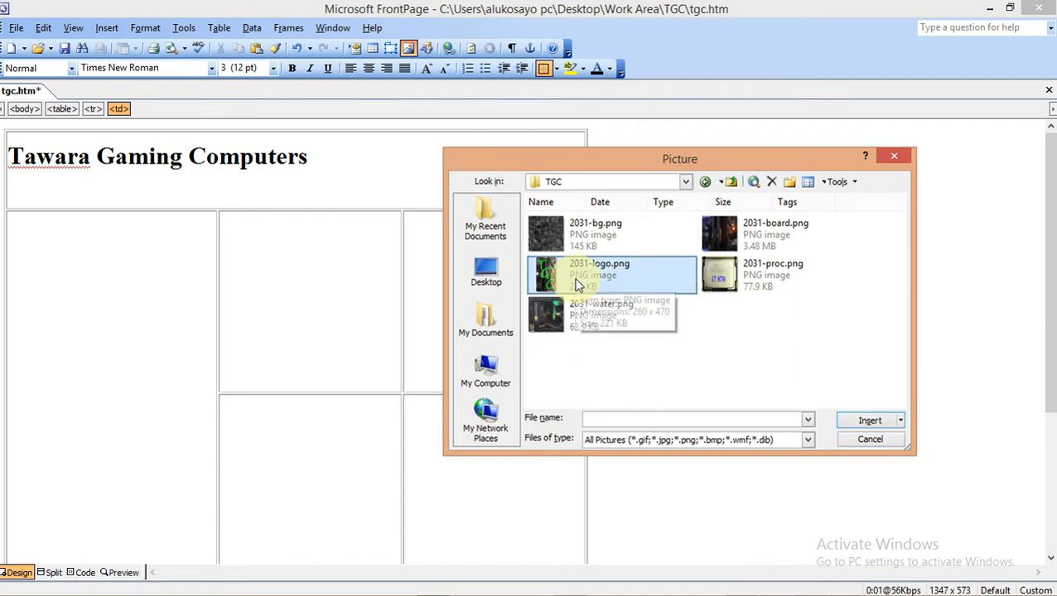
{"action": "left_click", "coordinate": [856, 422]}
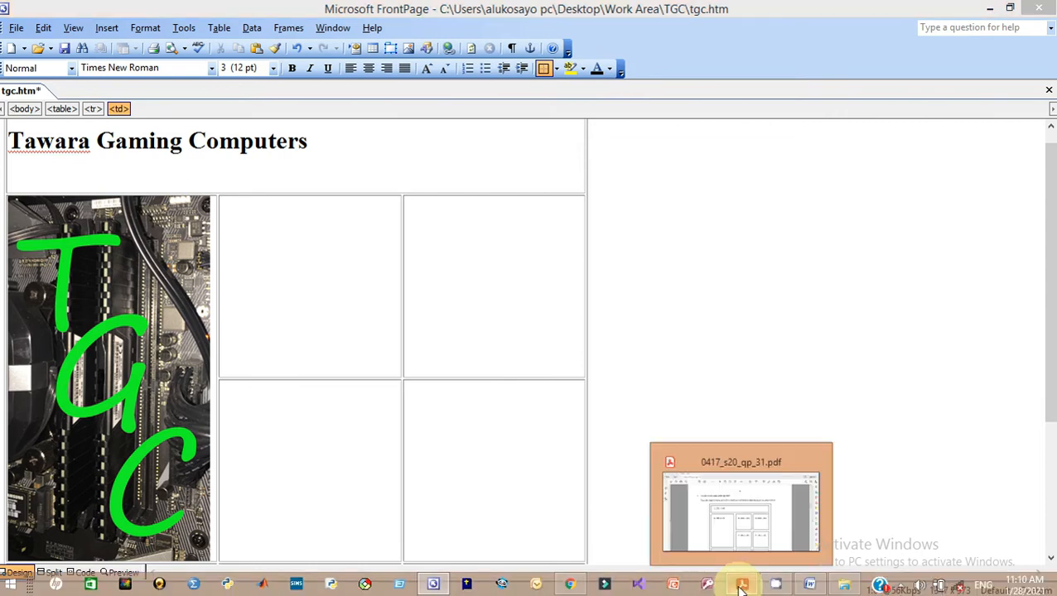
Review the exam's cell layout and questions 5–6 in the PDF, then return to tgc.htm
{"action": "left_click", "coordinate": [741, 585]}
{"action": "left_click_drag", "start_coordinate": [1001, 244], "coordinate": [1001, 304]}
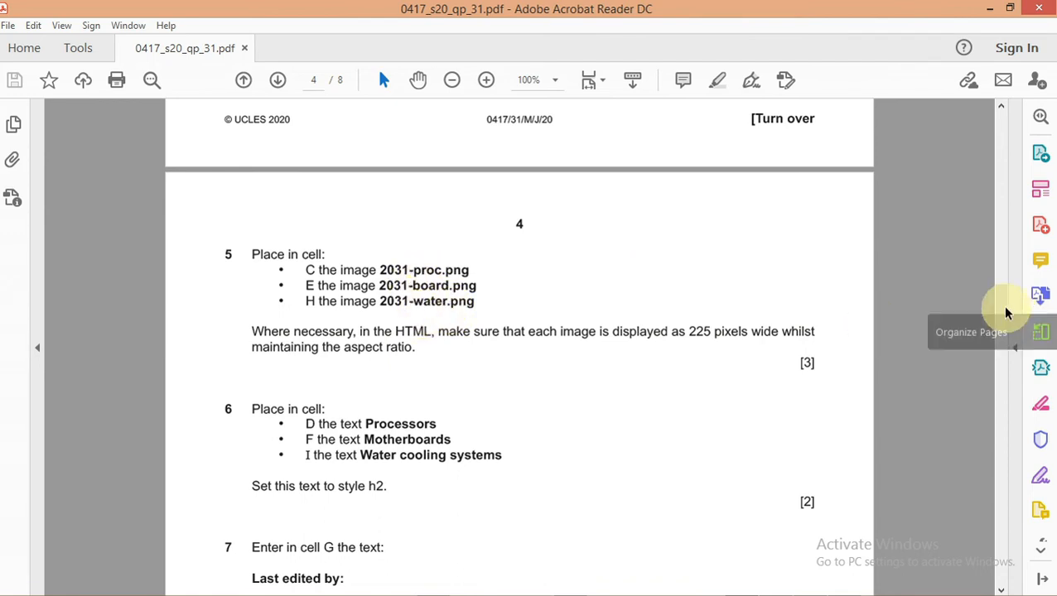
{"action": "left_click_drag", "start_coordinate": [1002, 306], "coordinate": [1001, 265]}
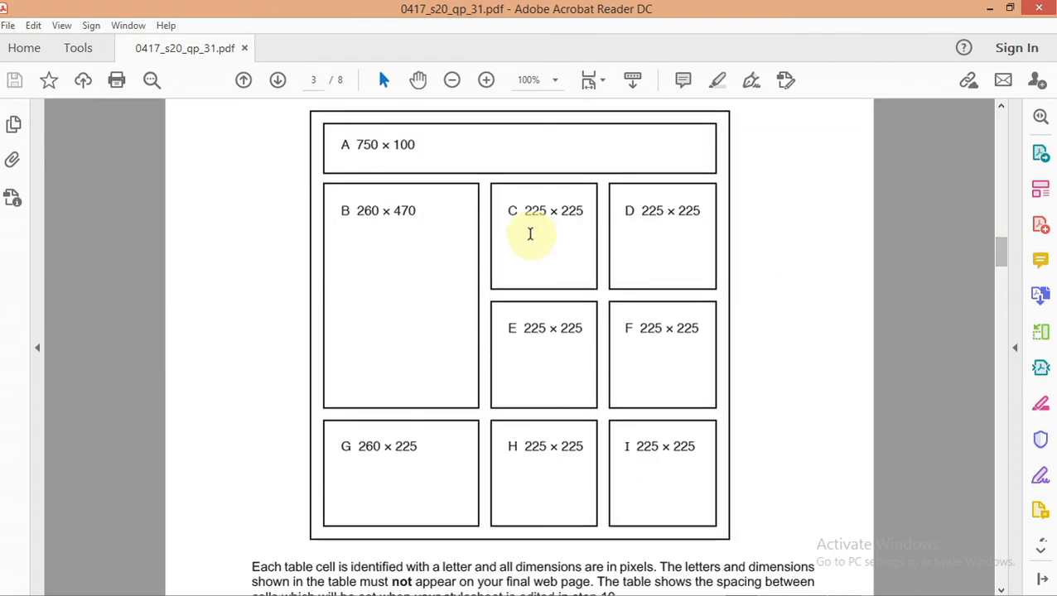
{"action": "left_click_drag", "start_coordinate": [1007, 255], "coordinate": [1005, 292]}
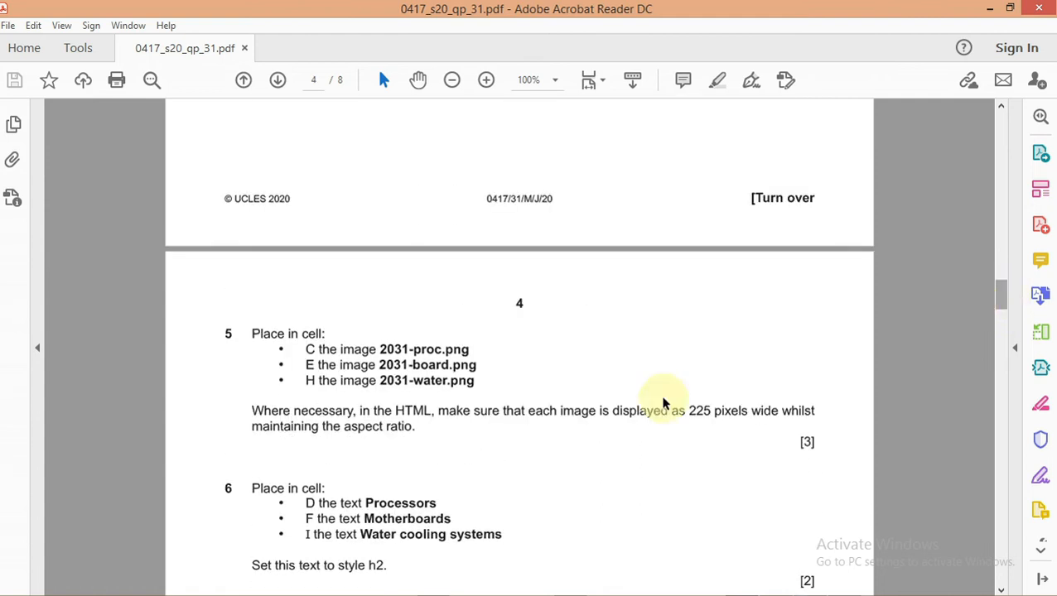
{"action": "mouse_move", "coordinate": [723, 571]}
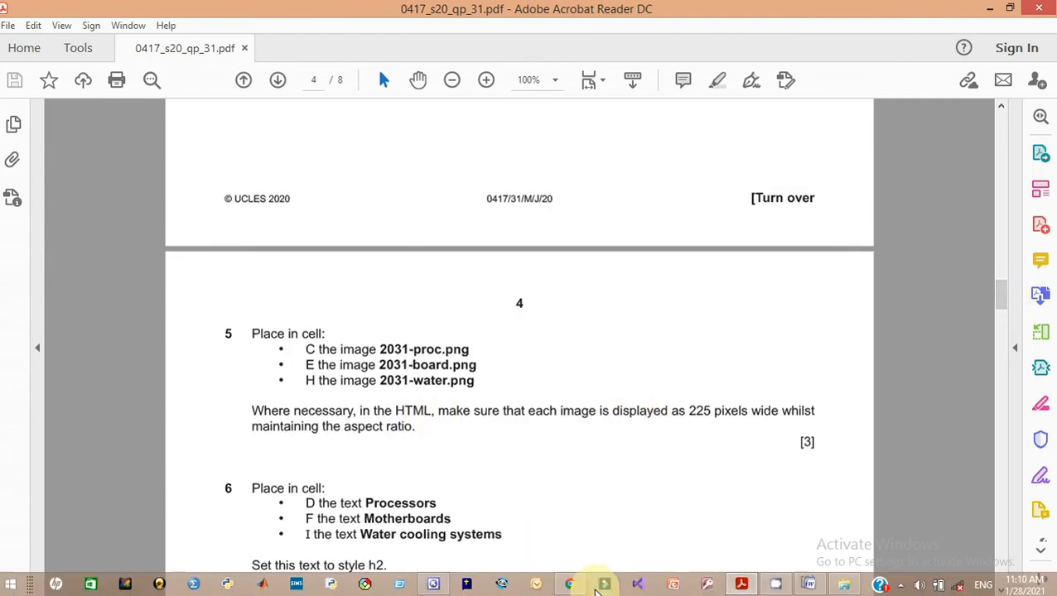
{"action": "left_click", "coordinate": [432, 585]}
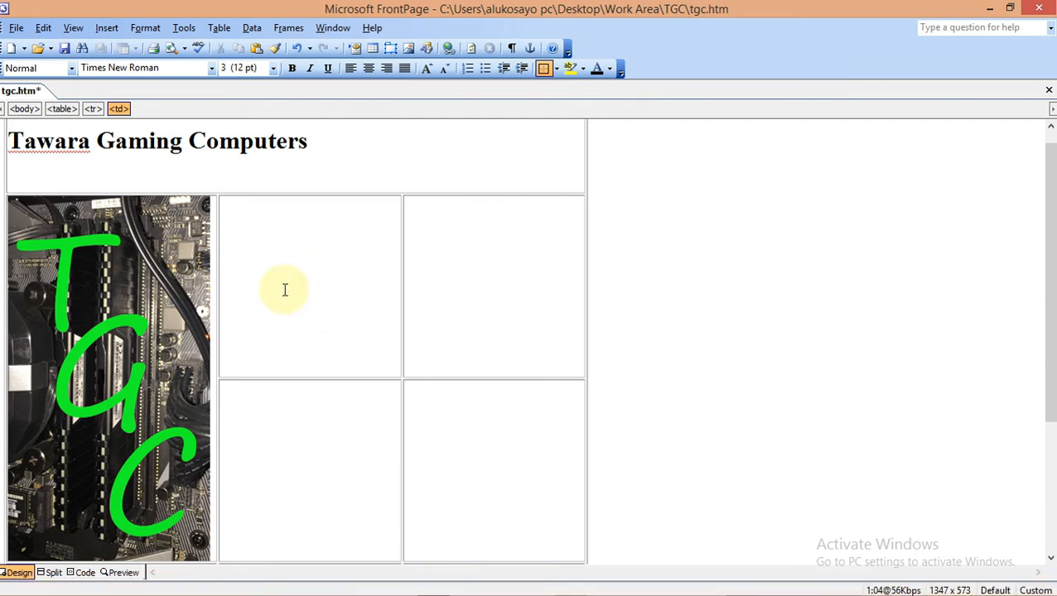
Insert the 2031-proc.png and 2031-board.png images into their table cells
{"action": "left_click", "coordinate": [408, 49]}
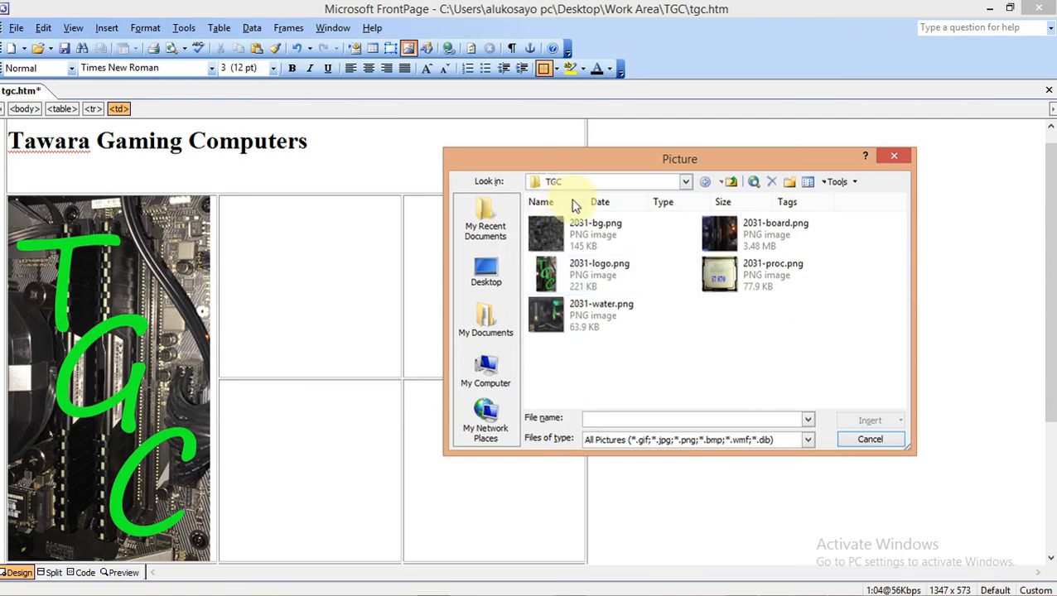
{"action": "left_click", "coordinate": [720, 276]}
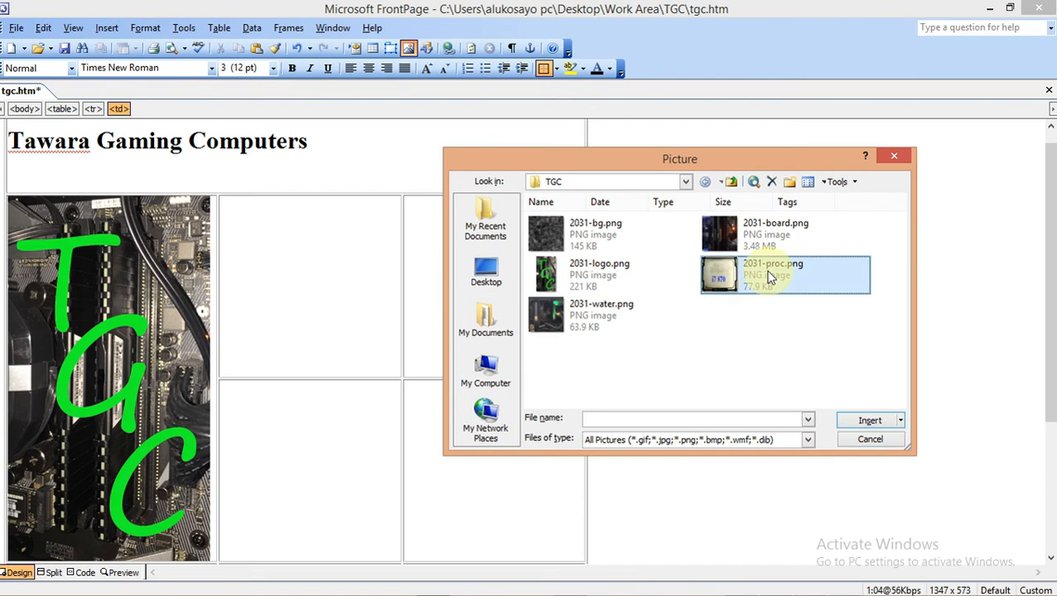
{"action": "left_click", "coordinate": [867, 422]}
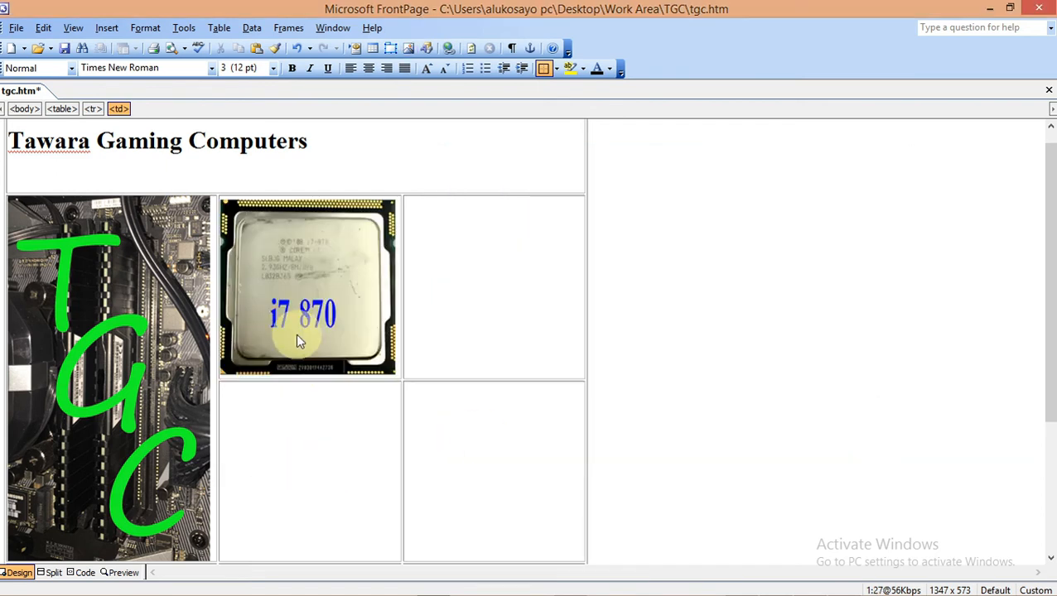
{"action": "left_click", "coordinate": [408, 48]}
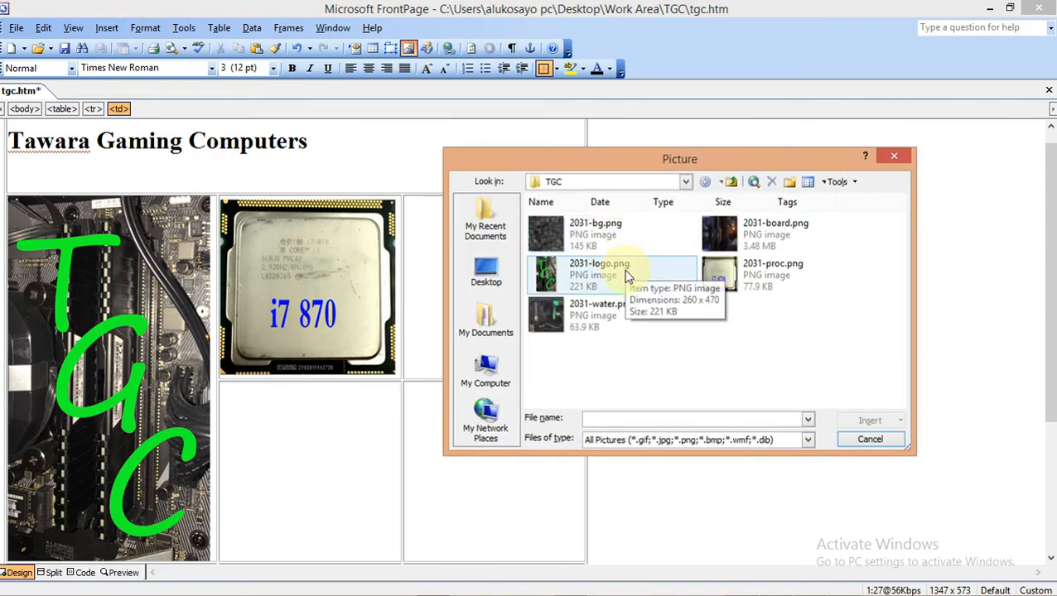
{"action": "left_click", "coordinate": [749, 233]}
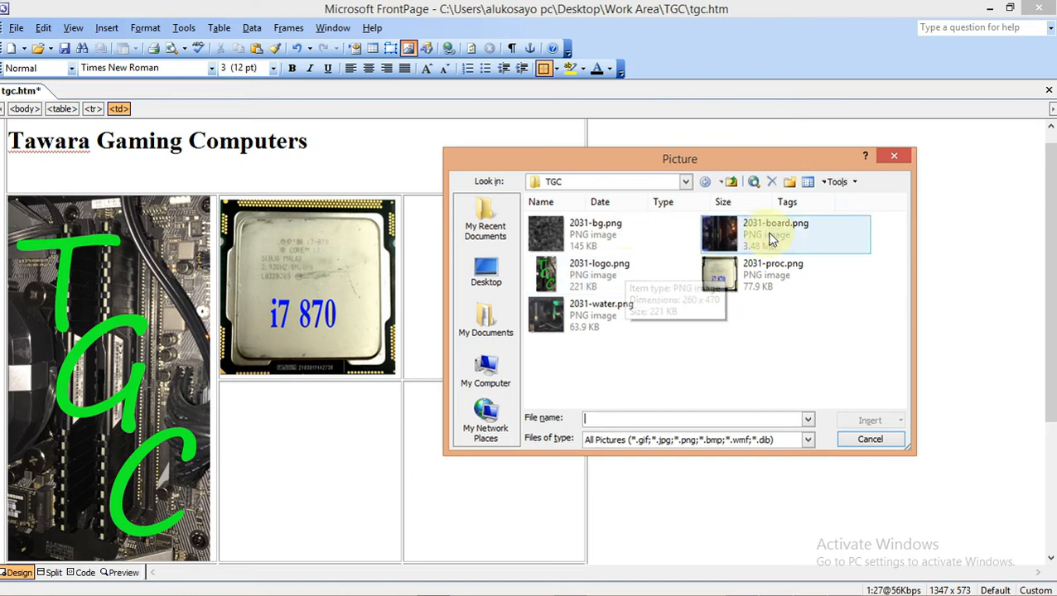
{"action": "left_click", "coordinate": [866, 421]}
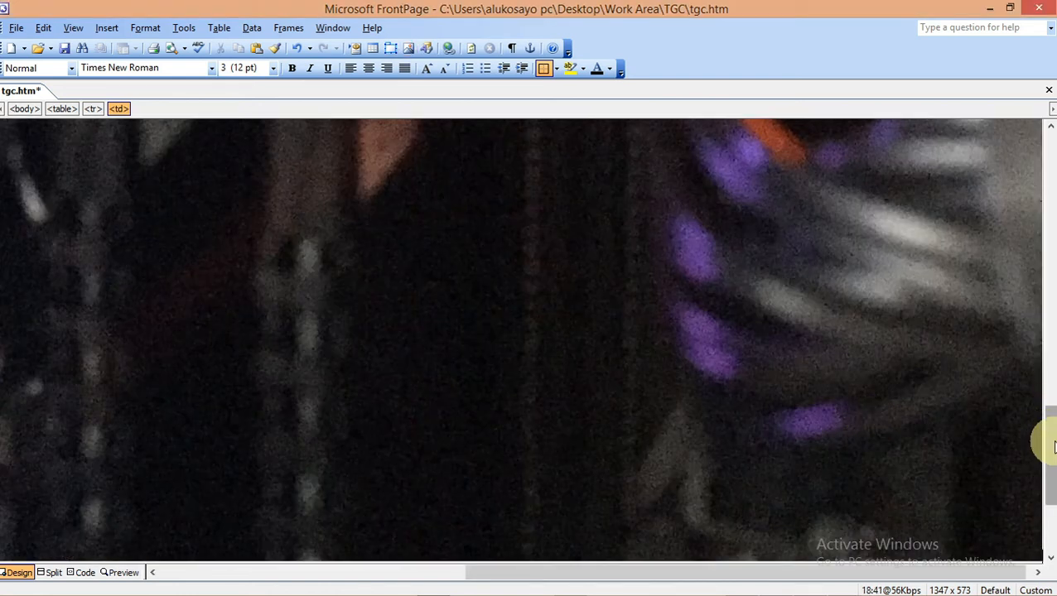
Insert 2031-water.png below the motherboard image, then switch to the exam PDF
{"action": "left_click_drag", "start_coordinate": [1049, 435], "coordinate": [1048, 482]}
{"action": "left_click", "coordinate": [212, 415]}
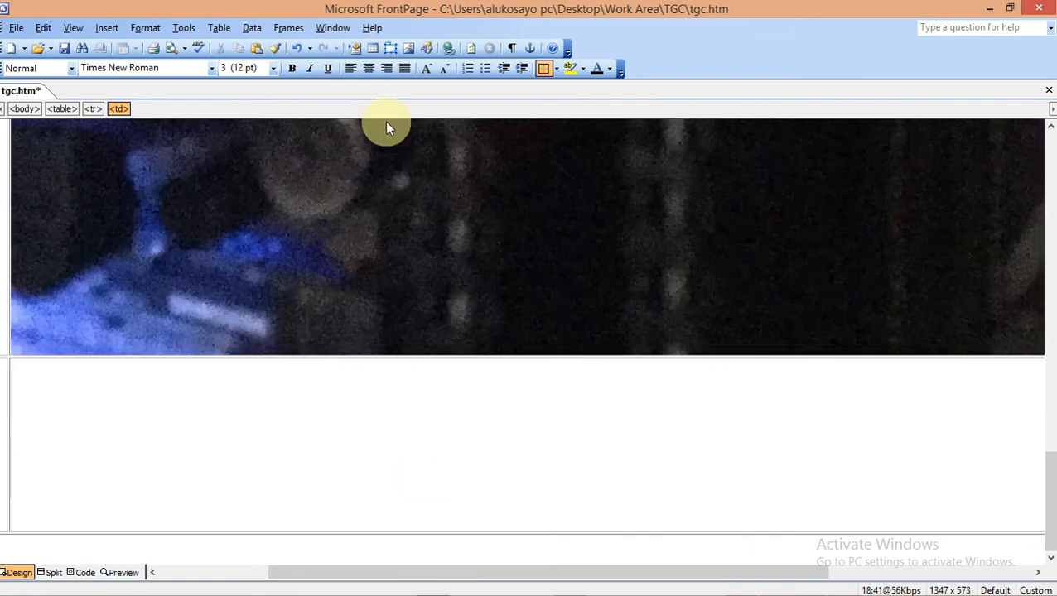
{"action": "left_click", "coordinate": [409, 48]}
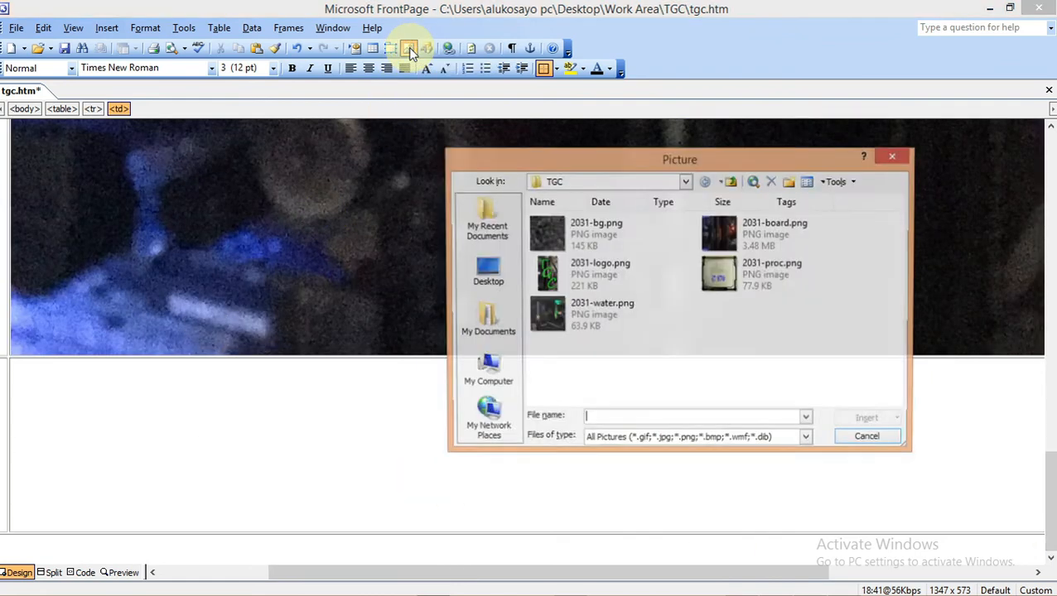
{"action": "left_click", "coordinate": [591, 323]}
{"action": "left_click", "coordinate": [861, 422]}
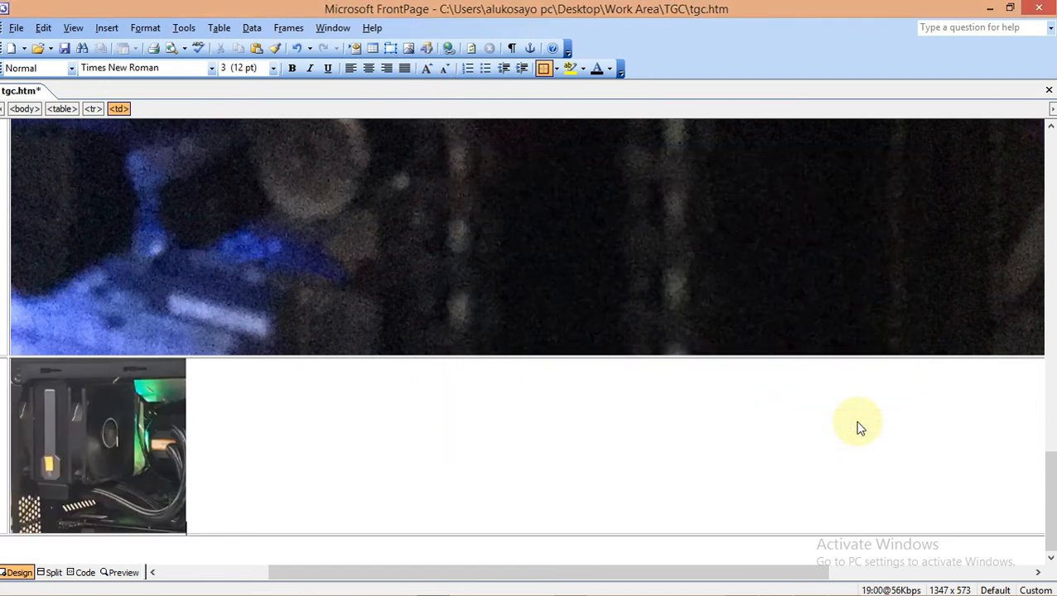
{"action": "mouse_move", "coordinate": [696, 589]}
{"action": "left_click", "coordinate": [739, 582]}
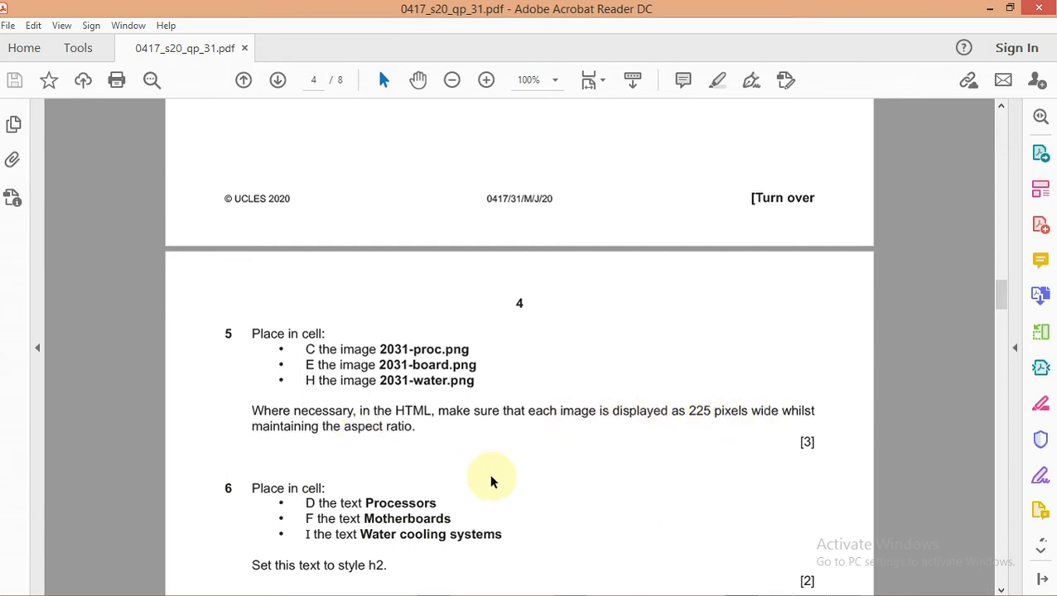
After noting the 225-pixel width requirement, return to tgc.htm and select the motherboard image
{"action": "mouse_move", "coordinate": [637, 586]}
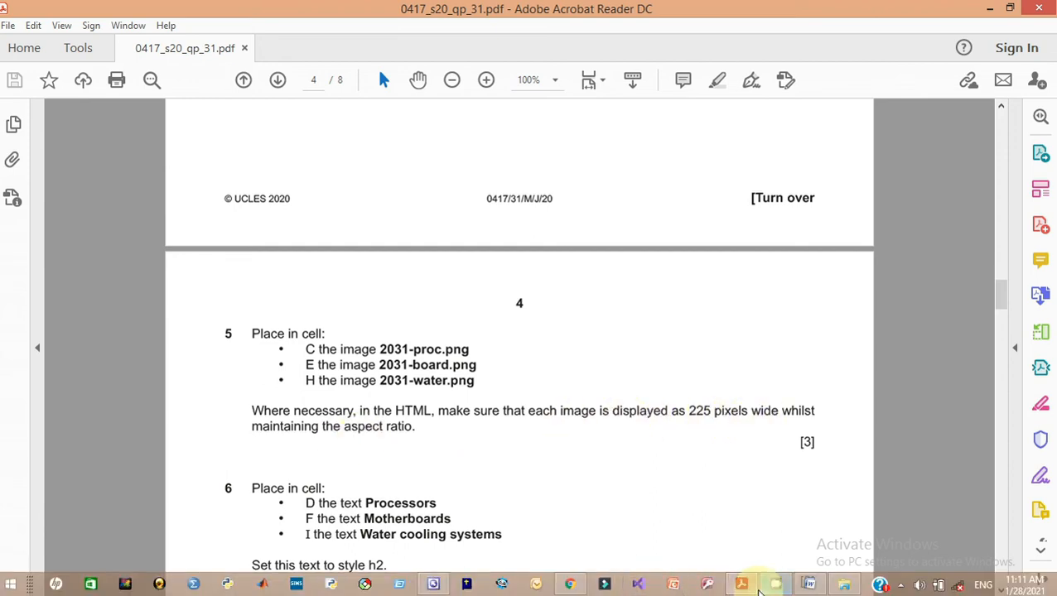
{"action": "left_click", "coordinate": [434, 585]}
{"action": "left_click", "coordinate": [460, 207]}
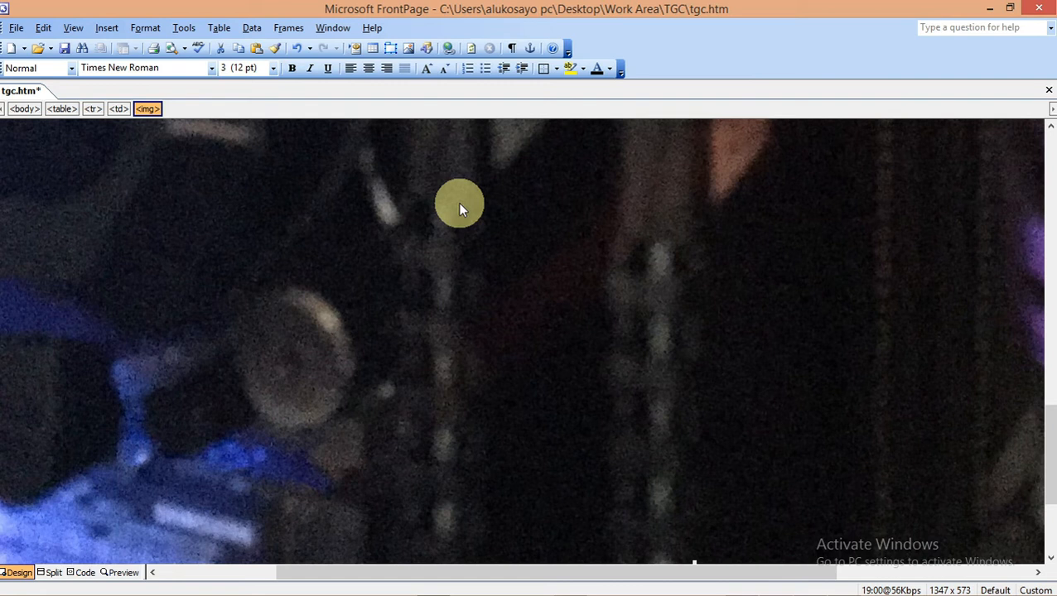
Set the motherboard picture's width to 225 pixels with Keep aspect ratio on
{"action": "right_click", "coordinate": [460, 209]}
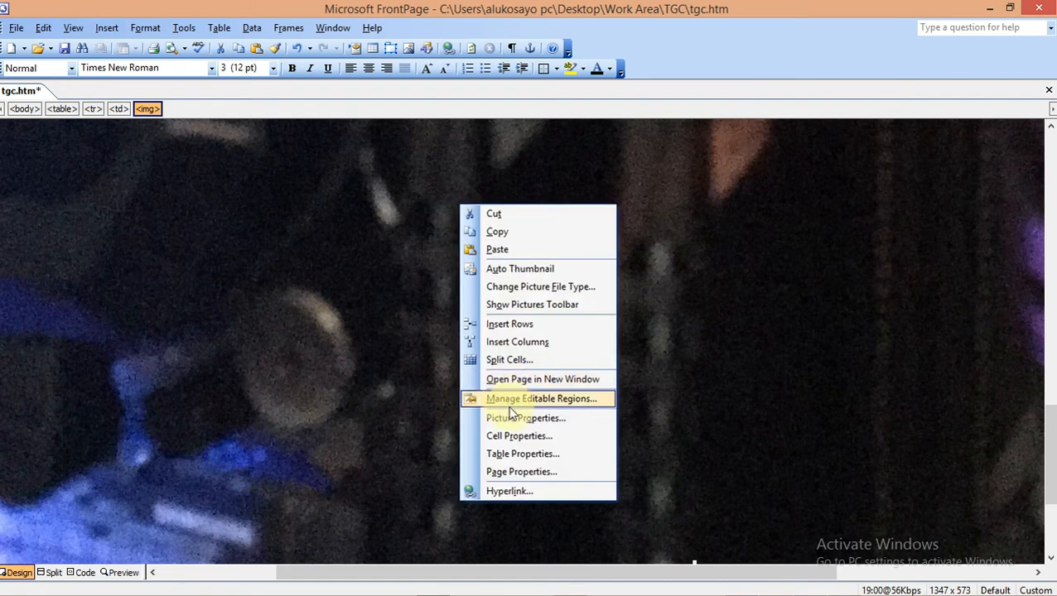
{"action": "left_click", "coordinate": [512, 417]}
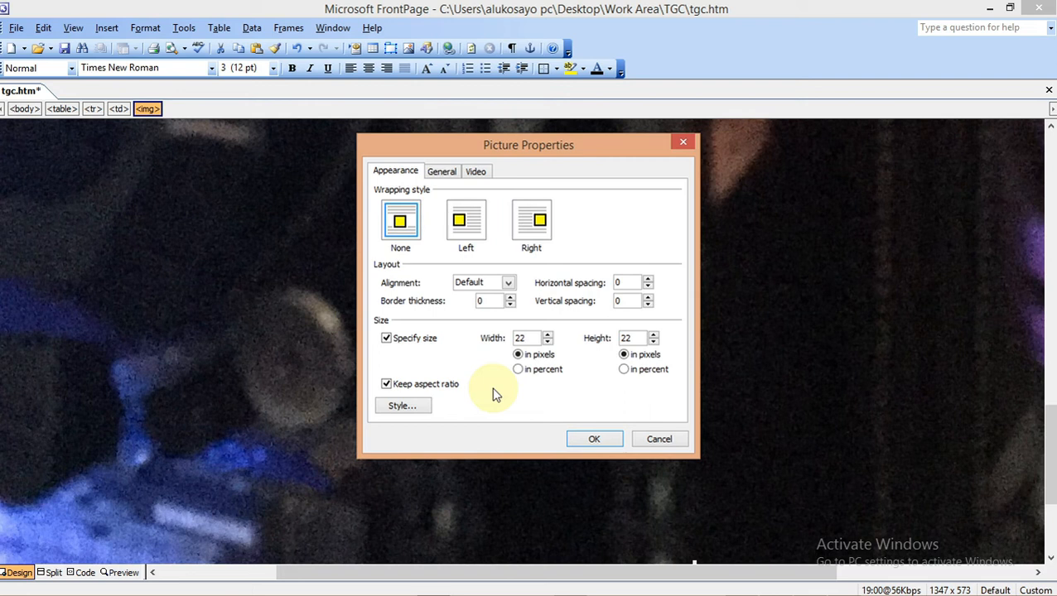
{"action": "mouse_move", "coordinate": [655, 594]}
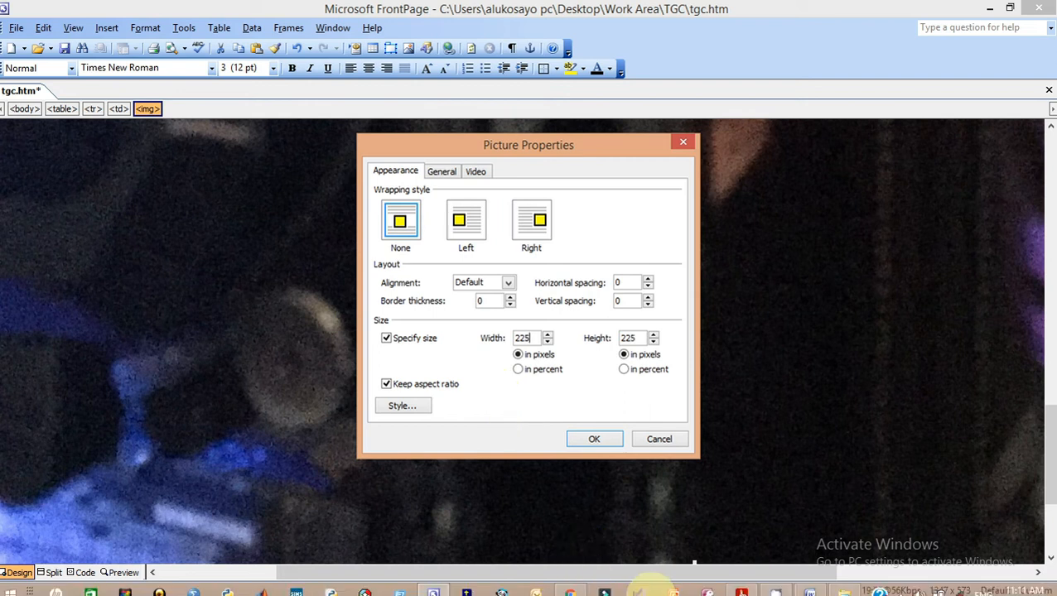
{"action": "mouse_move", "coordinate": [734, 588]}
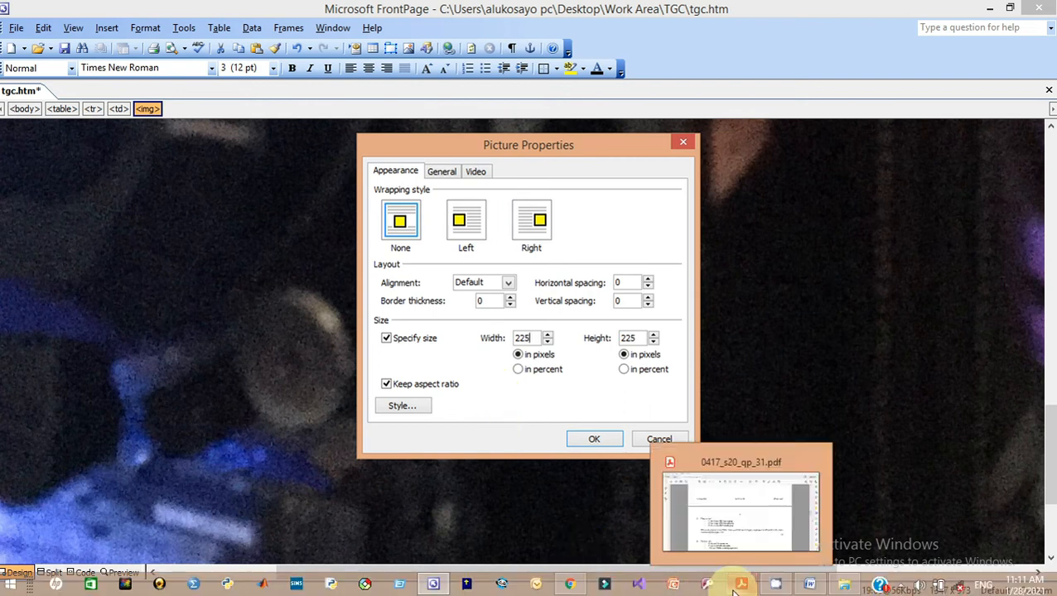
{"action": "left_click", "coordinate": [733, 540]}
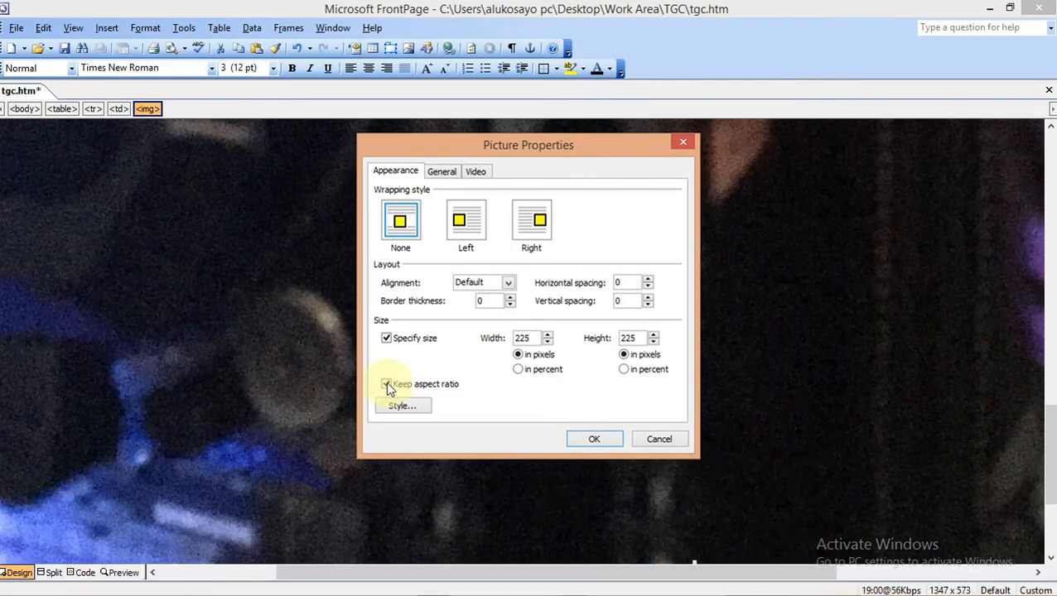
{"action": "left_click", "coordinate": [580, 446]}
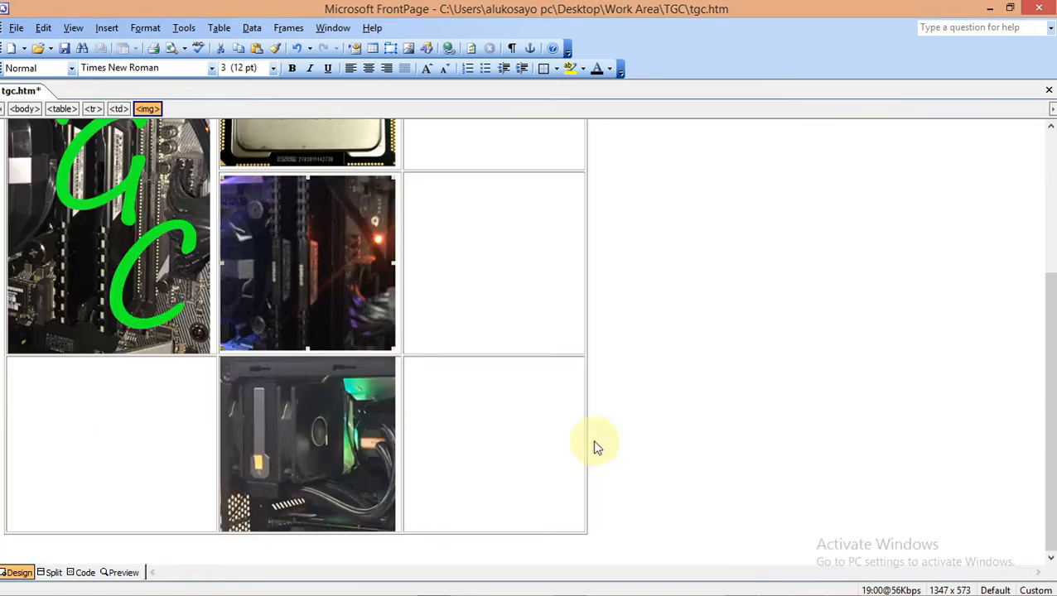
{"action": "left_click_drag", "start_coordinate": [1048, 414], "coordinate": [1050, 384]}
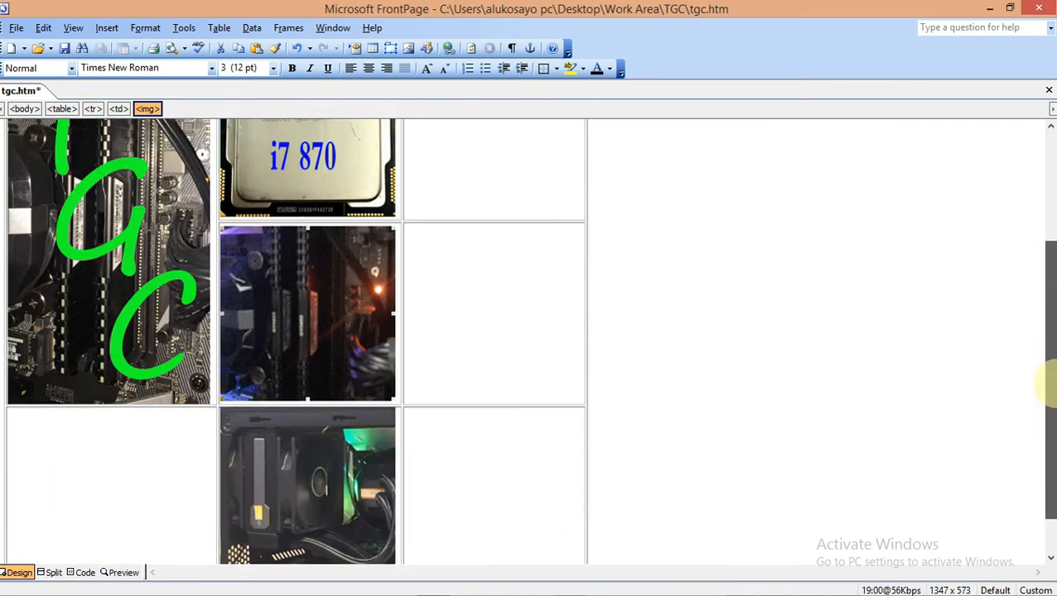
Inspect the processor picture's size, then open the motherboard picture's Picture Properties showing 225×225
{"action": "left_click", "coordinate": [741, 584]}
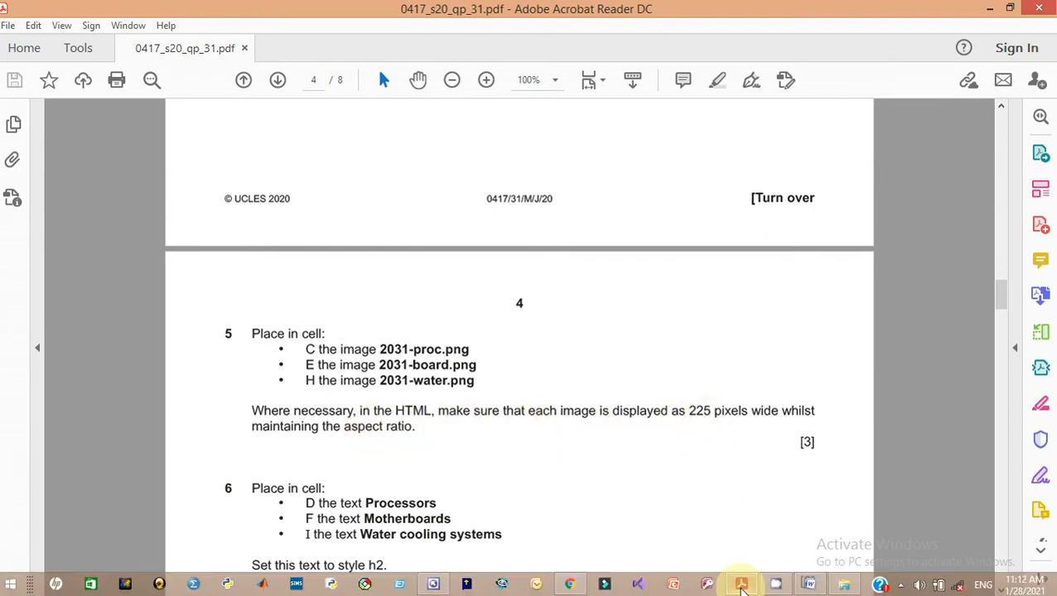
{"action": "left_click", "coordinate": [434, 584]}
{"action": "right_click", "coordinate": [318, 175]}
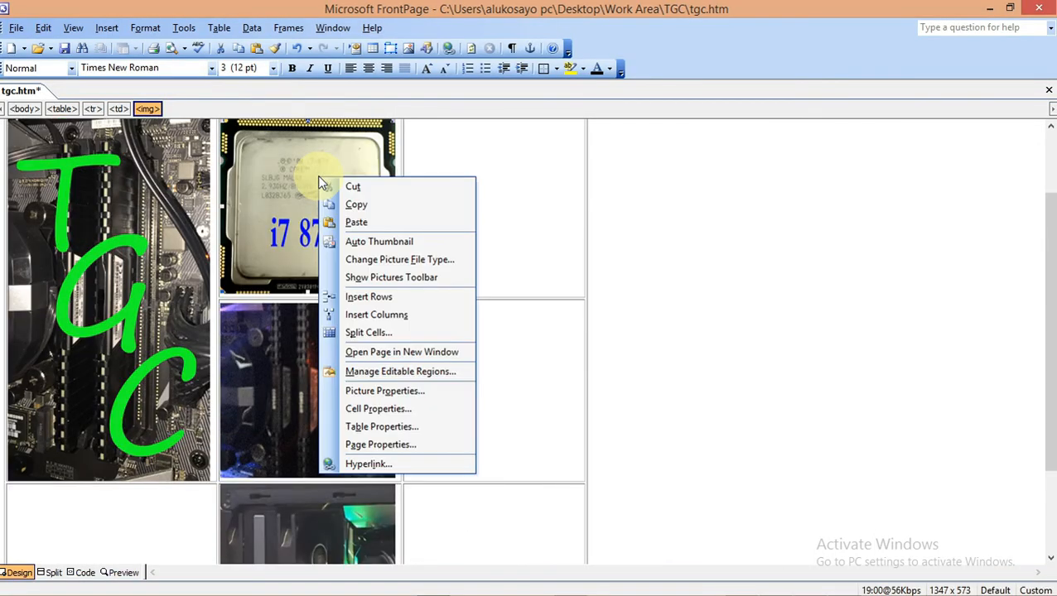
{"action": "left_click", "coordinate": [352, 391]}
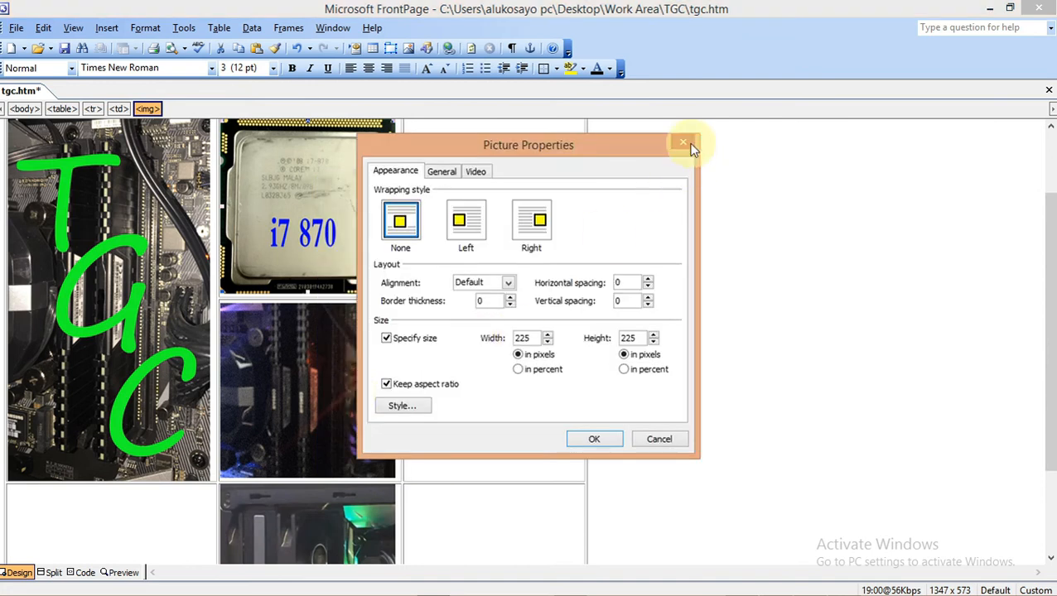
{"action": "left_click", "coordinate": [684, 145]}
{"action": "scroll", "coordinate": [342, 553], "scroll_direction": "down", "scroll_amount": 3}
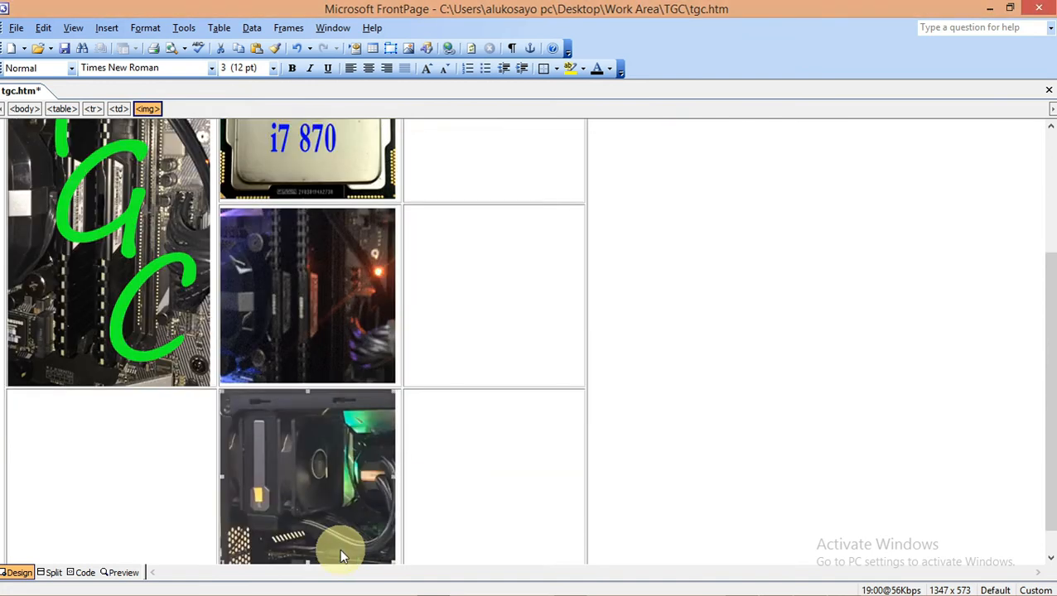
{"action": "right_click", "coordinate": [339, 548]}
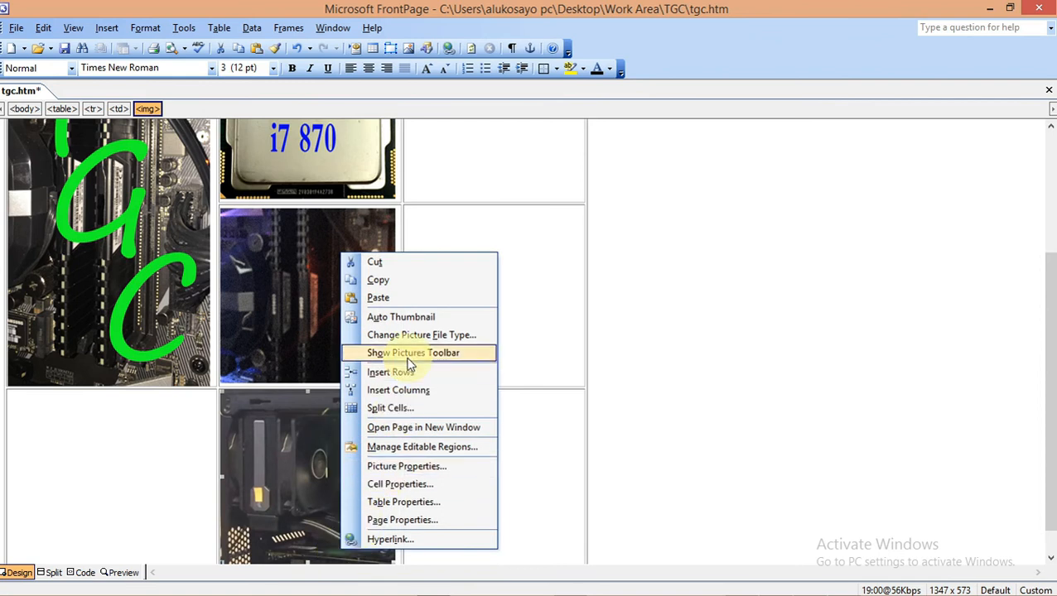
{"action": "left_click", "coordinate": [406, 469]}
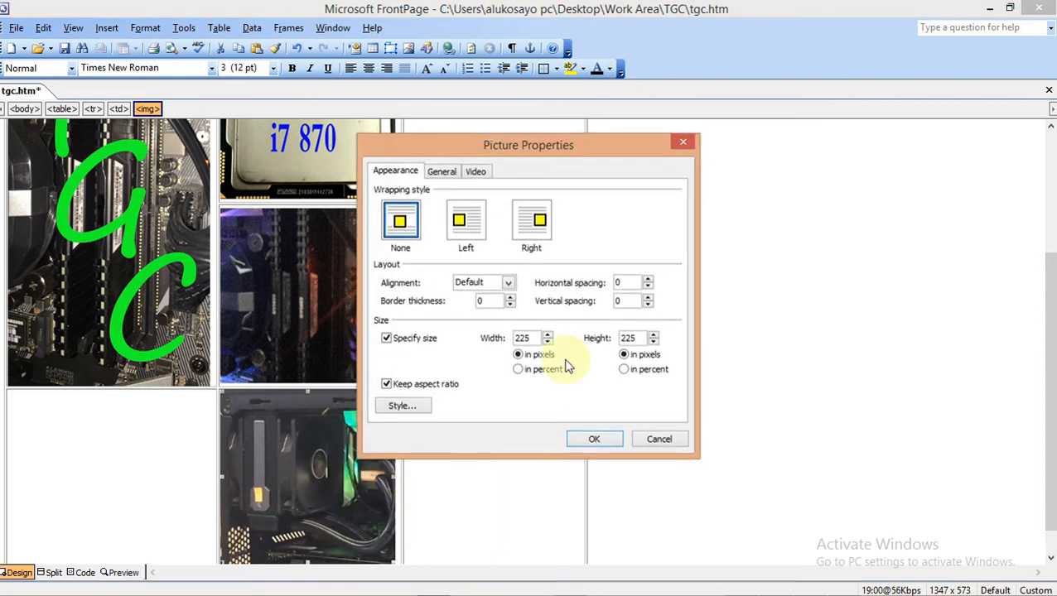
Copy the word 'Processors' from question 6 of the exam PDF and return to tgc.htm
{"action": "left_click", "coordinate": [682, 144]}
{"action": "mouse_move", "coordinate": [696, 590]}
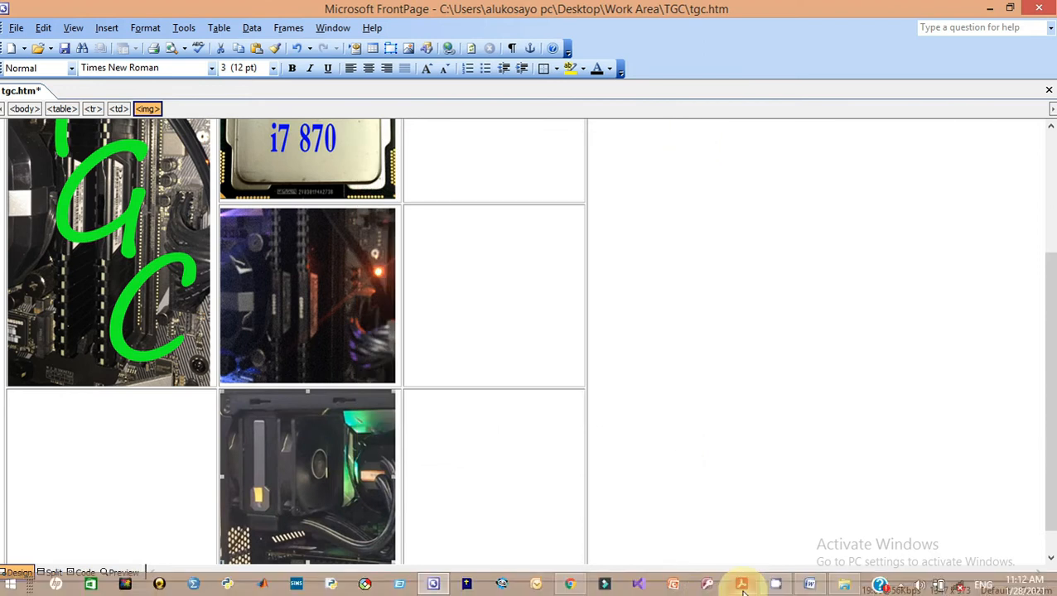
{"action": "left_click", "coordinate": [741, 584]}
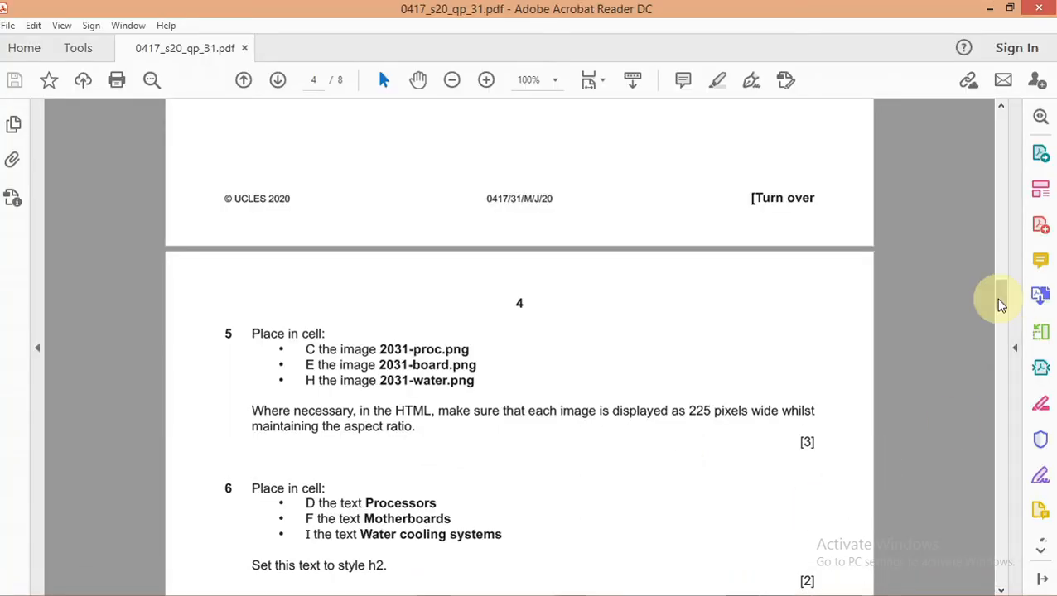
{"action": "left_click_drag", "start_coordinate": [1002, 305], "coordinate": [1002, 327]}
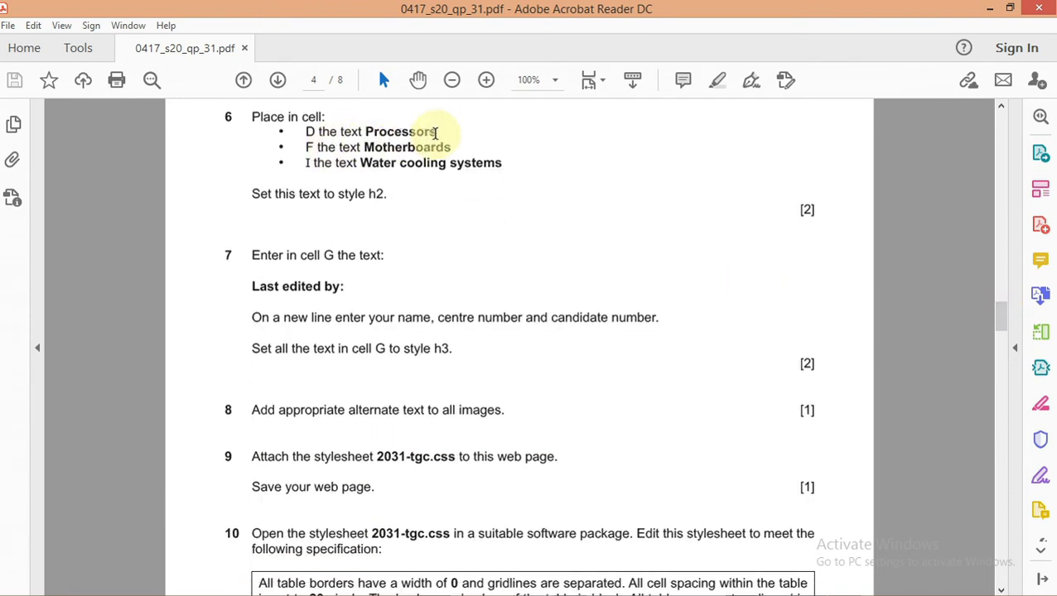
{"action": "left_click_drag", "start_coordinate": [438, 131], "coordinate": [365, 131]}
{"action": "right_click", "coordinate": [381, 134]}
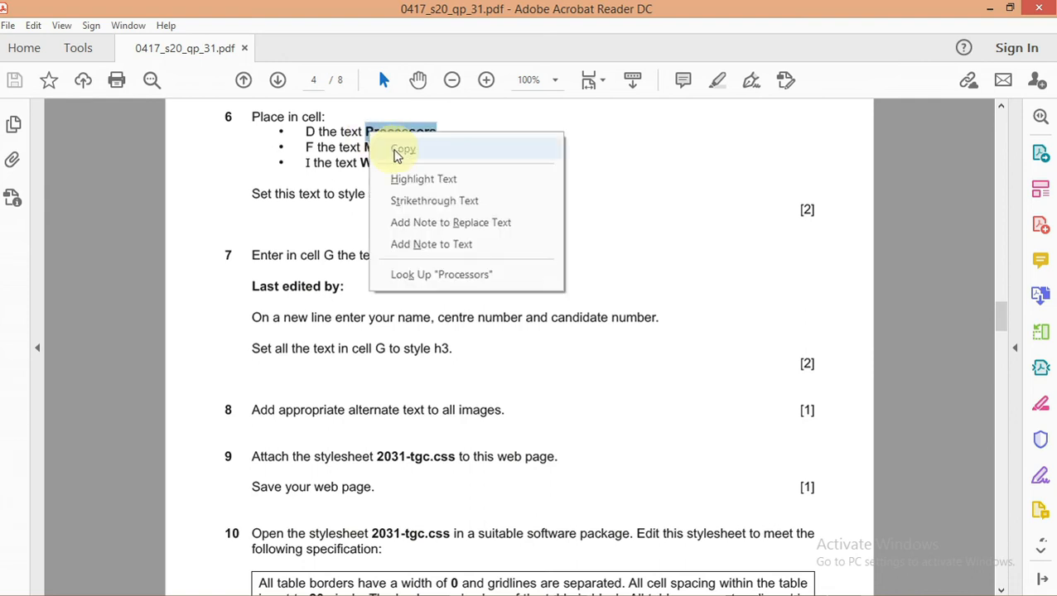
{"action": "left_click", "coordinate": [398, 149]}
{"action": "left_click_drag", "start_coordinate": [1000, 314], "coordinate": [1002, 259]}
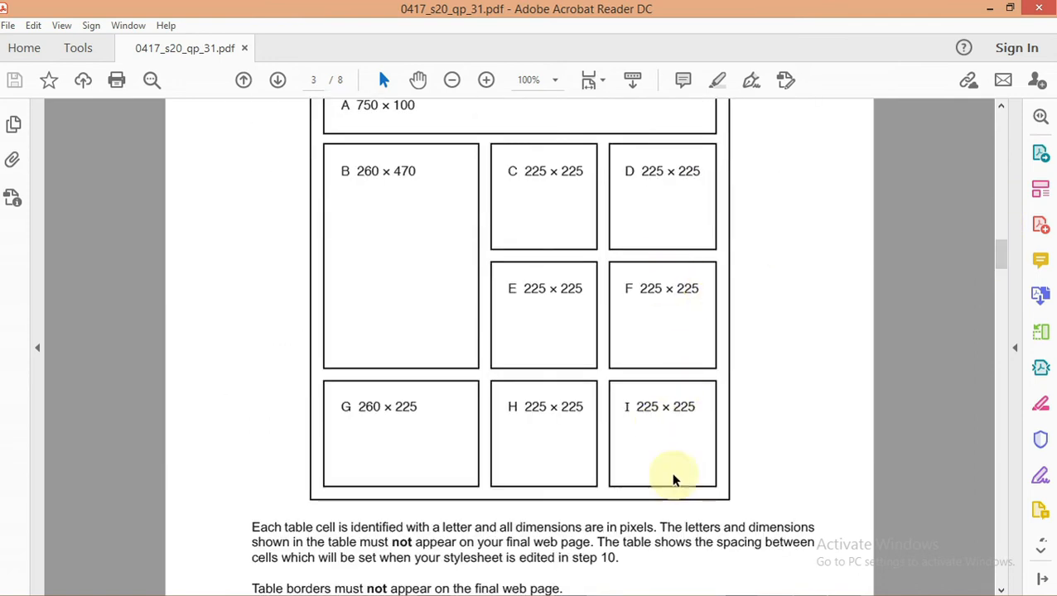
{"action": "left_click_drag", "start_coordinate": [1003, 263], "coordinate": [1004, 317]}
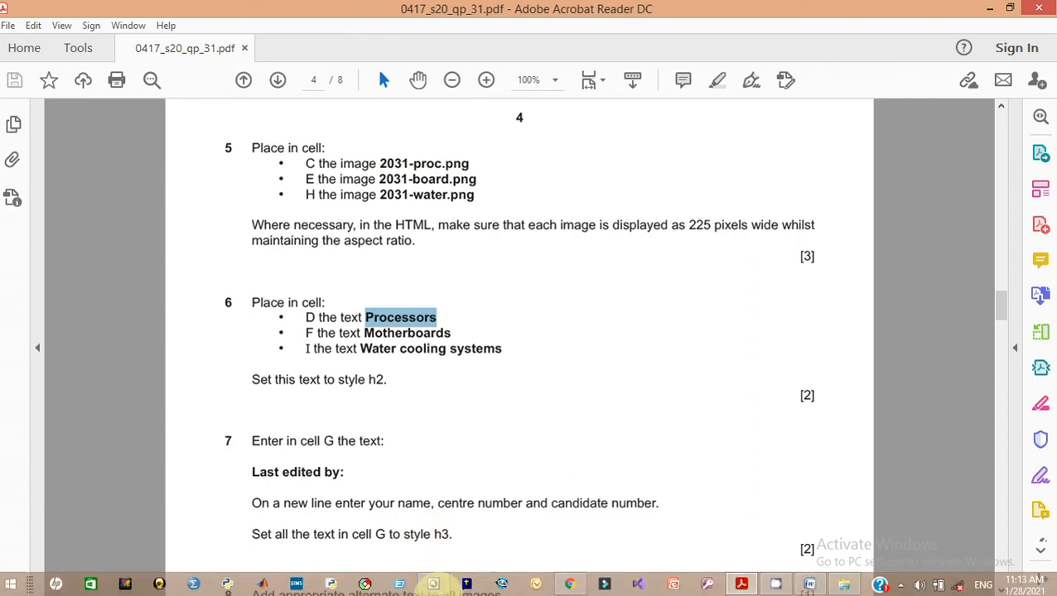
{"action": "left_click", "coordinate": [434, 585]}
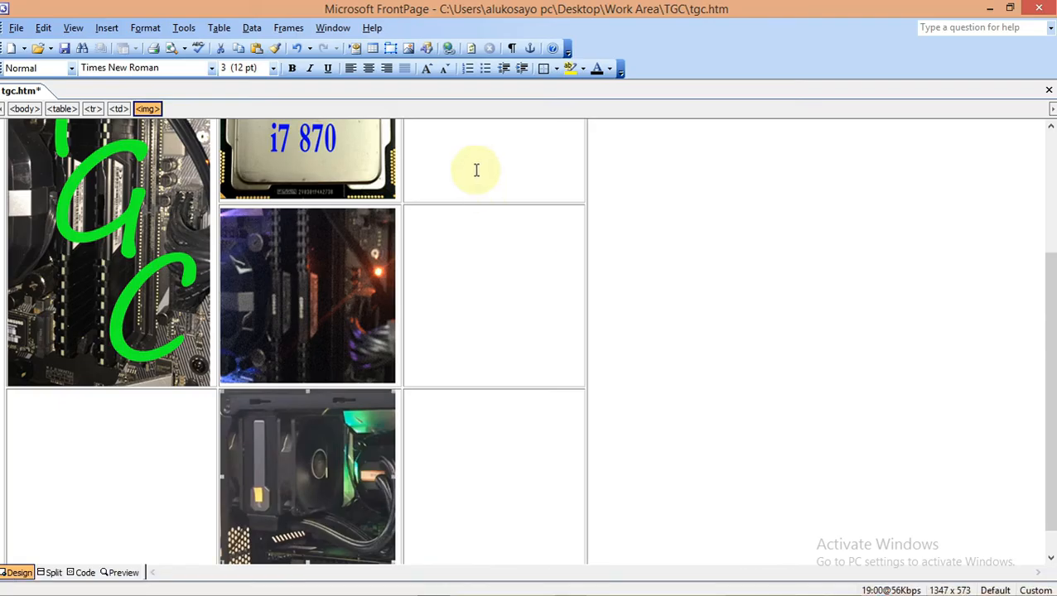
Paste 'Processors' into cell D, then copy 'Motherboards' from the PDF into cell F
{"action": "key", "text": "ctrl+v"}
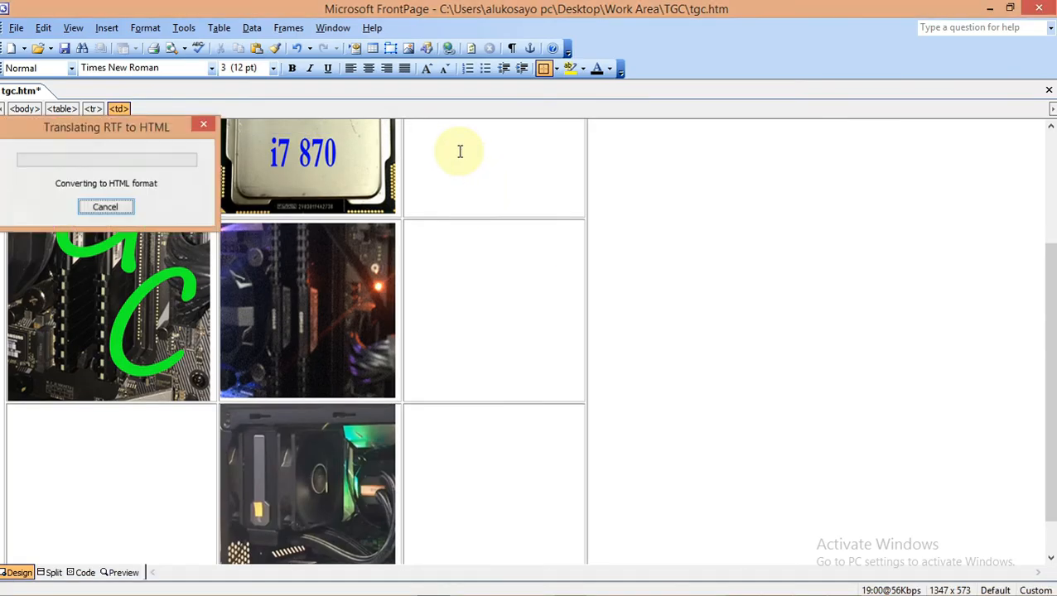
{"action": "left_click_drag", "start_coordinate": [1048, 324], "coordinate": [1048, 251]}
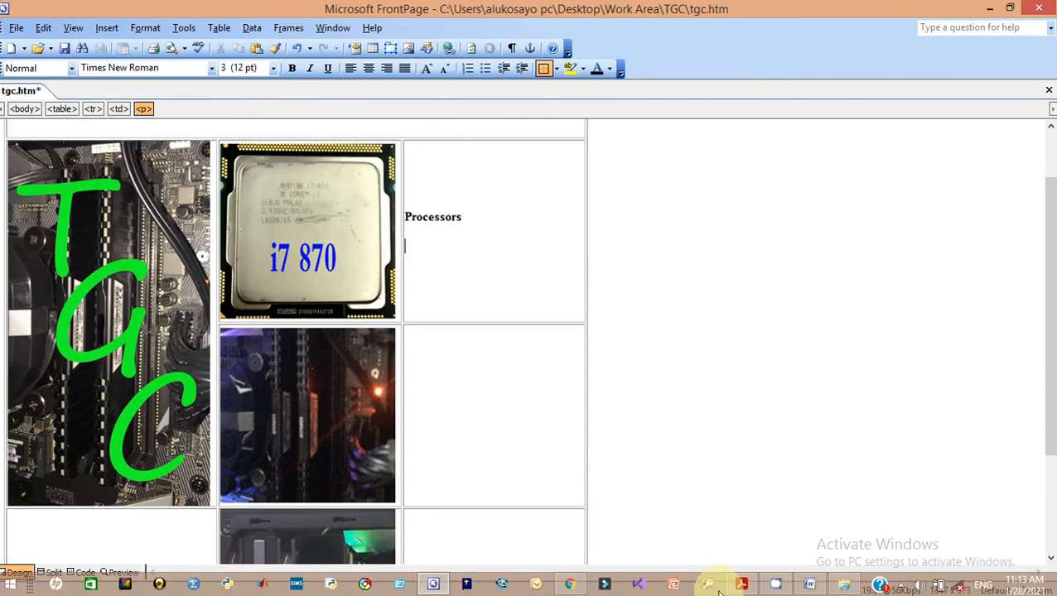
{"action": "left_click", "coordinate": [741, 585]}
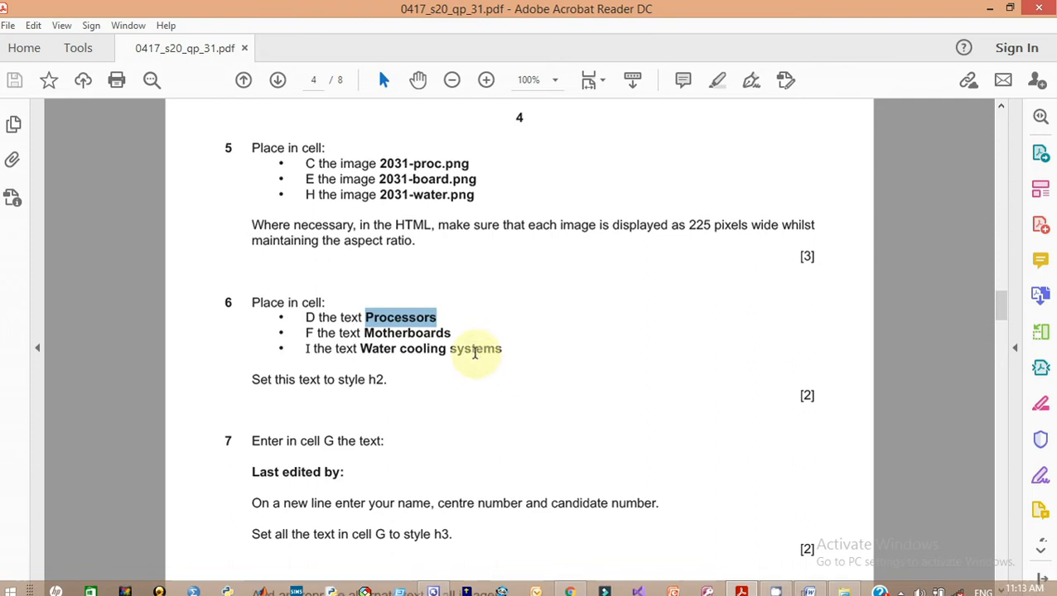
{"action": "mouse_move", "coordinate": [465, 346]}
{"action": "left_mouse_down"}
{"action": "mouse_move", "coordinate": [436, 332]}
{"action": "mouse_move", "coordinate": [389, 334]}
{"action": "mouse_move", "coordinate": [451, 335]}
{"action": "left_mouse_up"}
{"action": "left_click", "coordinate": [375, 335]}
{"action": "right_click", "coordinate": [451, 335]}
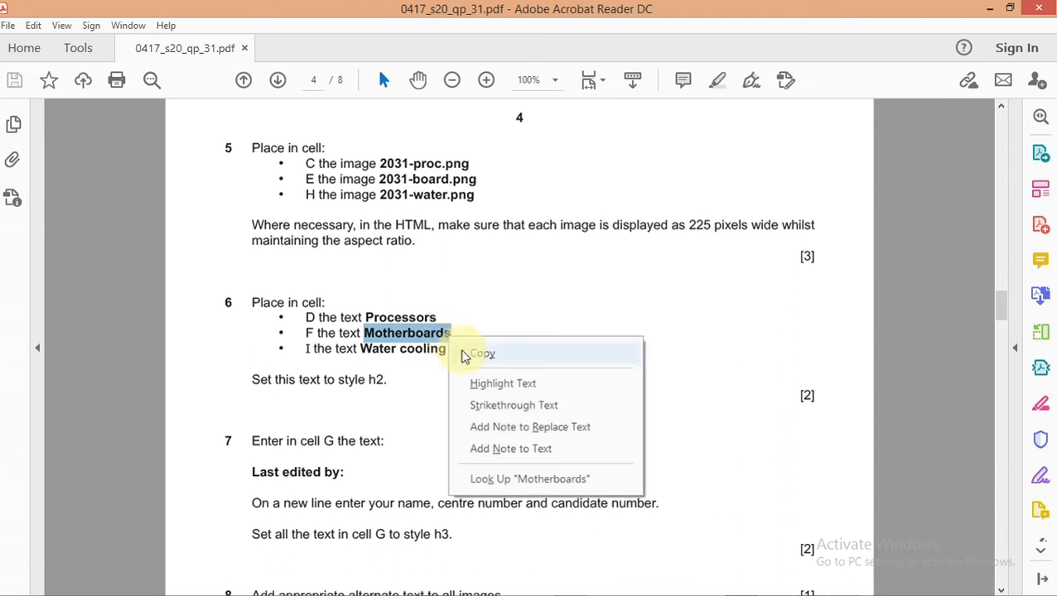
{"action": "left_click", "coordinate": [476, 358]}
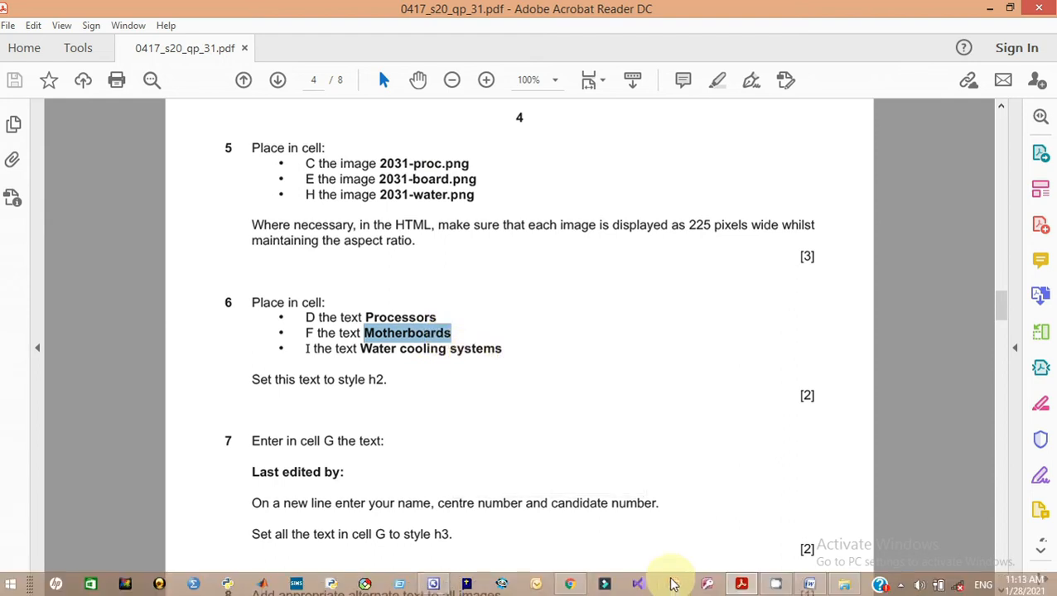
{"action": "left_click", "coordinate": [435, 586]}
{"action": "left_click", "coordinate": [412, 415]}
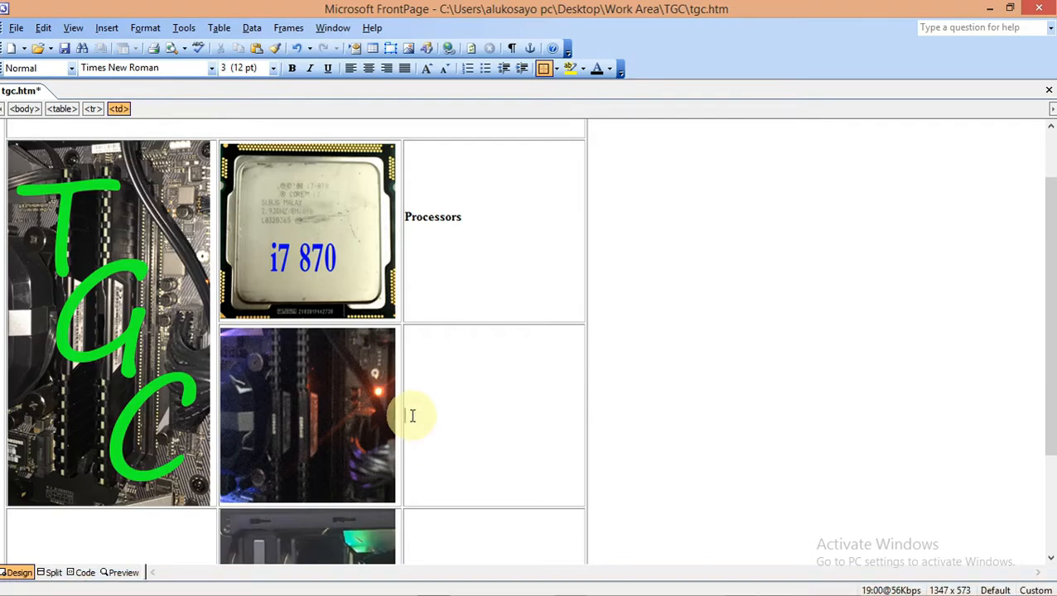
{"action": "key", "text": "ctrl+v"}
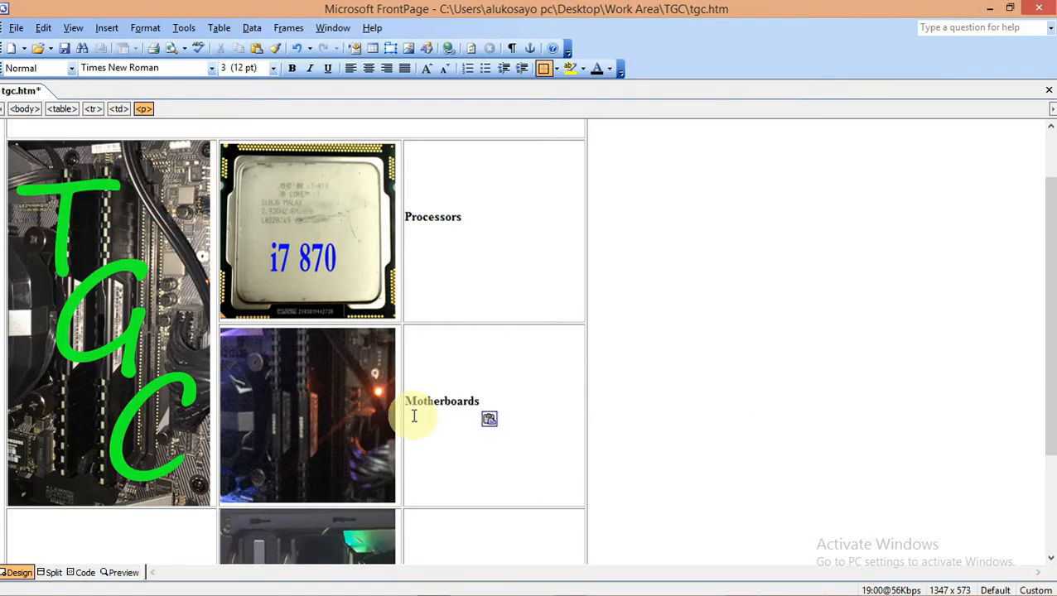
Copy 'Water cooling systems' from the PDF into cell I, then recheck the question paper
{"action": "left_click", "coordinate": [740, 584]}
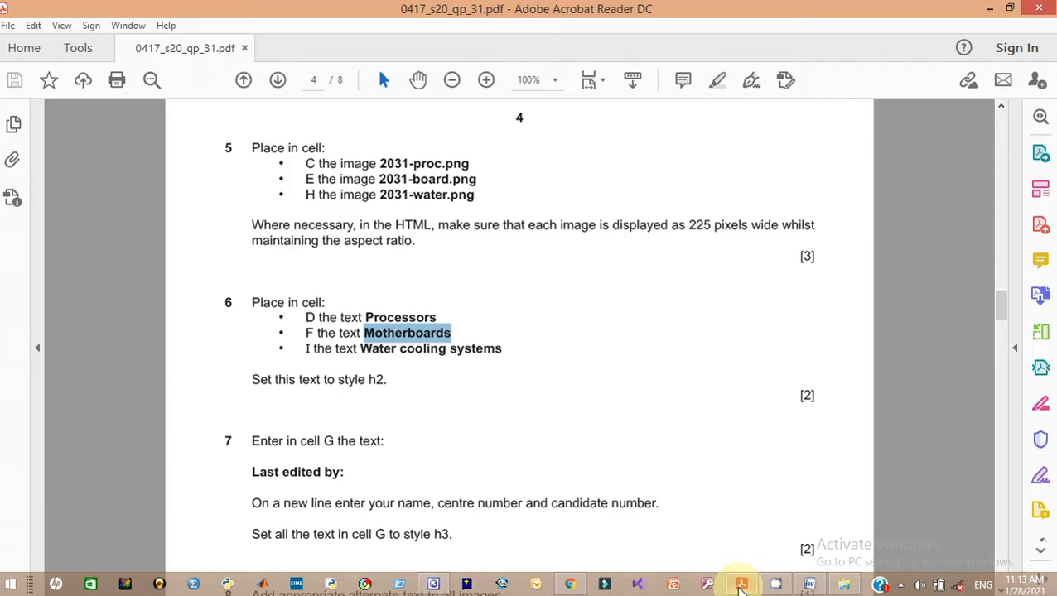
{"action": "left_click_drag", "start_coordinate": [360, 349], "coordinate": [500, 349]}
{"action": "right_click", "coordinate": [497, 352]}
{"action": "left_click", "coordinate": [523, 374]}
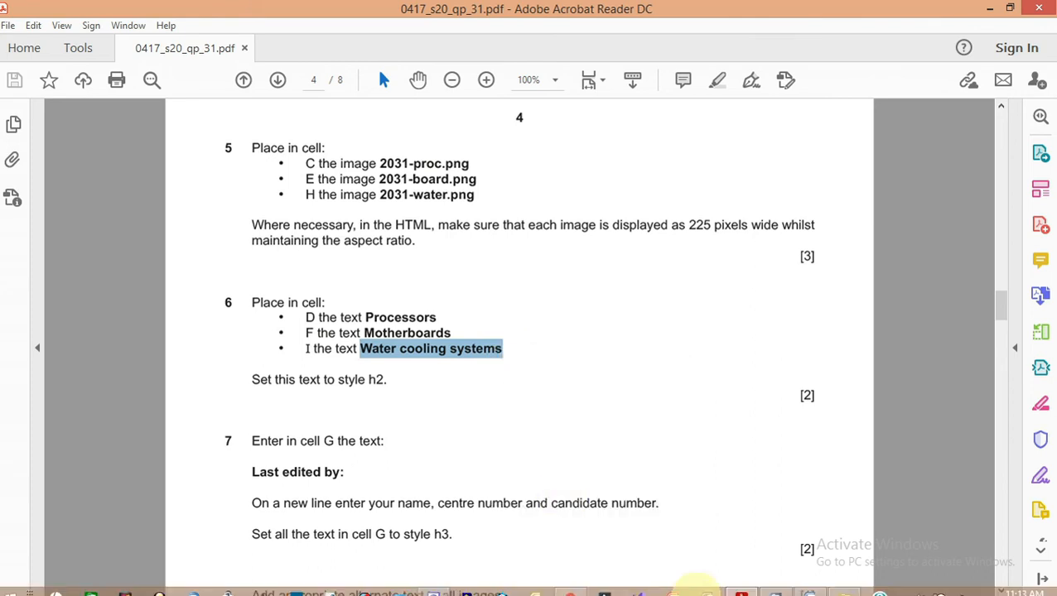
{"action": "left_click", "coordinate": [430, 584]}
{"action": "scroll", "coordinate": [423, 546], "scroll_direction": "down", "scroll_amount": 1}
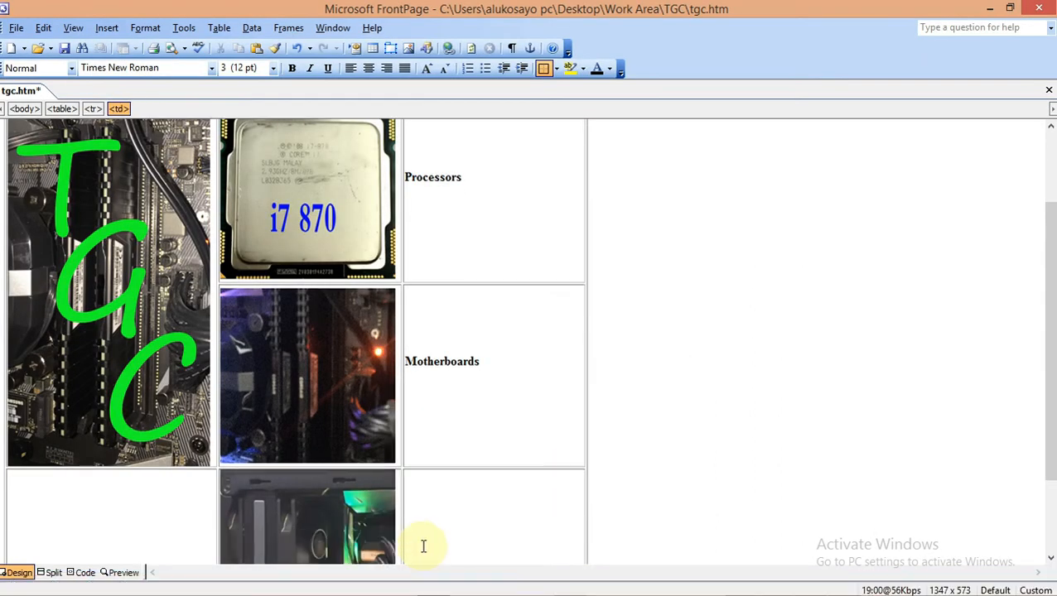
{"action": "key", "text": "ctrl+v"}
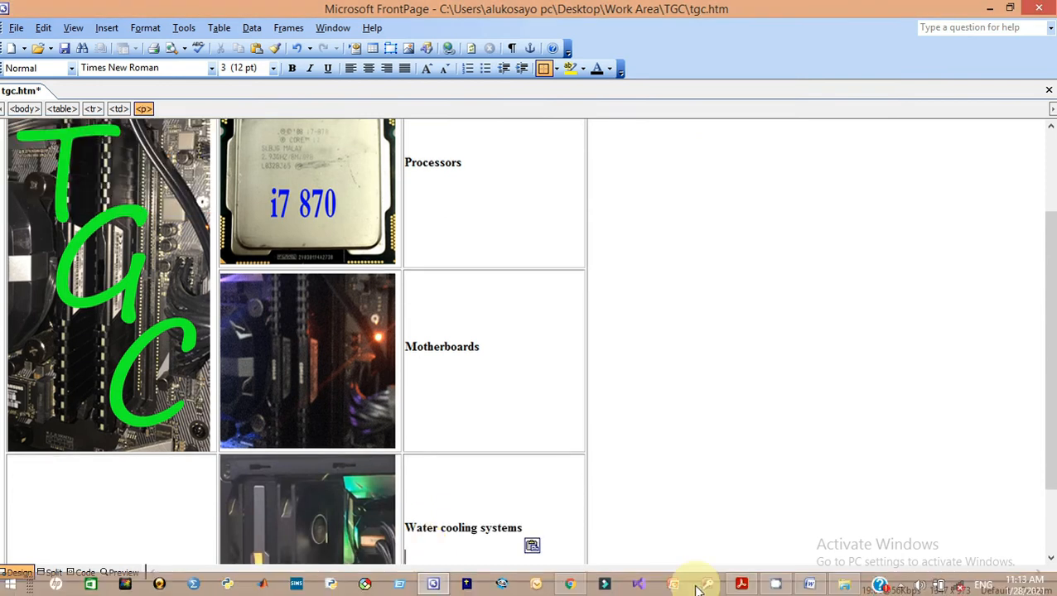
{"action": "left_click", "coordinate": [737, 585]}
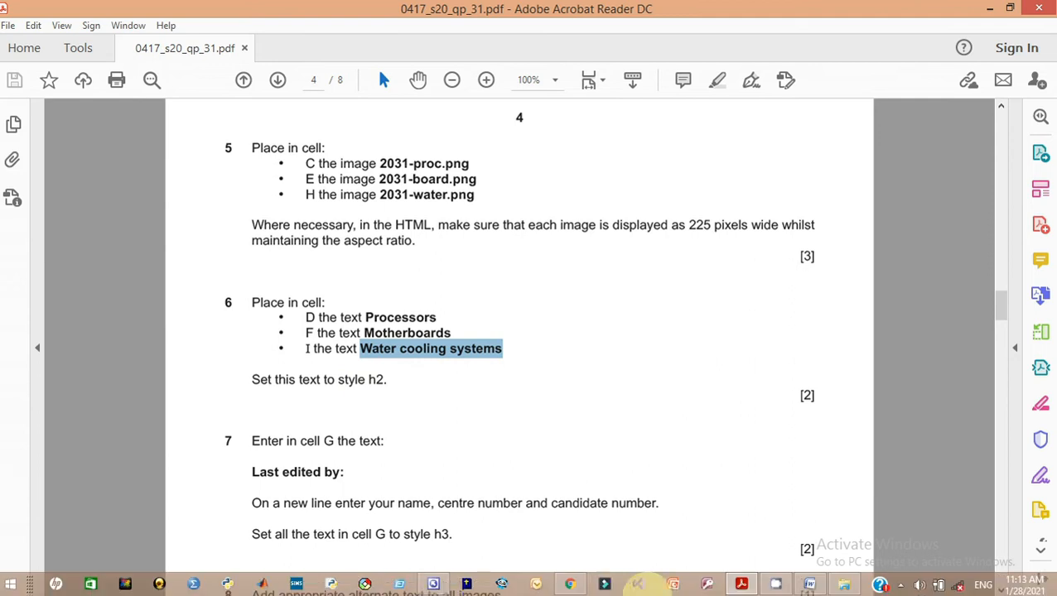
{"action": "left_click", "coordinate": [432, 584]}
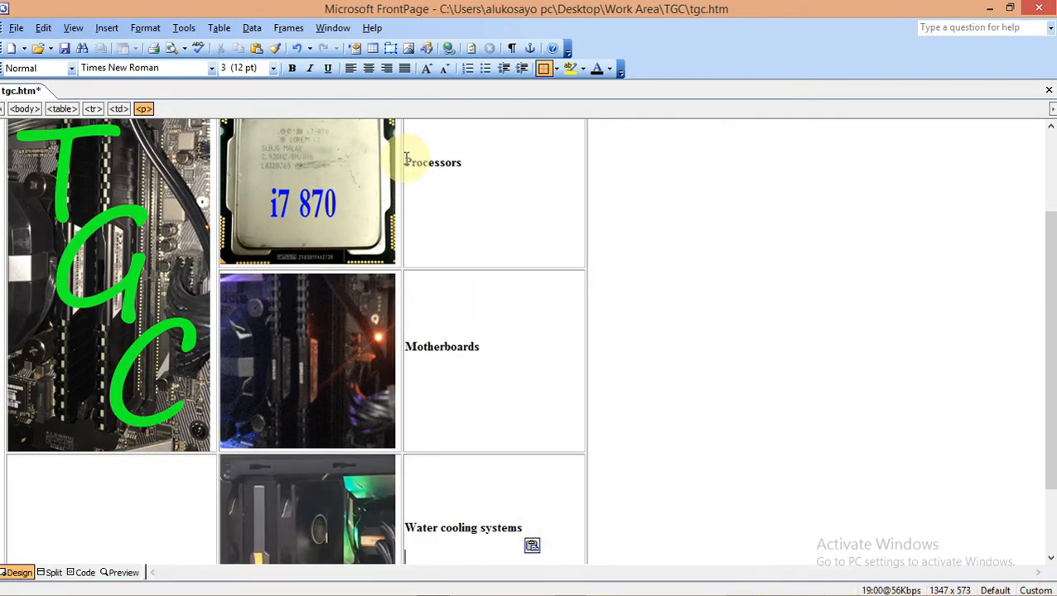
Select cells D, F and I and apply the Heading 2 style to their labels
{"action": "left_click_drag", "start_coordinate": [405, 163], "coordinate": [466, 485]}
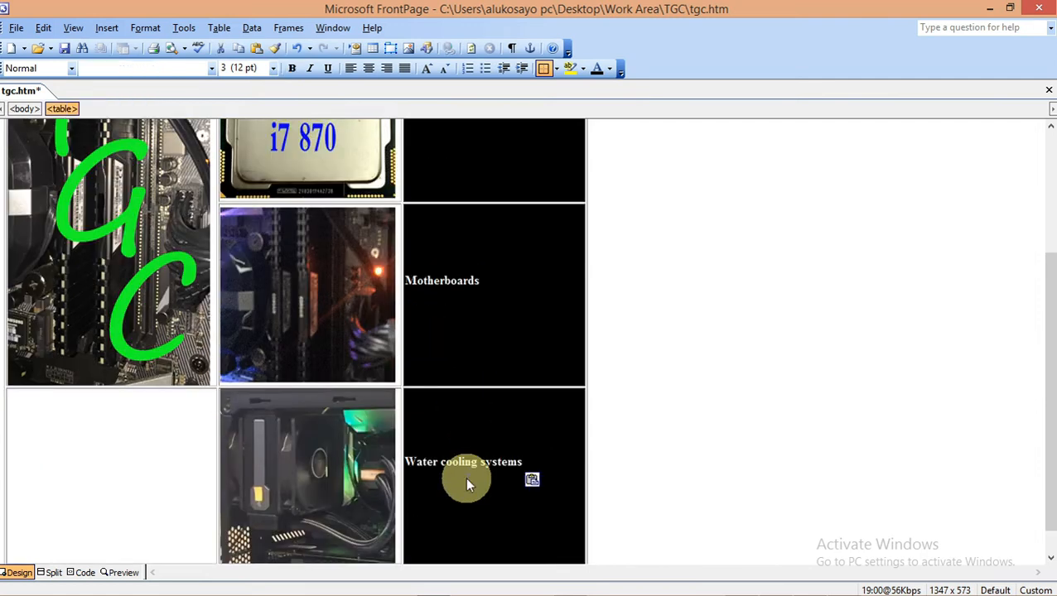
{"action": "left_click", "coordinate": [71, 71]}
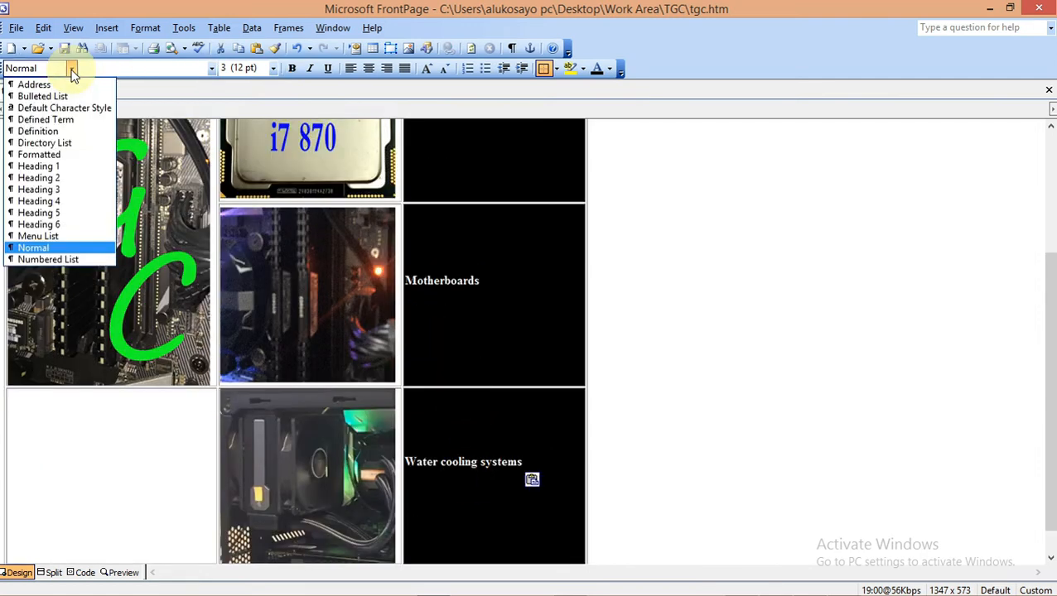
{"action": "left_click", "coordinate": [61, 174]}
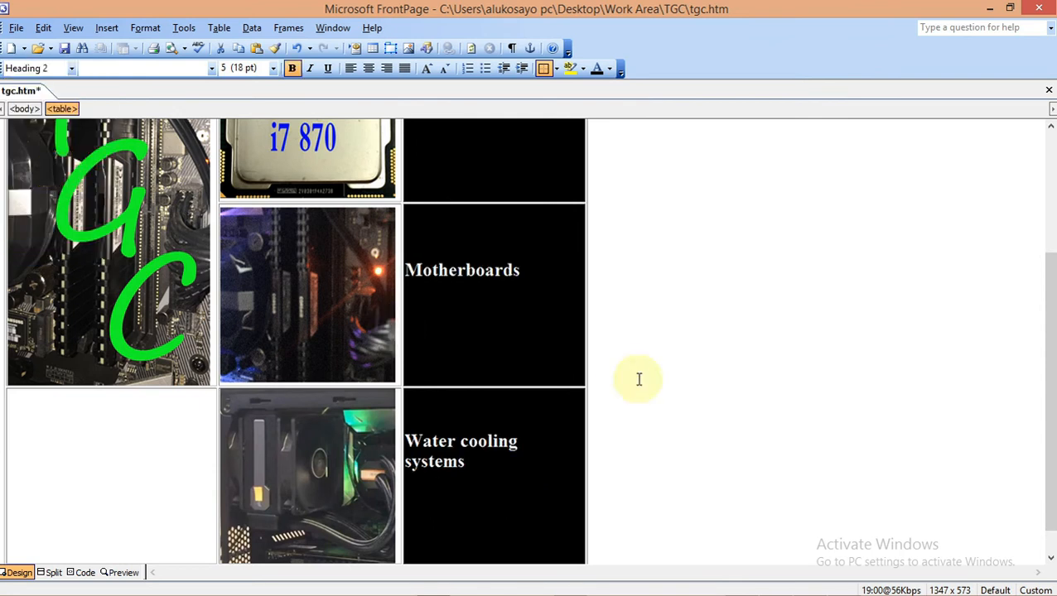
{"action": "left_click", "coordinate": [686, 380]}
{"action": "left_click_drag", "start_coordinate": [1048, 414], "coordinate": [1050, 453]}
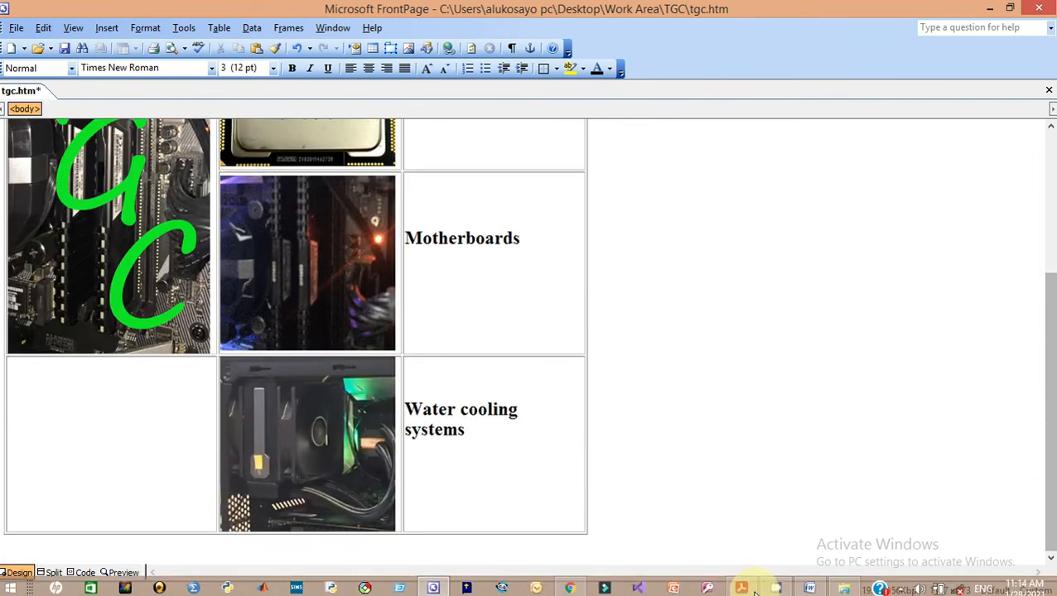
Copy 'Last edited by:' from question 7 in the exam PDF and switch back to tgc.htm
{"action": "left_click", "coordinate": [742, 585]}
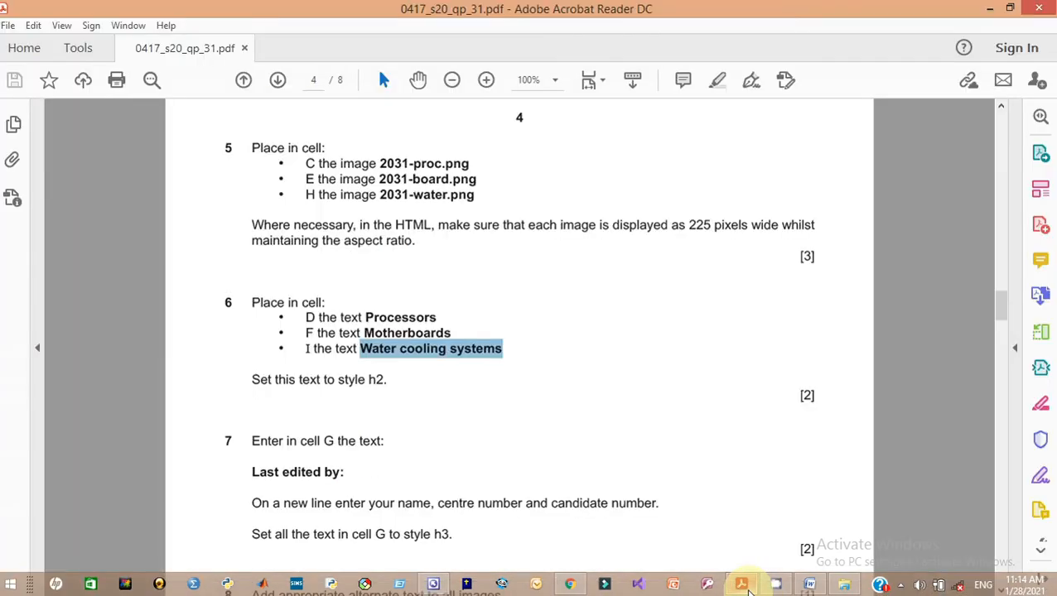
{"action": "left_click", "coordinate": [622, 464]}
{"action": "left_click_drag", "start_coordinate": [1002, 307], "coordinate": [1001, 323]}
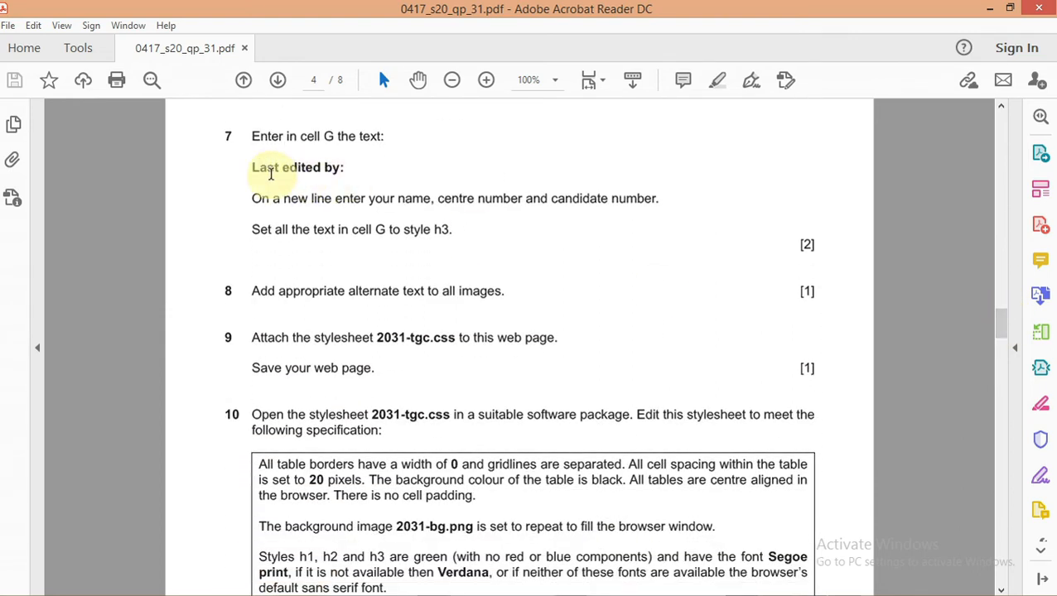
{"action": "left_click_drag", "start_coordinate": [253, 166], "coordinate": [335, 168]}
{"action": "key", "text": "ctrl+c"}
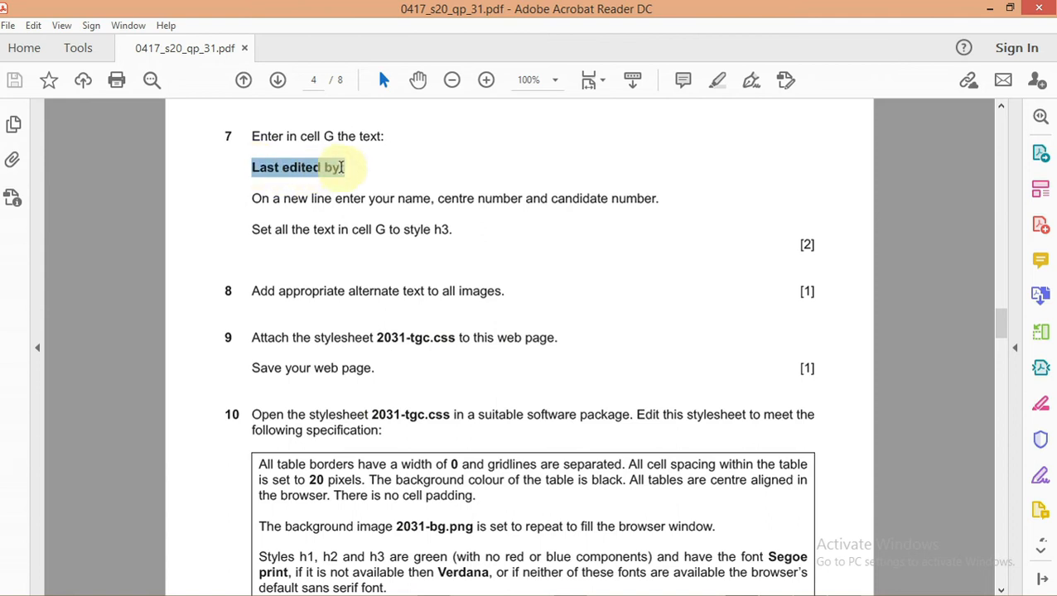
{"action": "right_click", "coordinate": [335, 171]}
{"action": "left_click", "coordinate": [354, 186]}
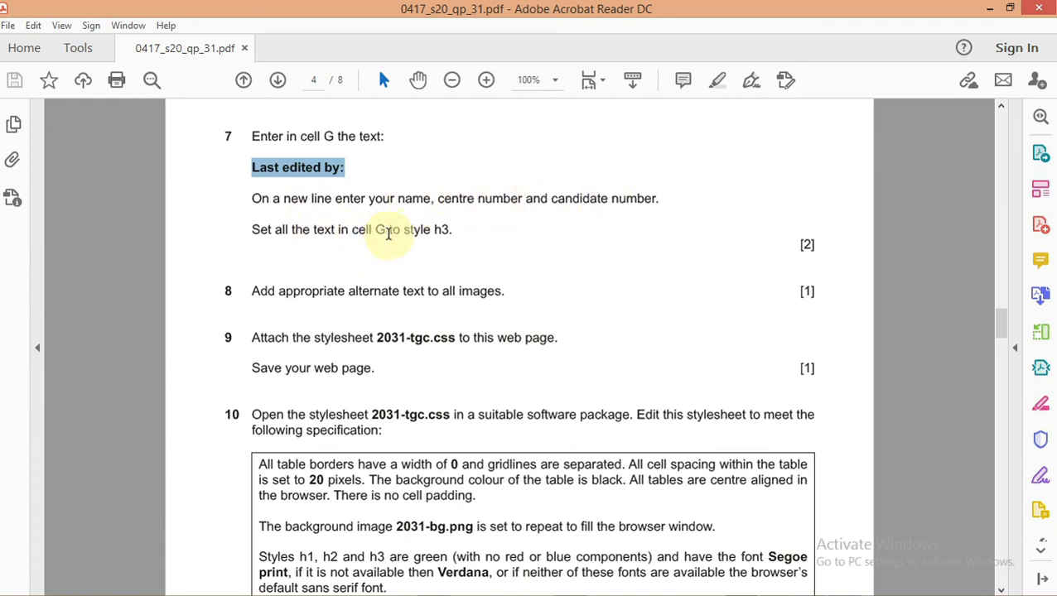
{"action": "mouse_move", "coordinate": [677, 592]}
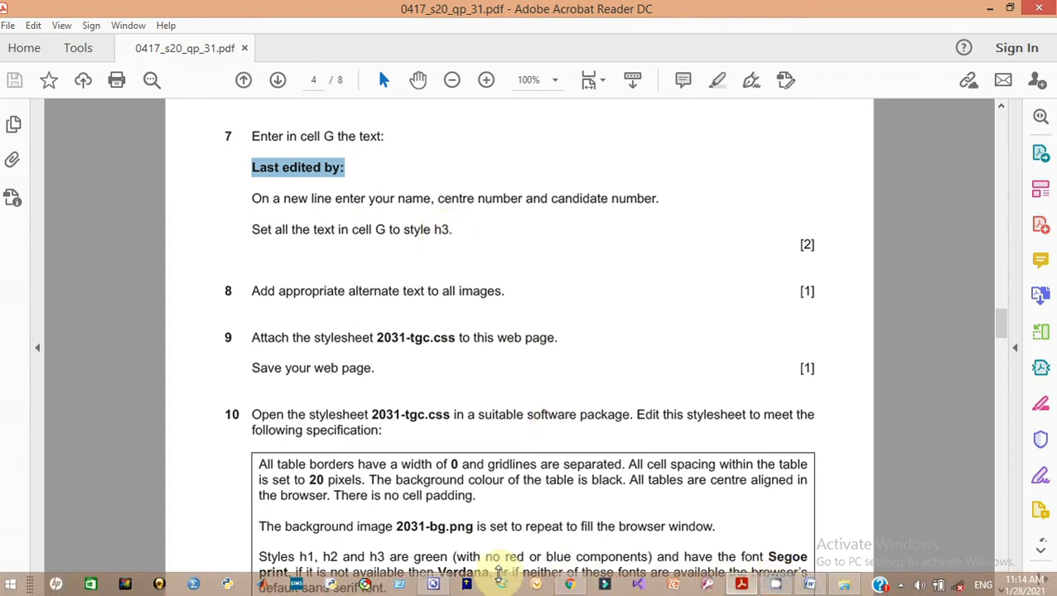
{"action": "left_click", "coordinate": [435, 585]}
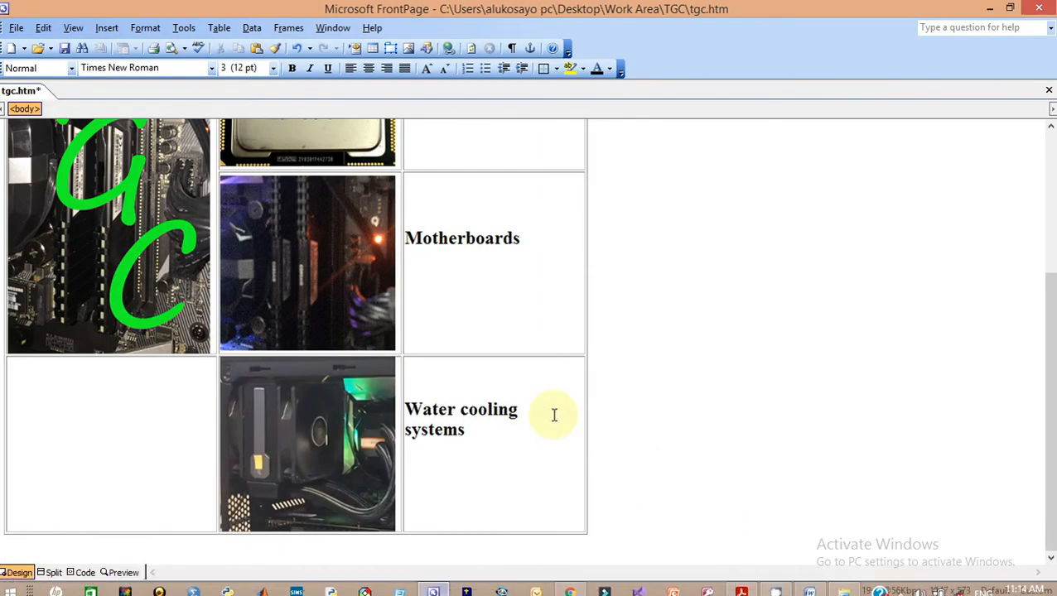
Paste 'Last edited by:' into cell G and add the editor's name, centre and candidate numbers below
{"action": "mouse_move", "coordinate": [1041, 467]}
{"action": "left_mouse_down"}
{"action": "mouse_move", "coordinate": [1052, 370]}
{"action": "mouse_move", "coordinate": [1052, 461]}
{"action": "left_mouse_up"}
{"action": "left_click", "coordinate": [57, 462]}
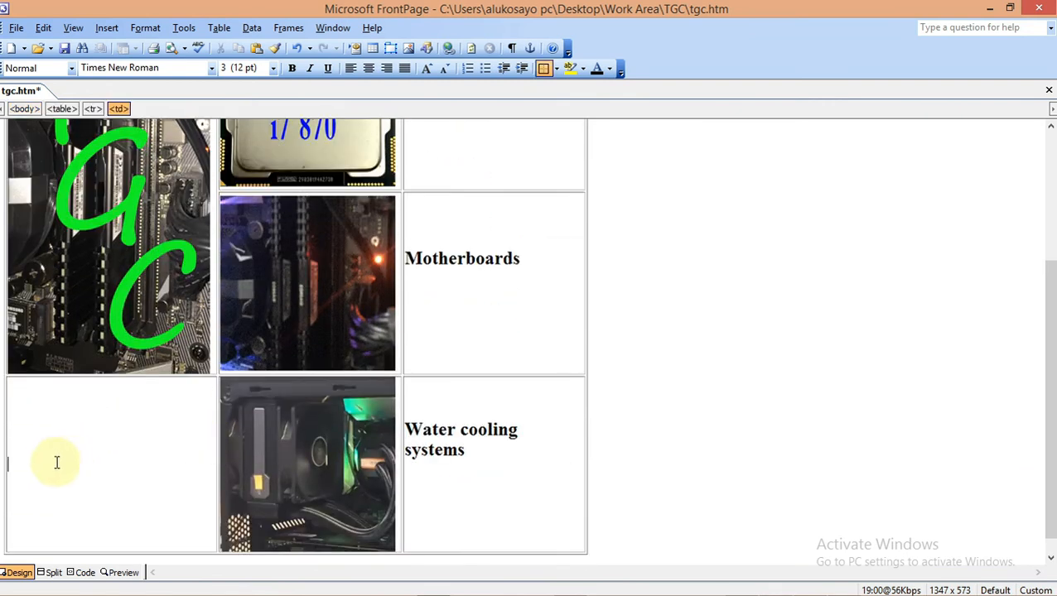
{"action": "key", "text": "ctrl+v"}
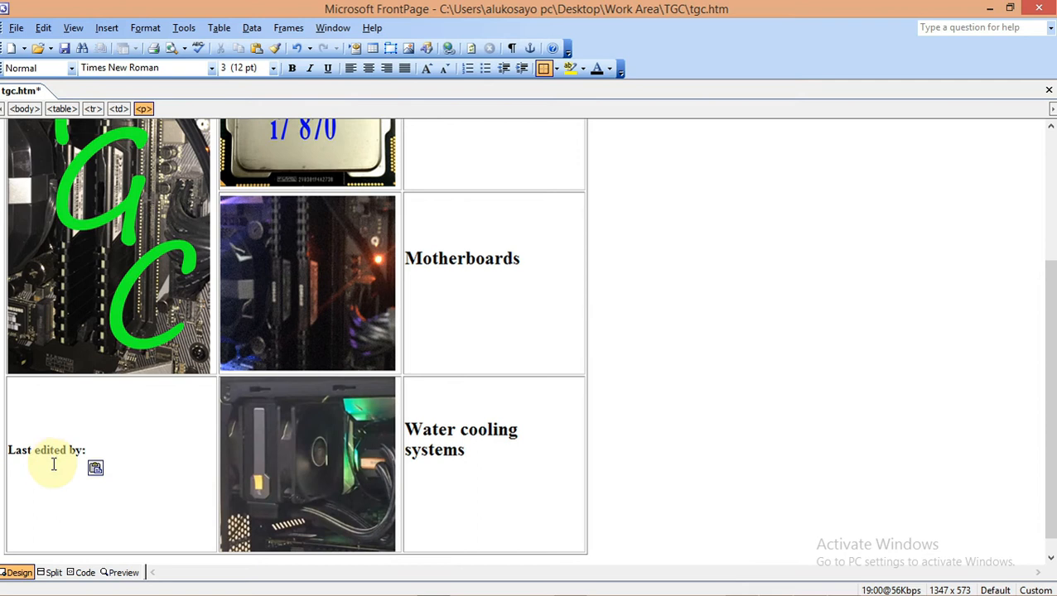
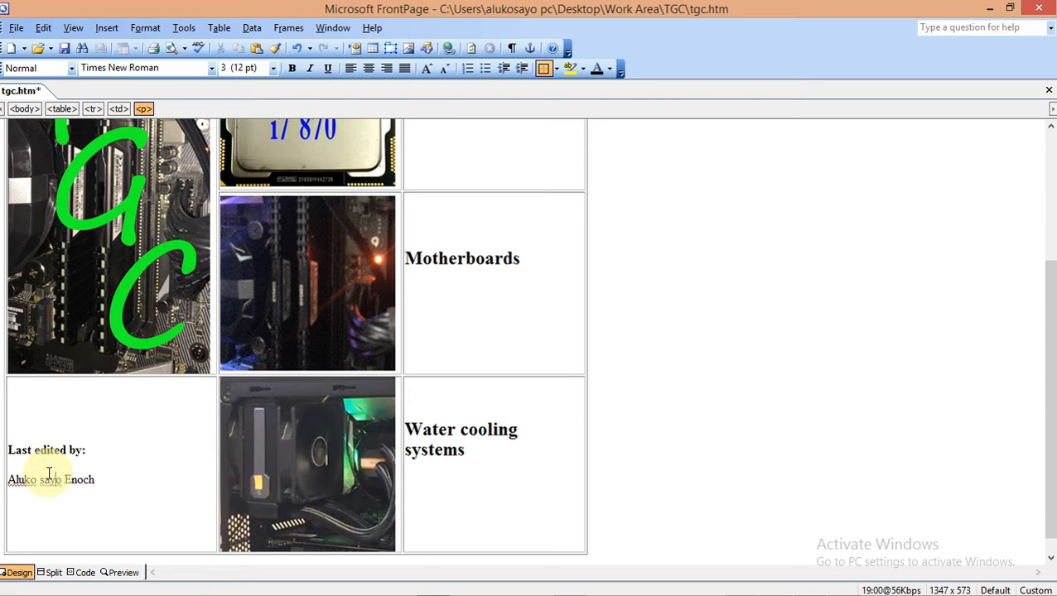
{"action": "type", "text": "S"}
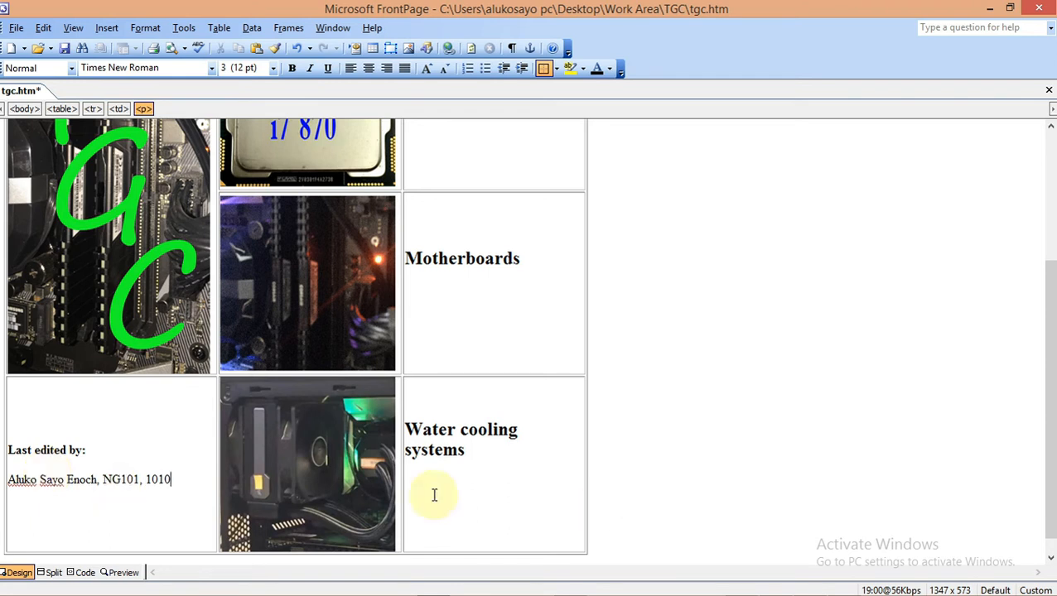
Select all the text in cell G
{"action": "mouse_move", "coordinate": [484, 592]}
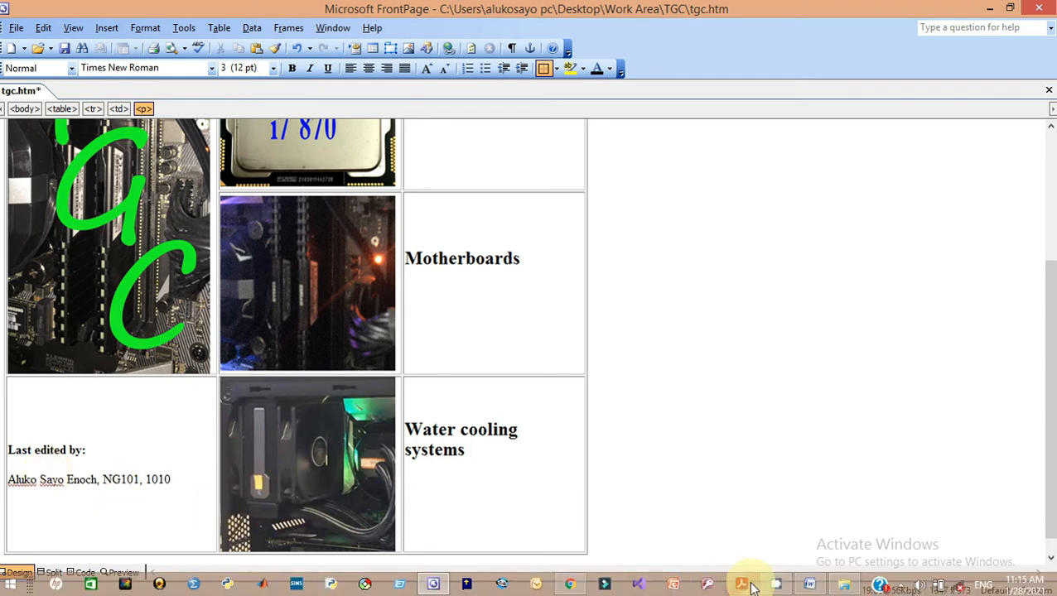
{"action": "mouse_move", "coordinate": [745, 586]}
{"action": "mouse_move", "coordinate": [745, 553]}
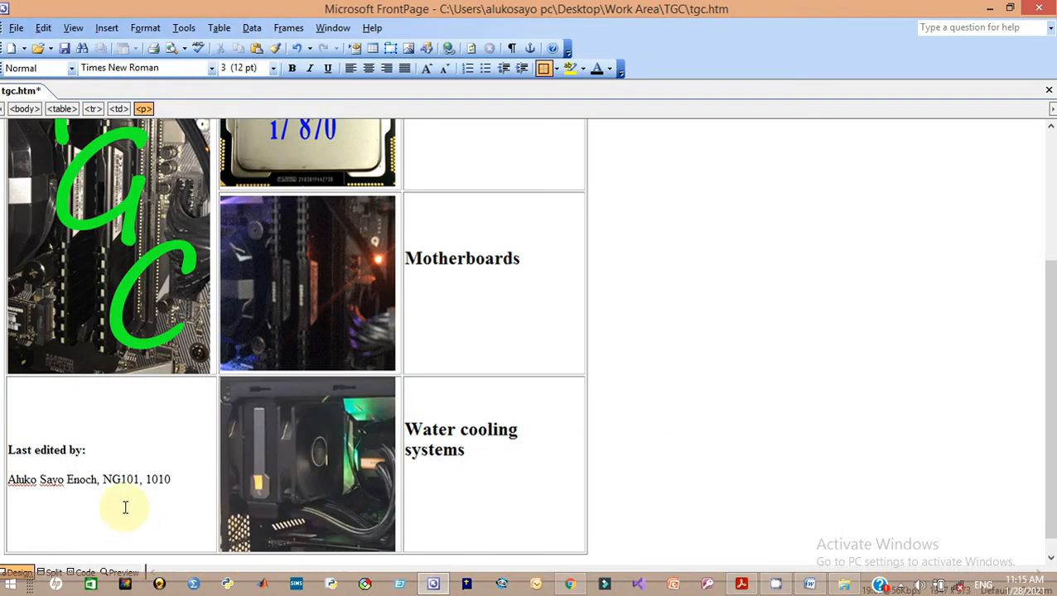
{"action": "left_click_drag", "start_coordinate": [175, 479], "coordinate": [8, 441]}
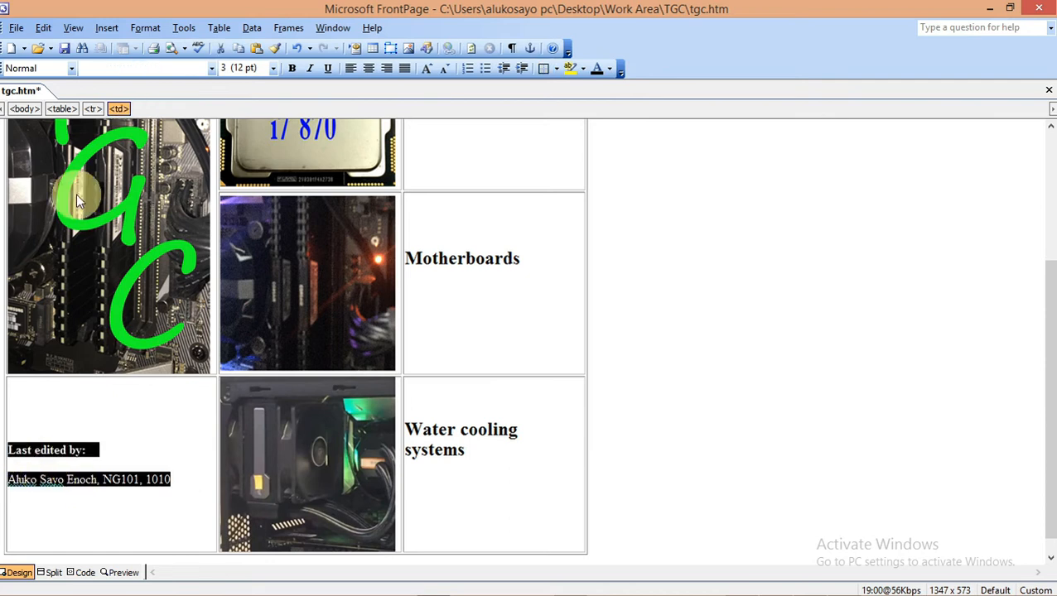